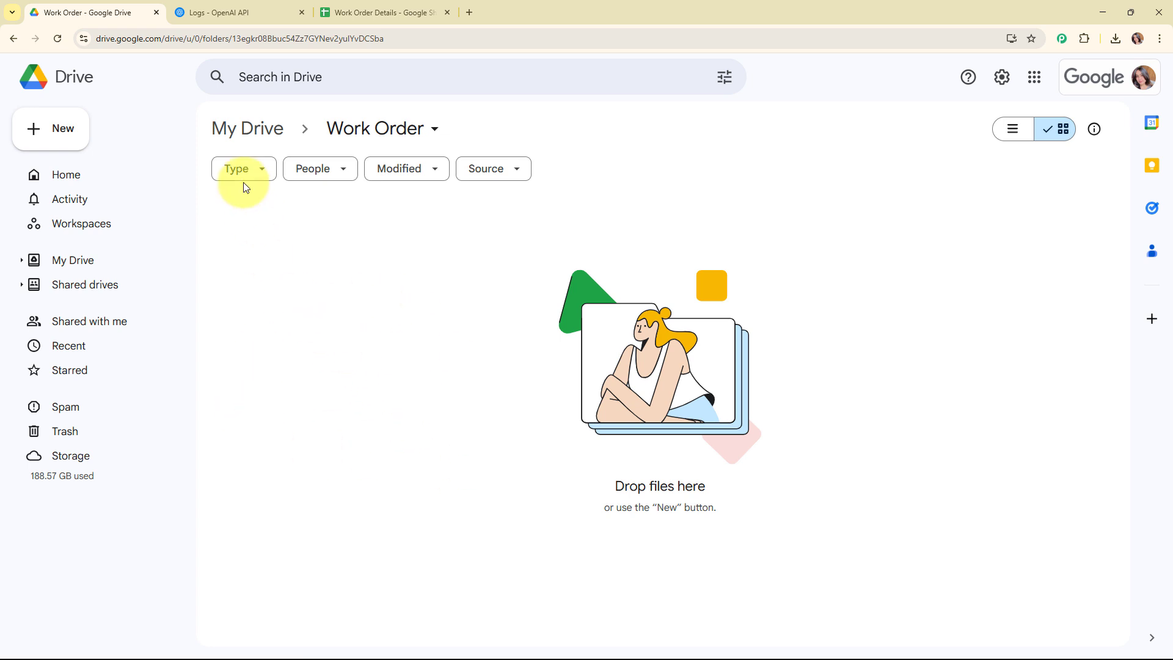
Review the open Work Order Drive folder, the OpenAI logs page and the Work Order Details spreadsheet columns
left_click(233, 7)
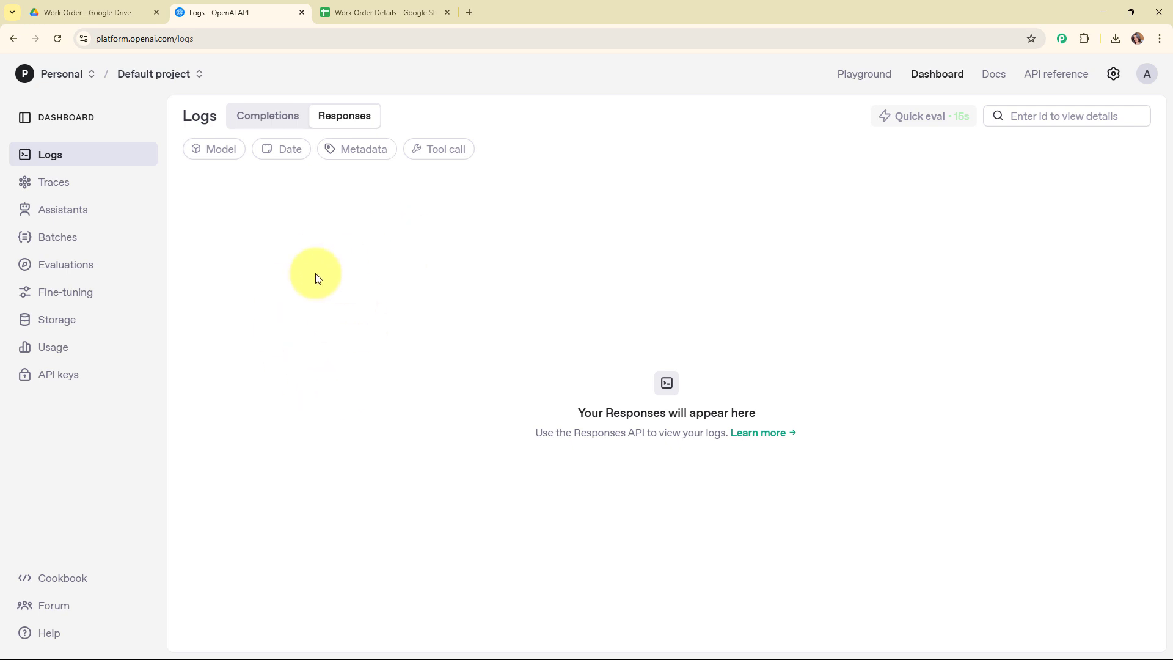
left_click(402, 6)
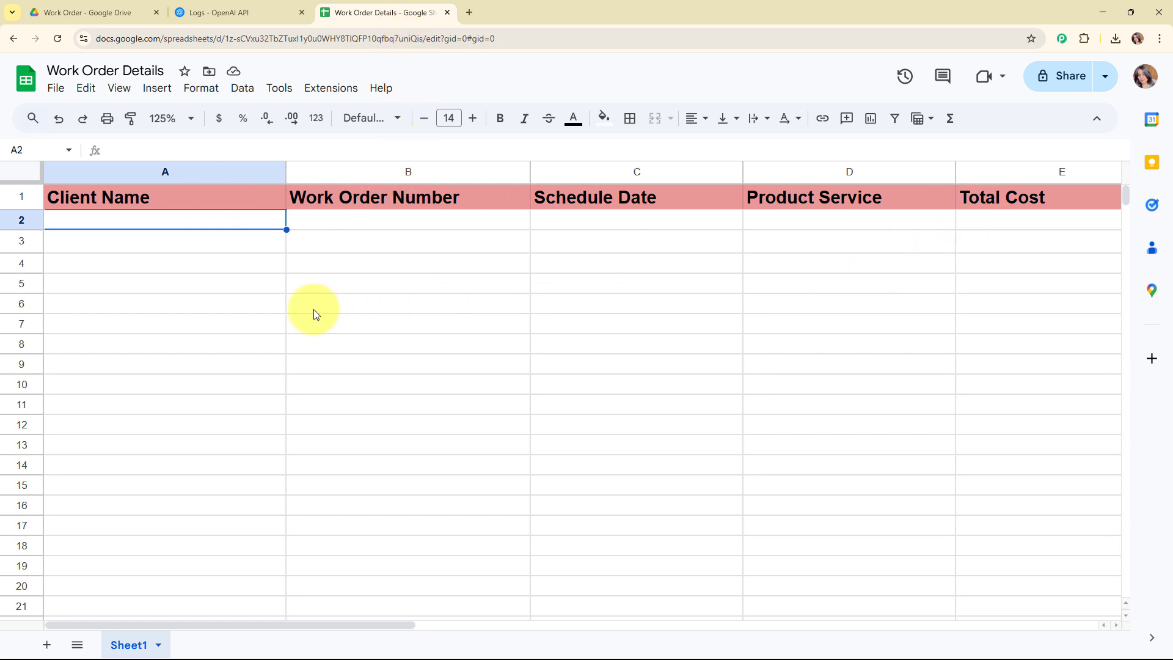
left_click(69, 9)
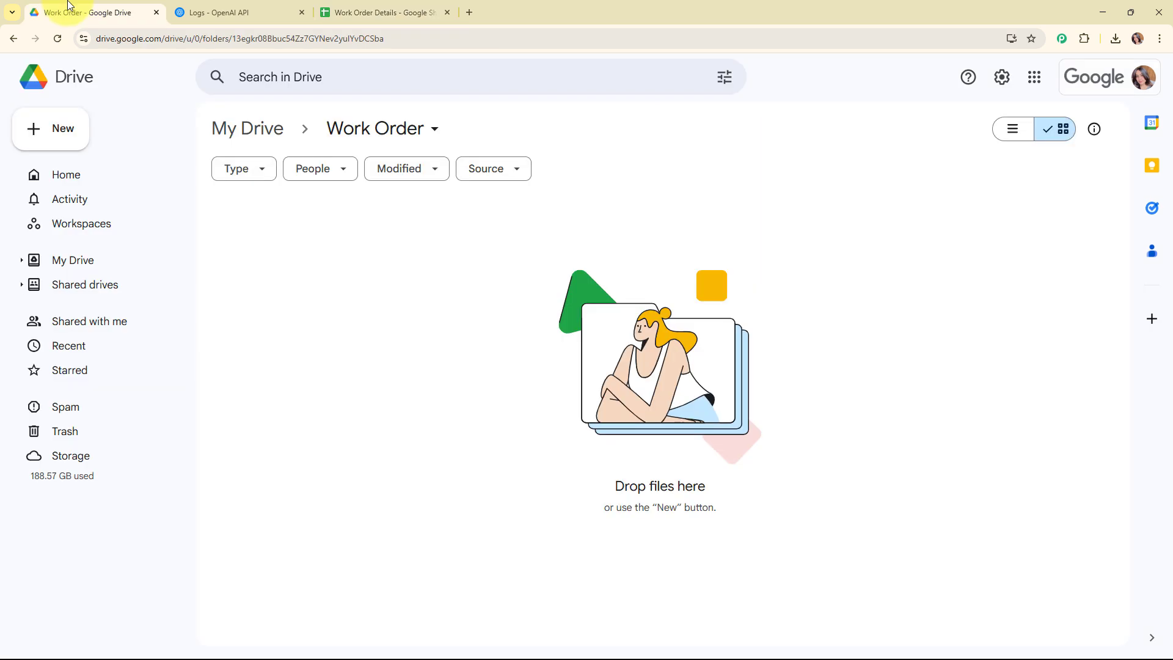
left_click(275, 7)
left_click(354, 11)
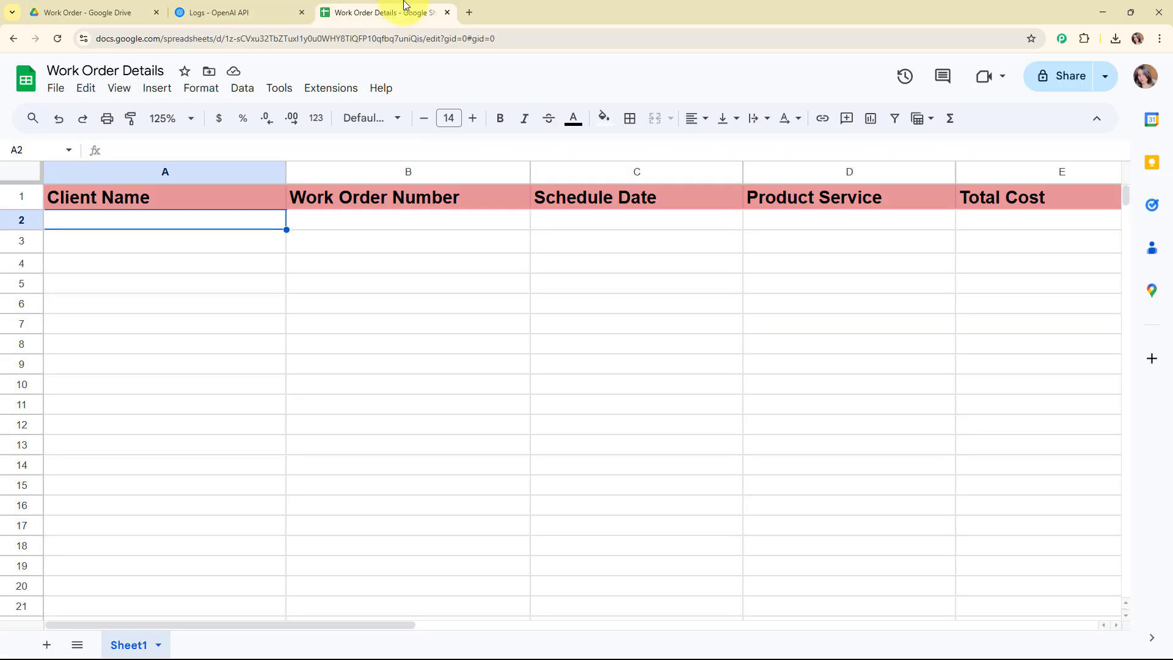
Open a new tab and go to the Pabbly Connect website at pabbly.com/connect
left_click(468, 12)
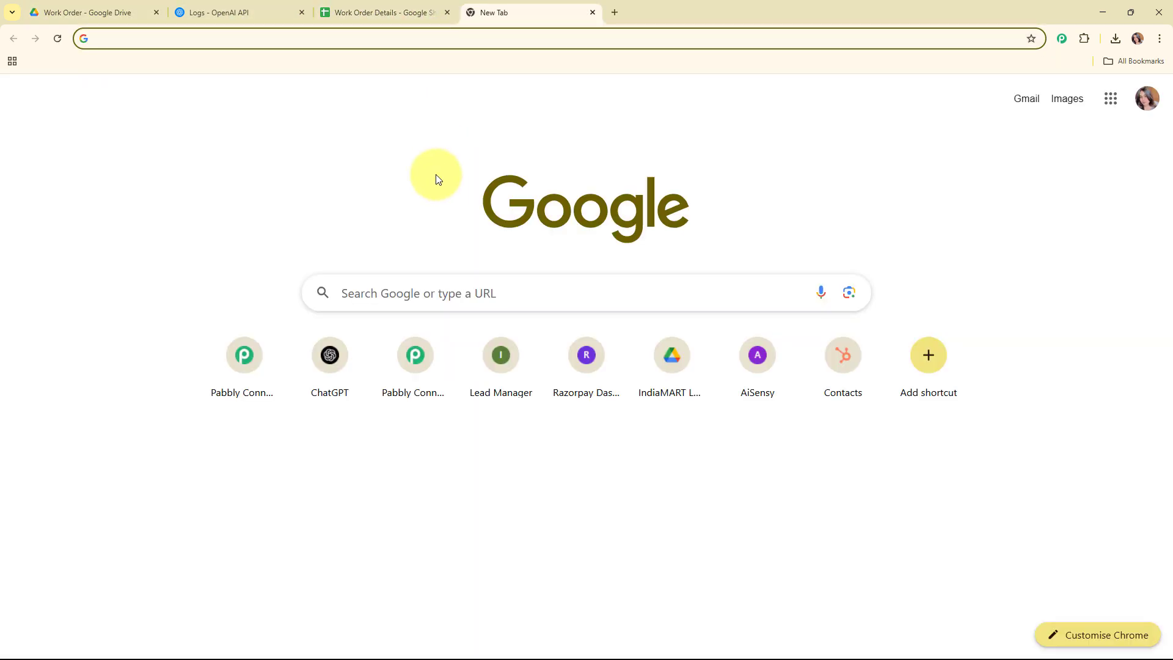
type("pabb")
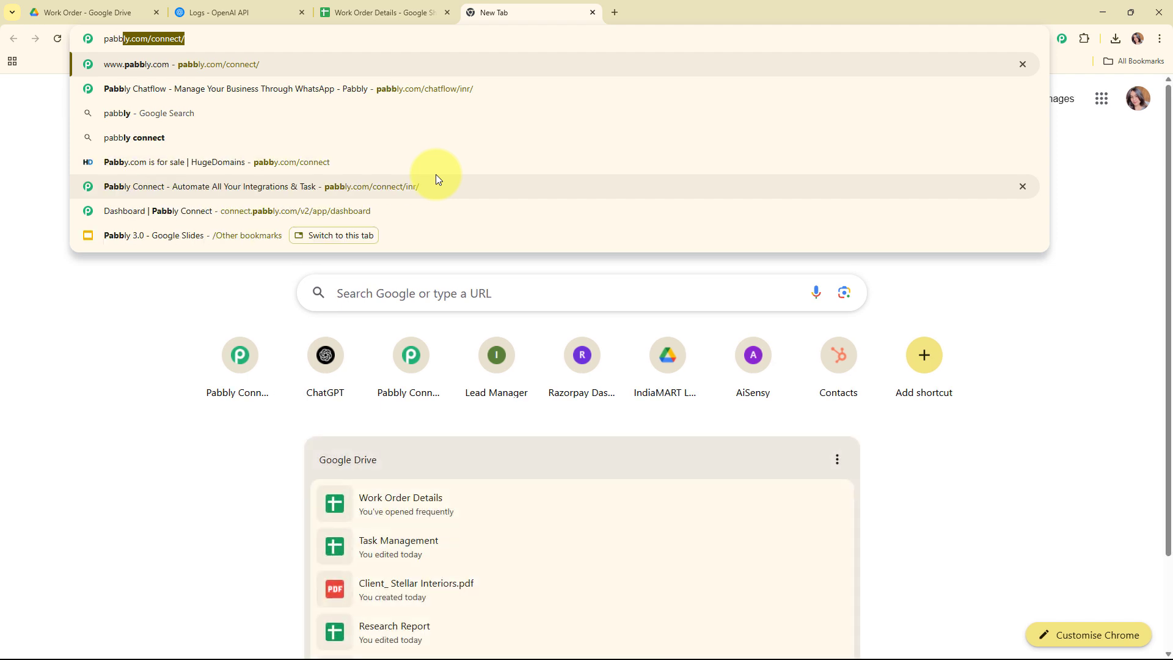
type("ly.c")
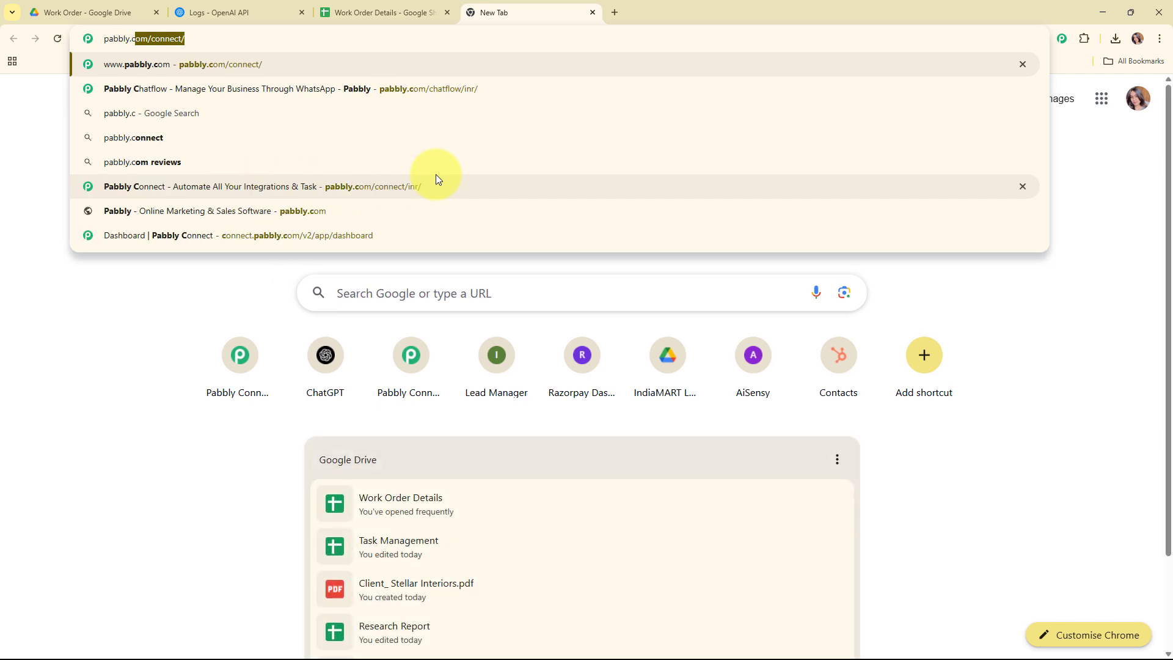
type("om/")
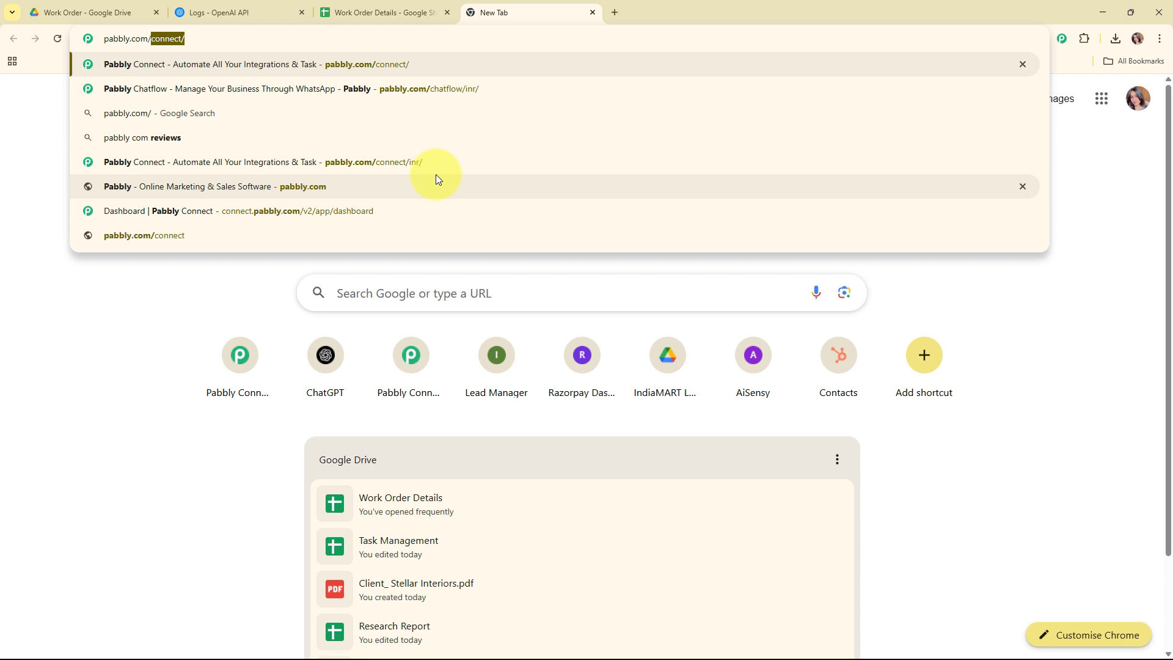
key("Return")
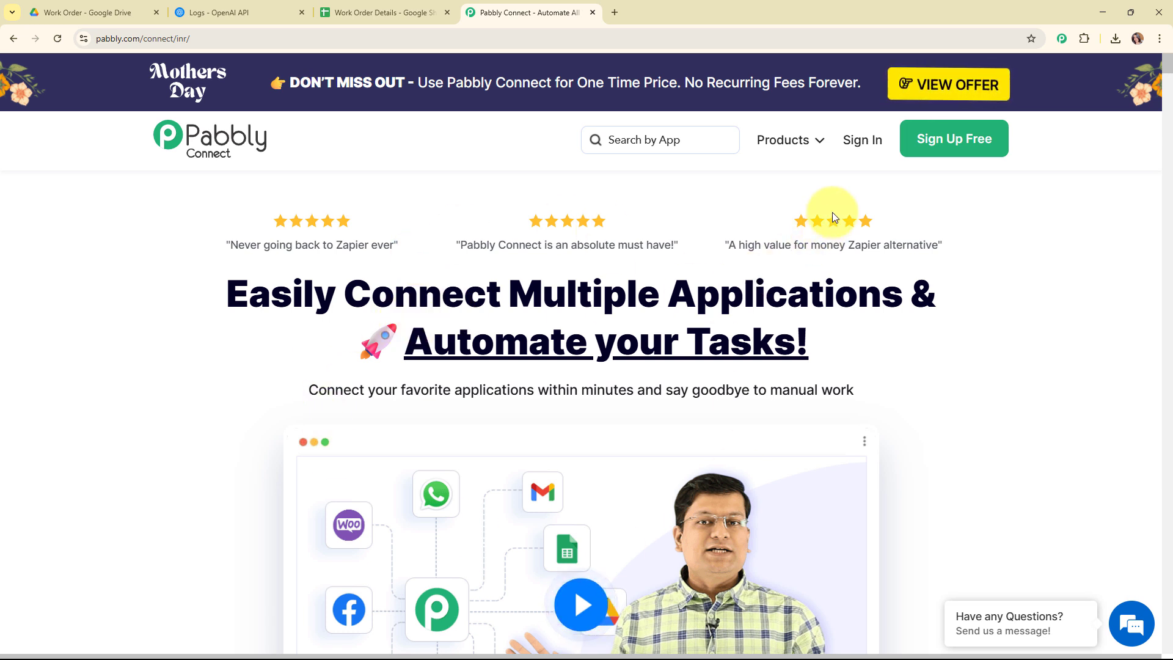
Sign in from the website and open Pabbly Connect from the list of Pabbly apps
left_click(947, 158)
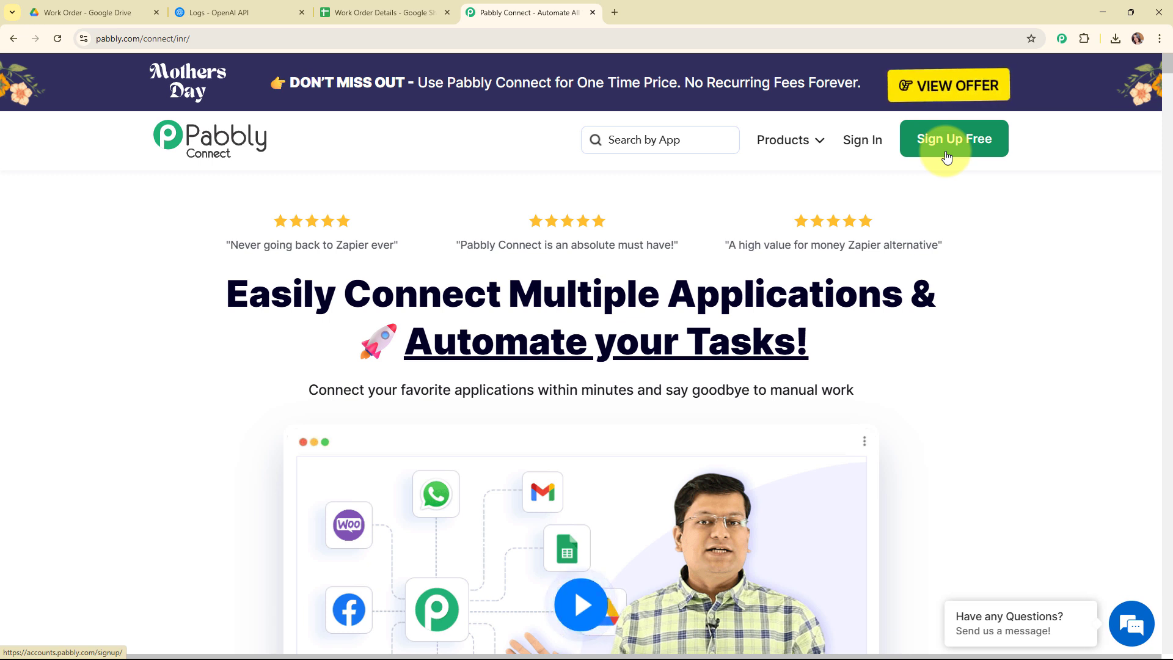
left_click(857, 142)
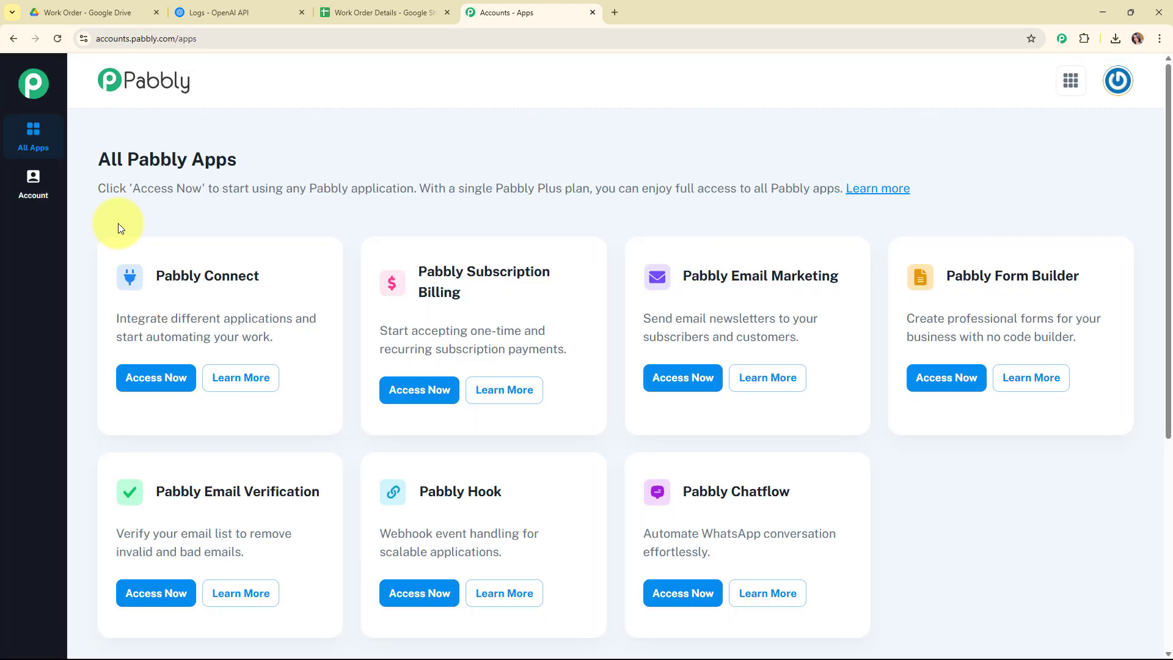
left_click_drag(208, 145, 300, 131)
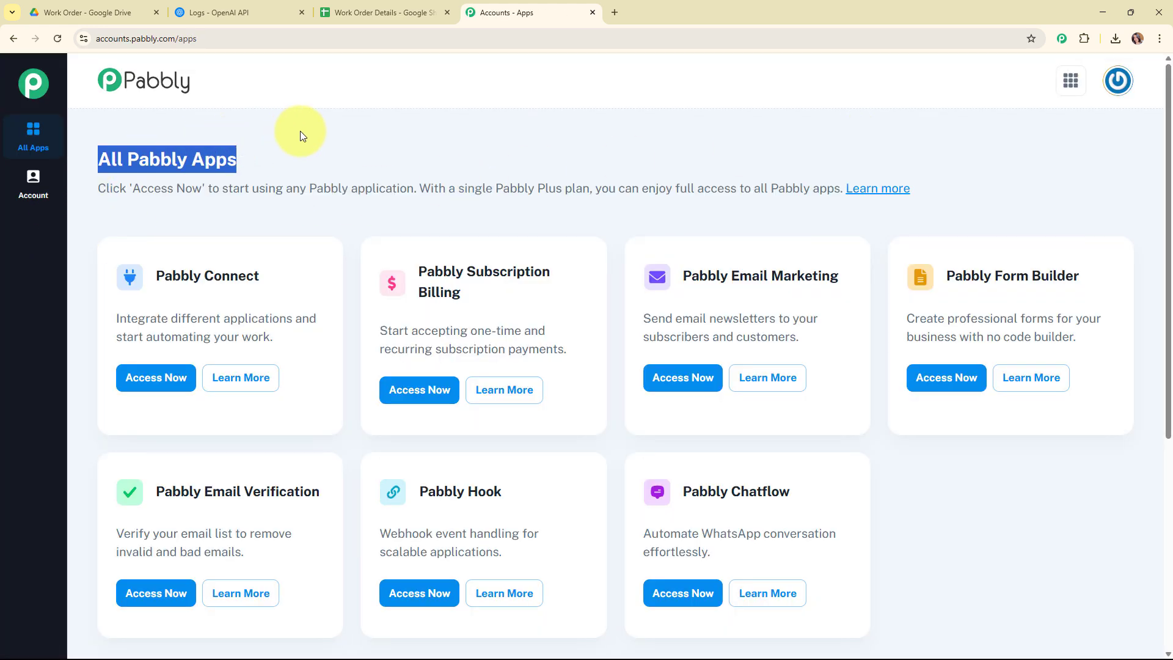
left_click(404, 133)
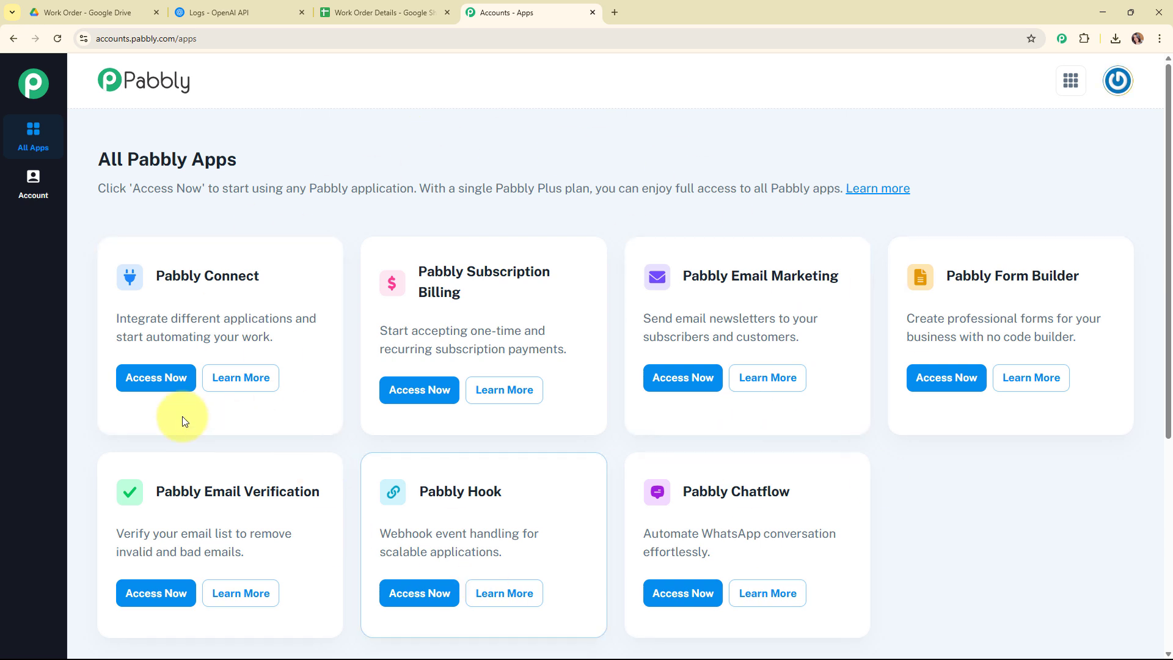
left_click(157, 395)
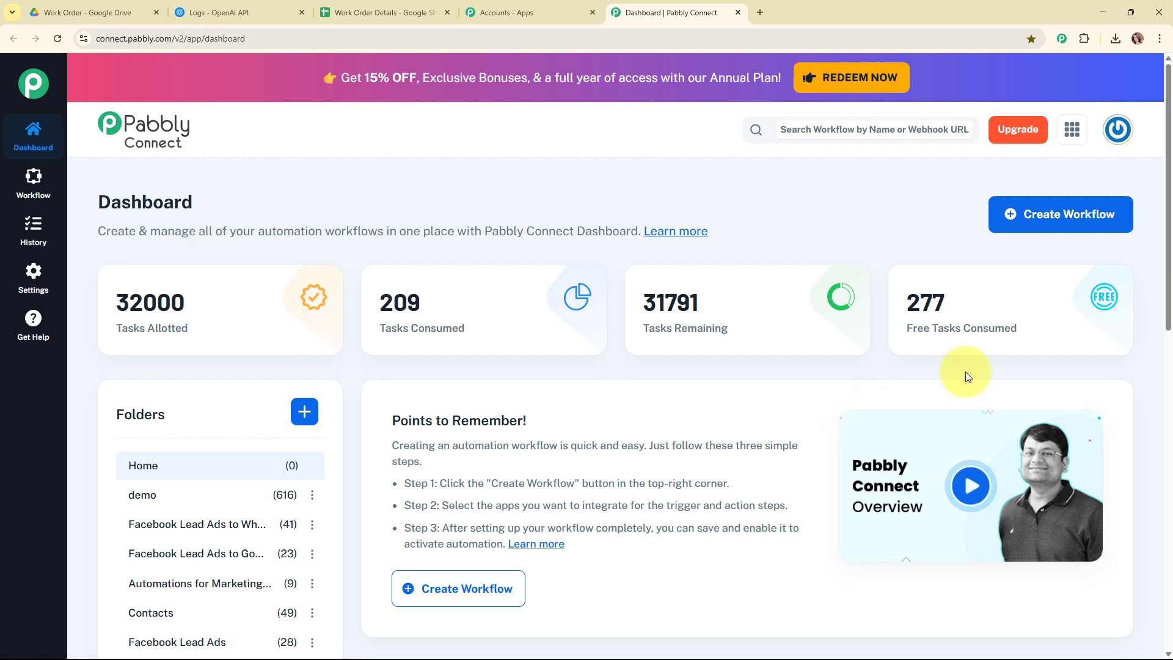
Start a new workflow named 'Effortlessly Extract Work Order Data for Job Tracking' and choose the Automations folder
left_click(1079, 238)
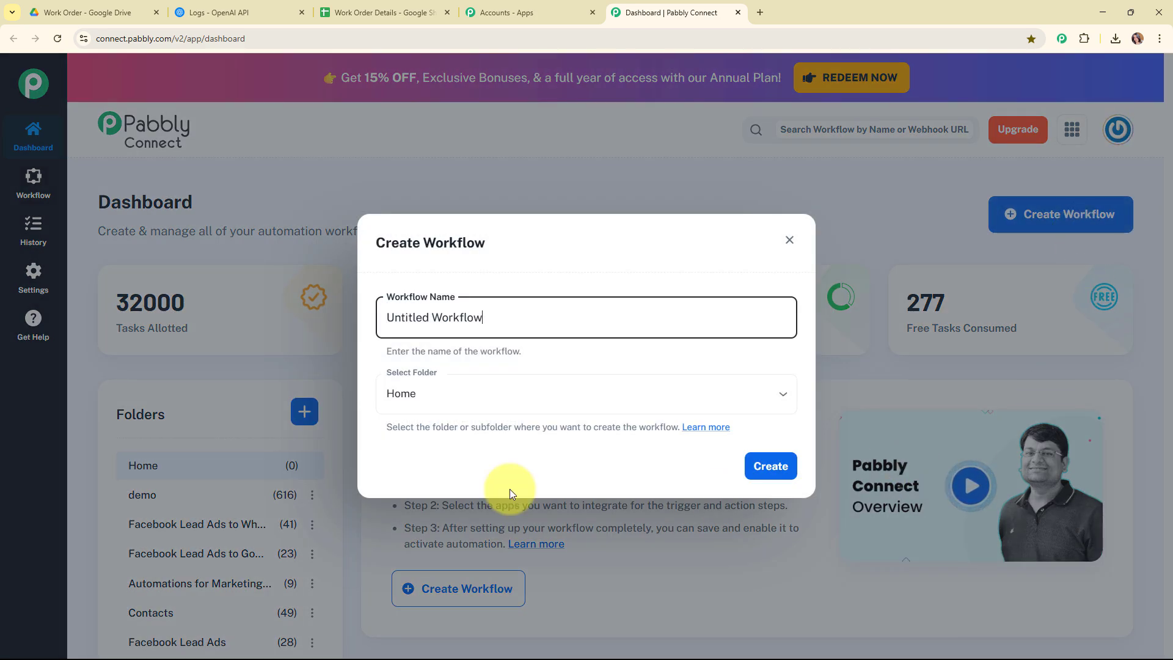
left_click_drag(513, 311, 350, 327)
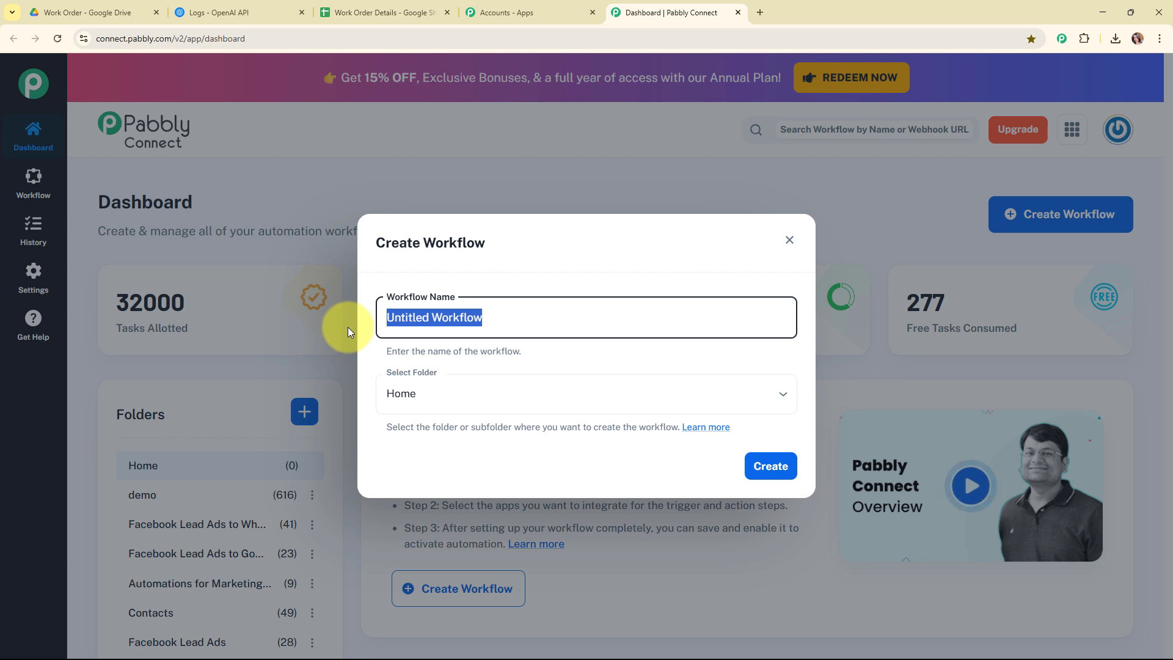
type("Effortlessly Extract Work Order Data for Job Tracking")
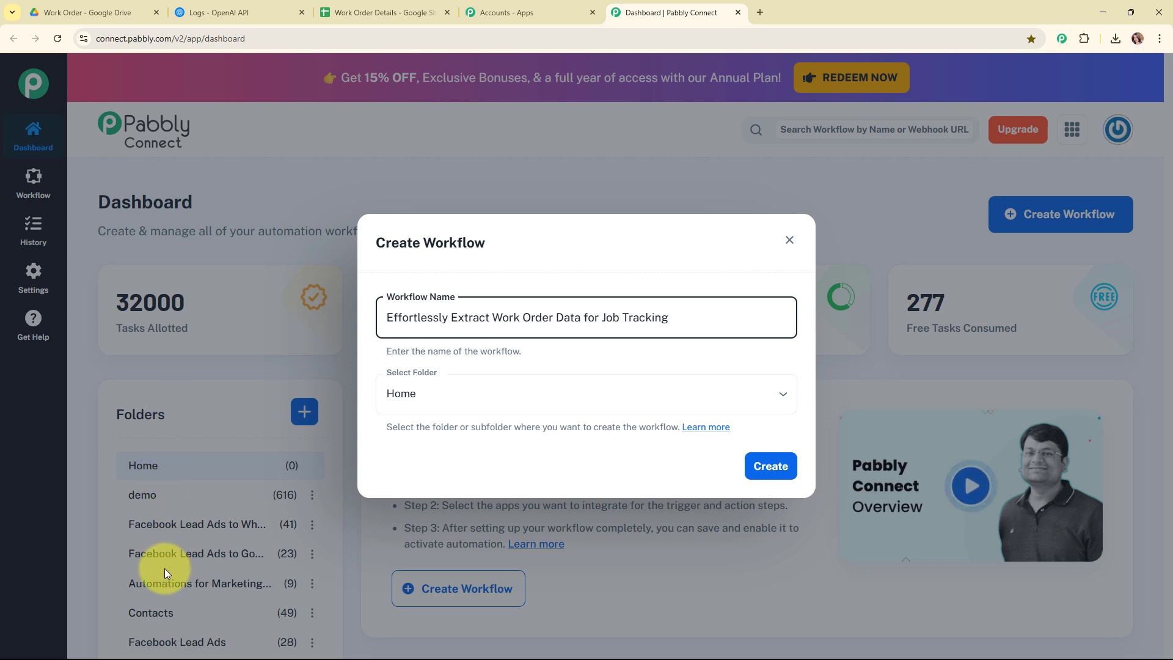
left_click(607, 394)
scroll(574, 358, "down", 1)
left_click(575, 357)
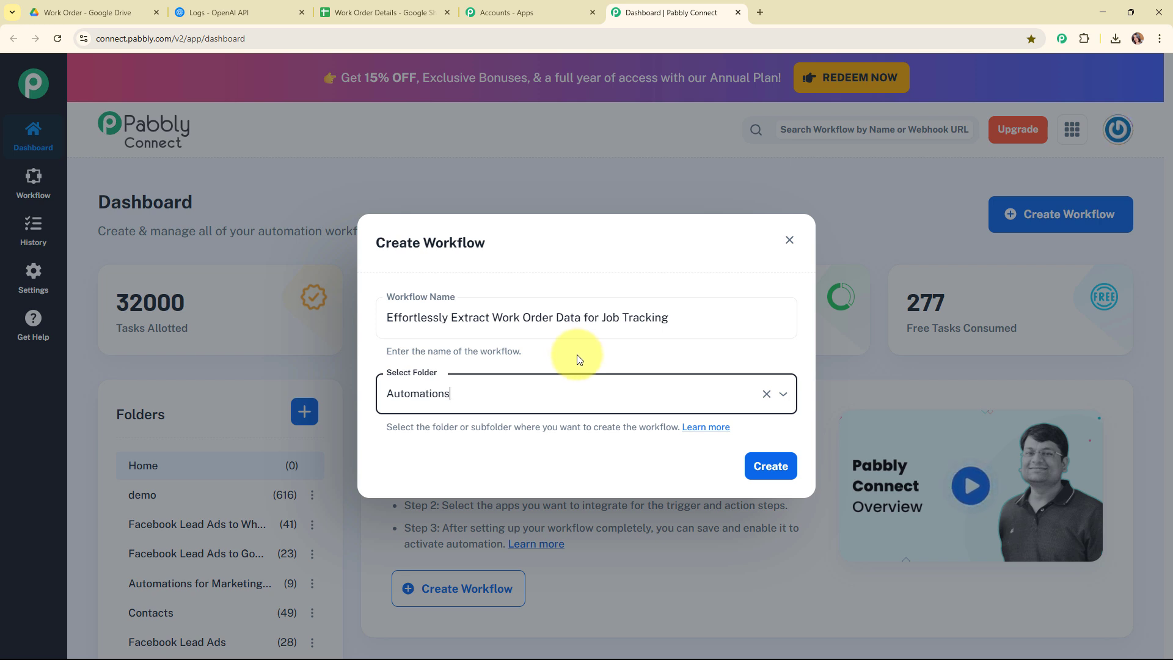
Open the folder help article, read through it, and close its tab
left_click(708, 427)
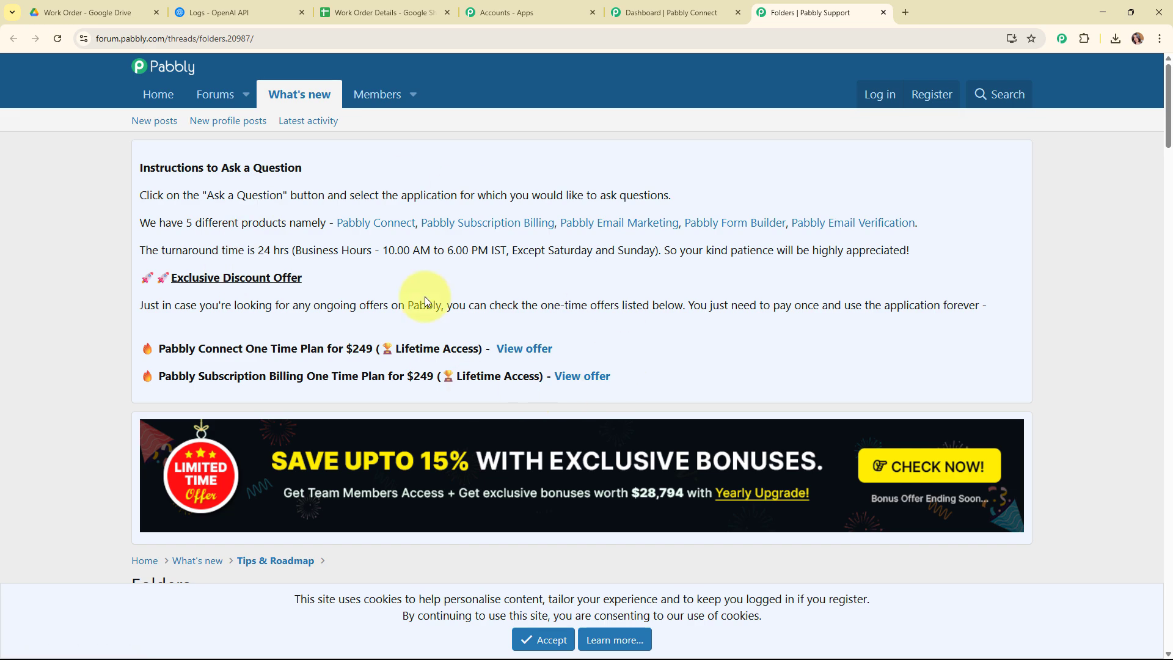
scroll(743, 343, "down", 10)
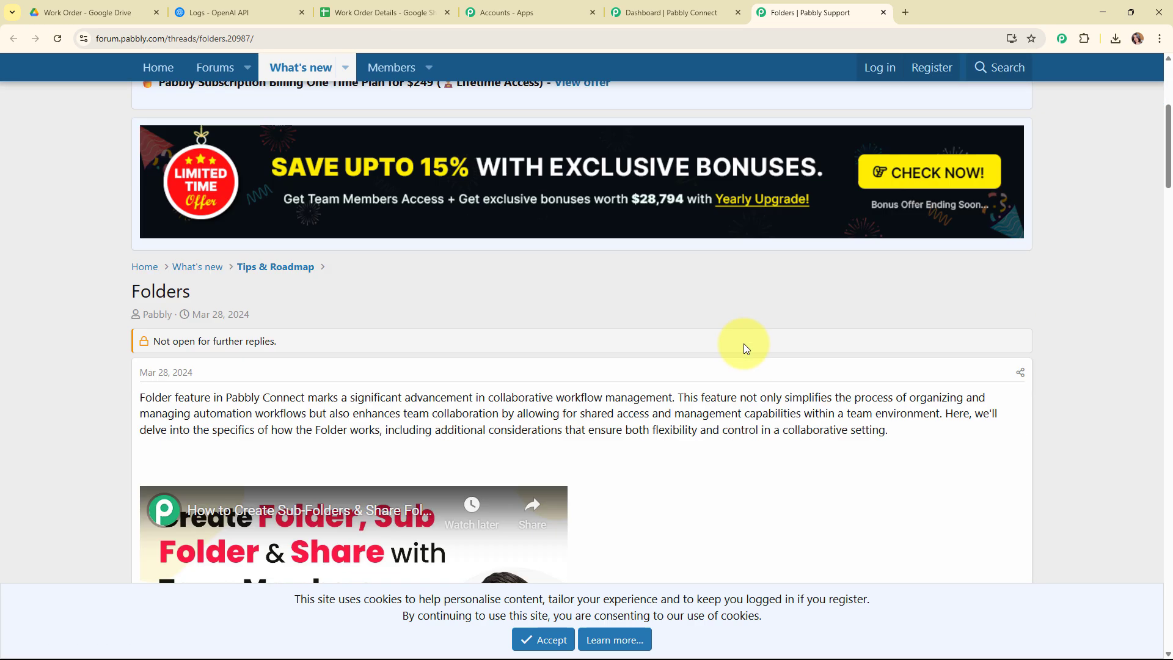
scroll(744, 346, "down", 15)
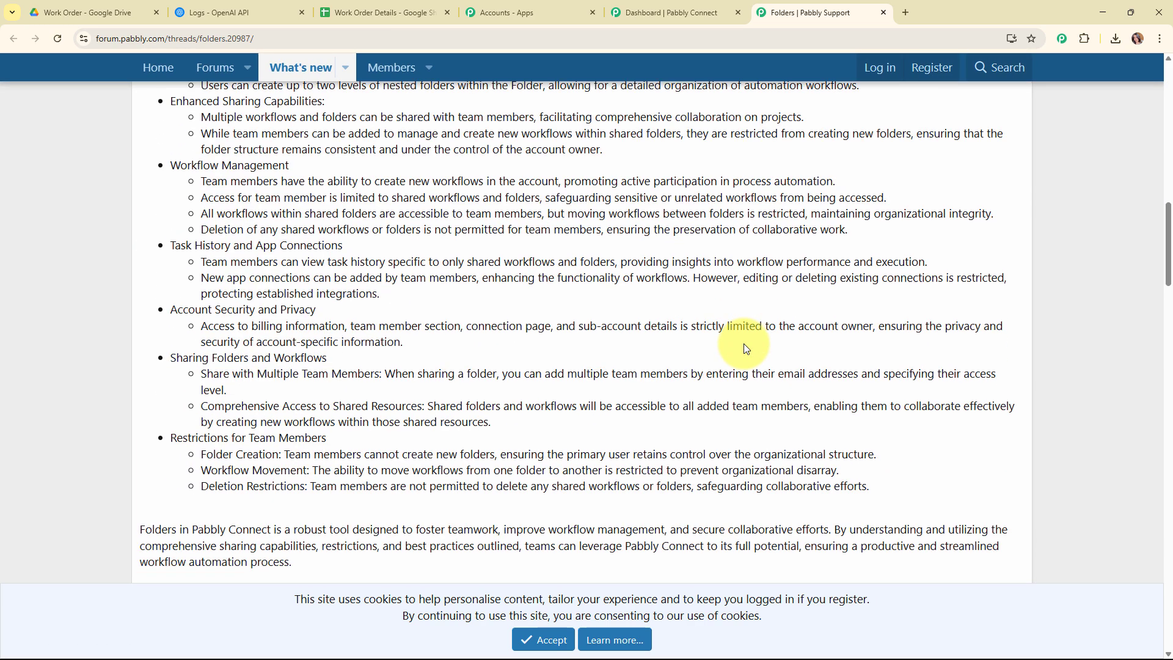
scroll(743, 346, "down", 5)
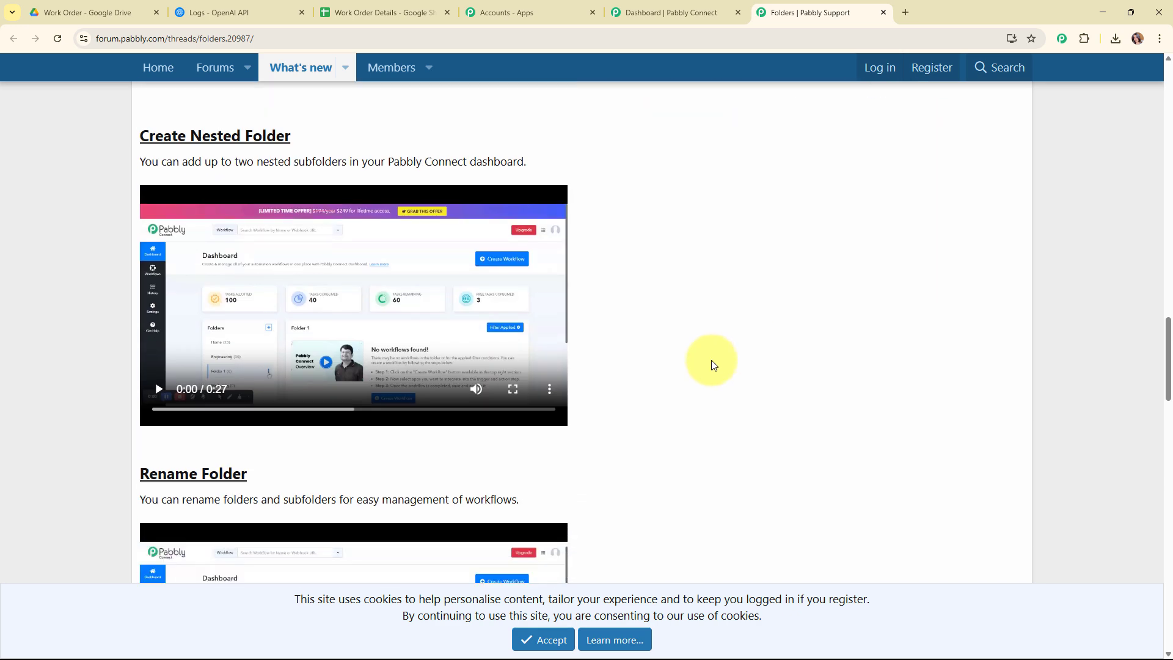
left_click(884, 13)
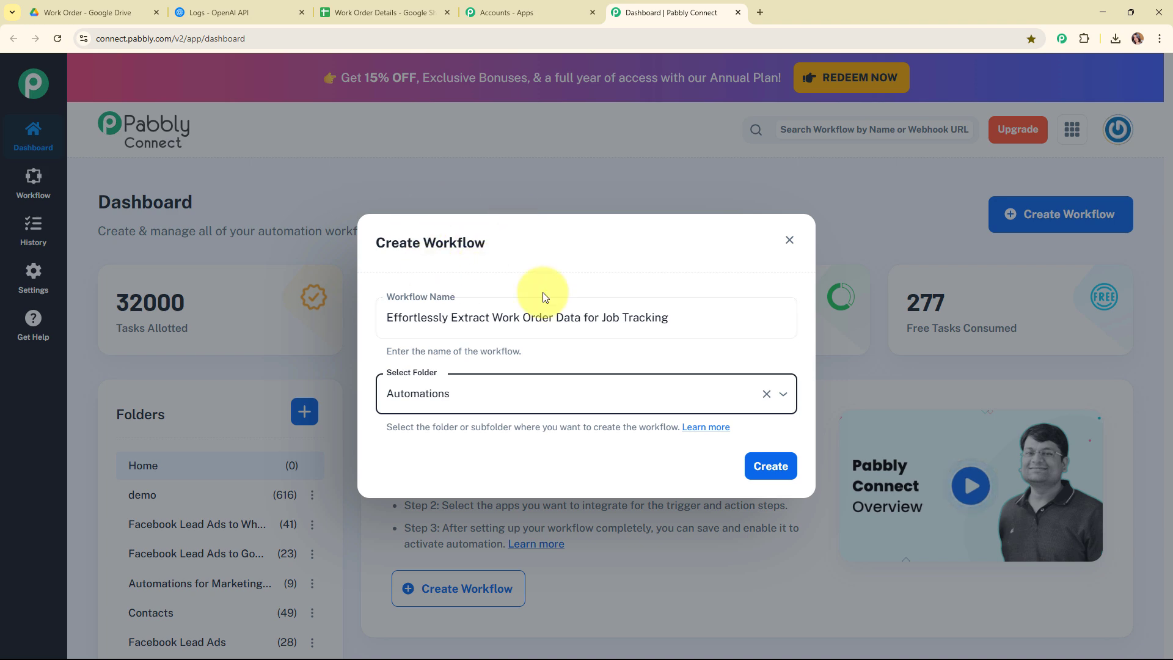
Create the workflow and reopen its trigger step
left_click(750, 471)
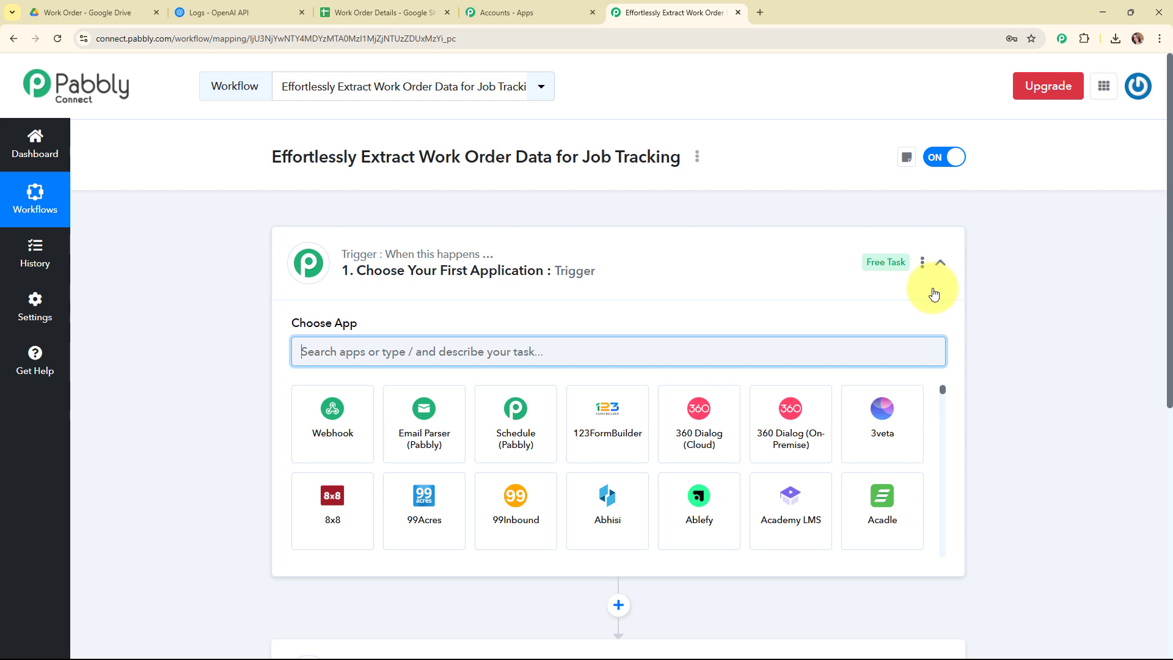
left_click(933, 294)
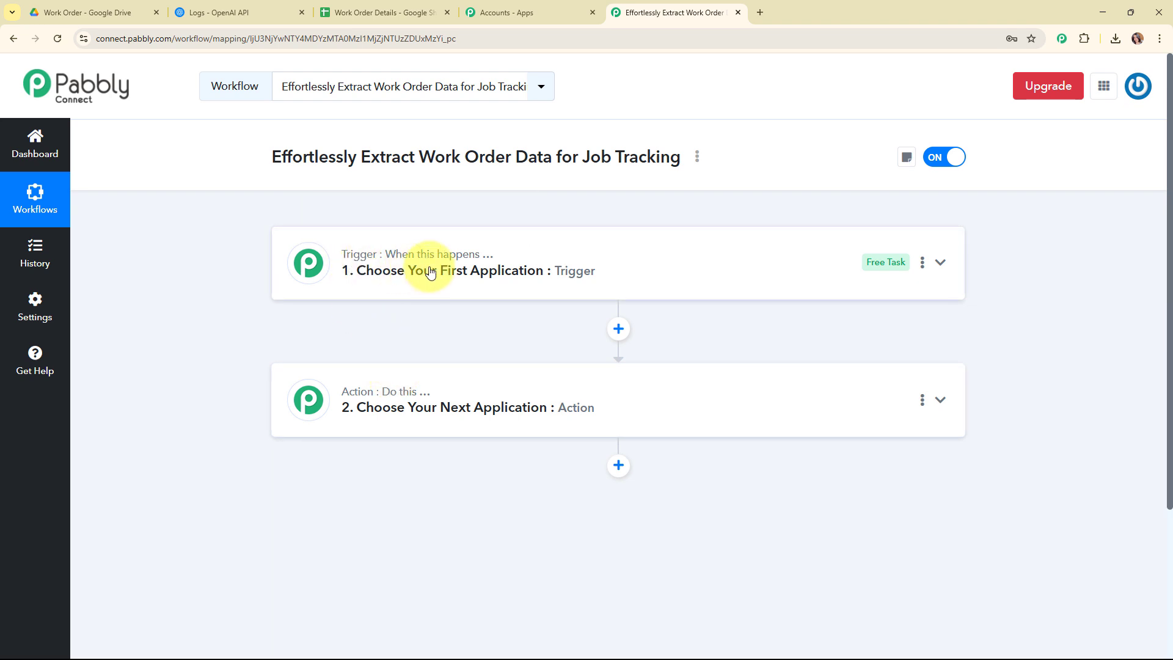
mouse_move(366, 397)
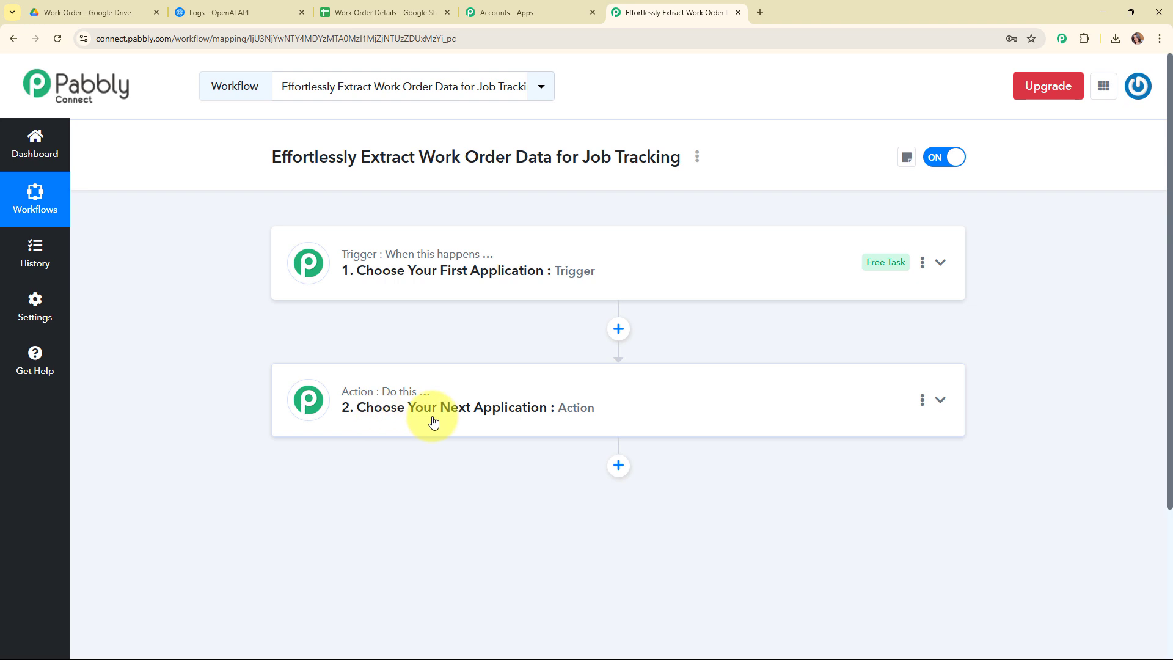
left_click(718, 264)
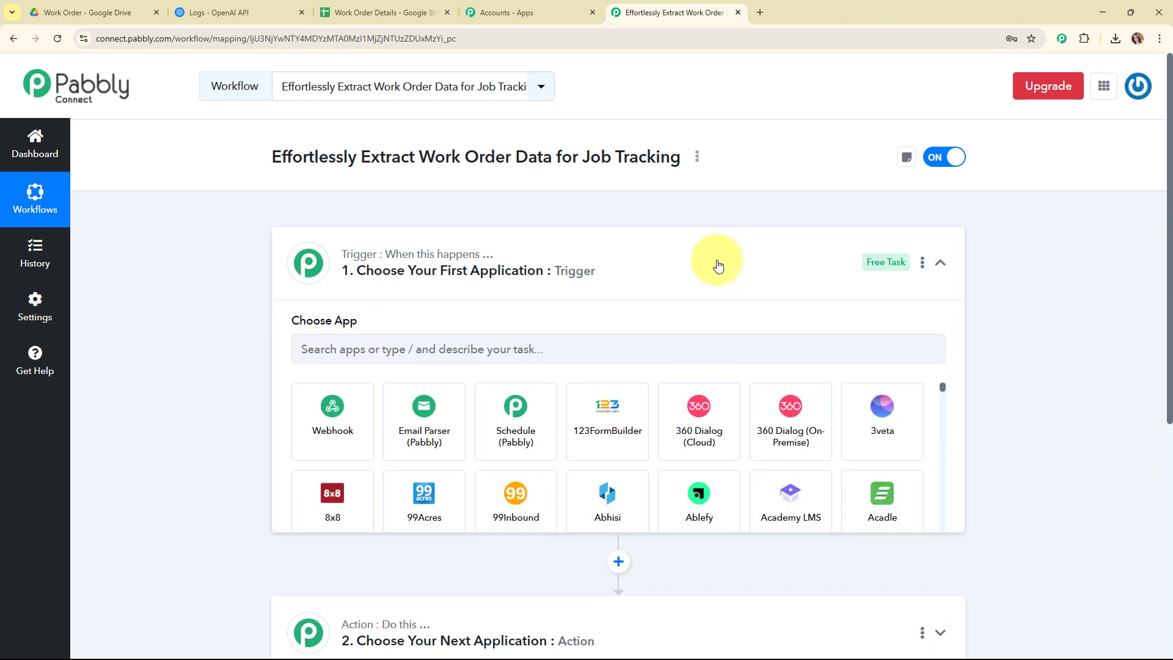
Set the trigger app to Google Drive with the New File in Specific Folder event
left_click(415, 361)
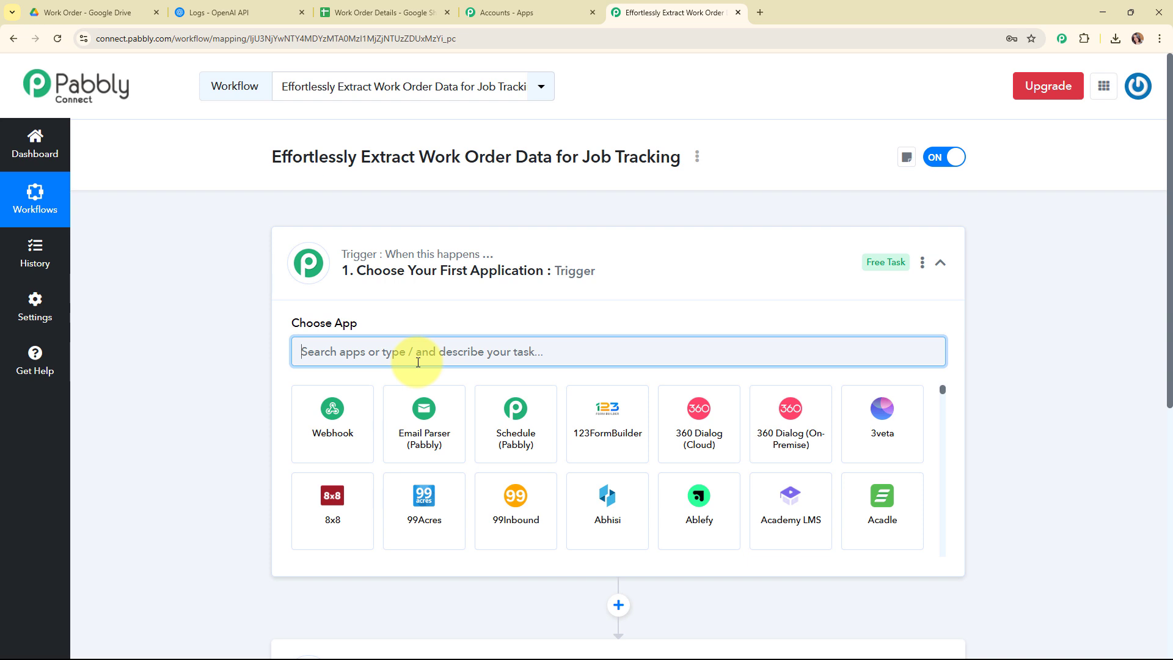
type("driv")
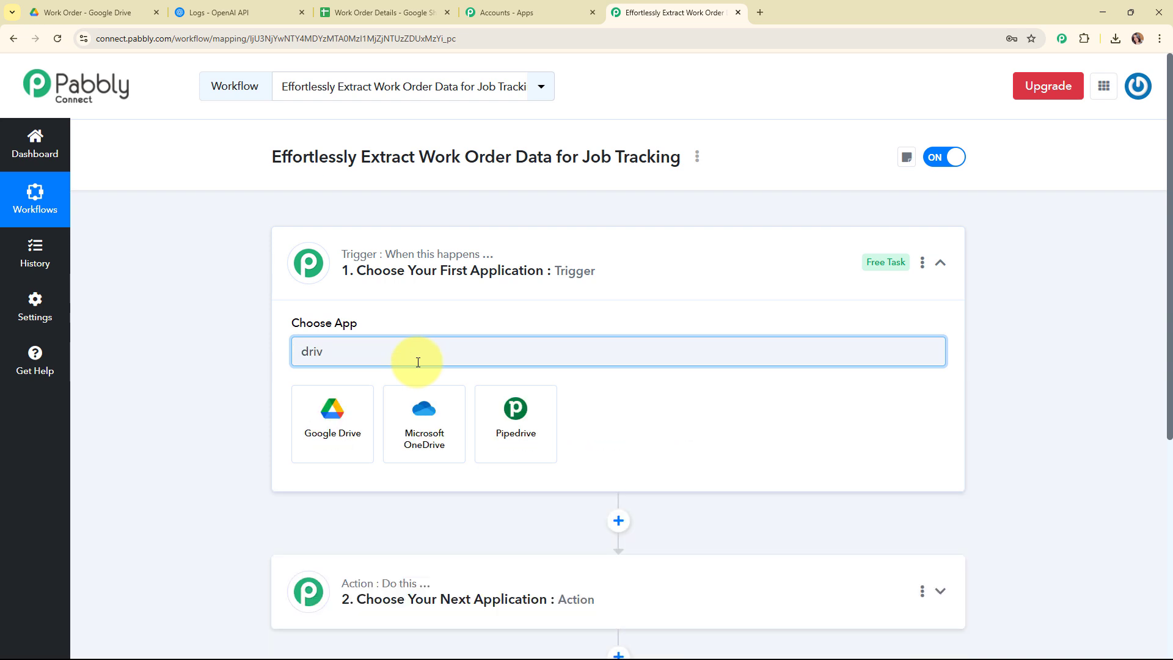
left_click(335, 439)
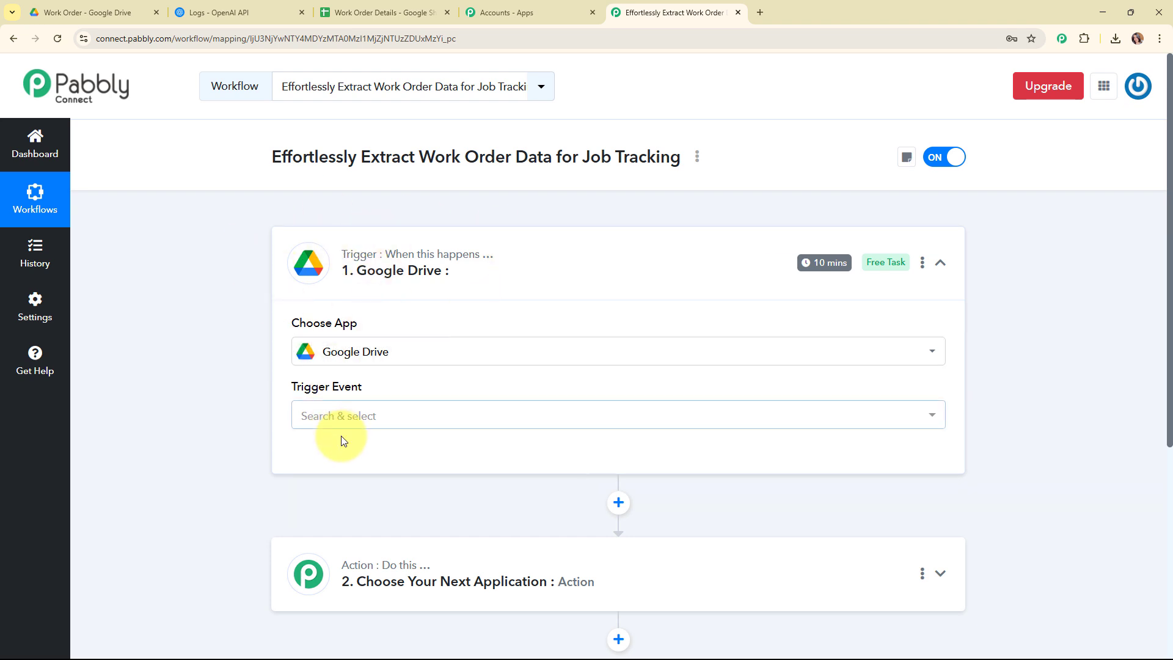
left_click(341, 417)
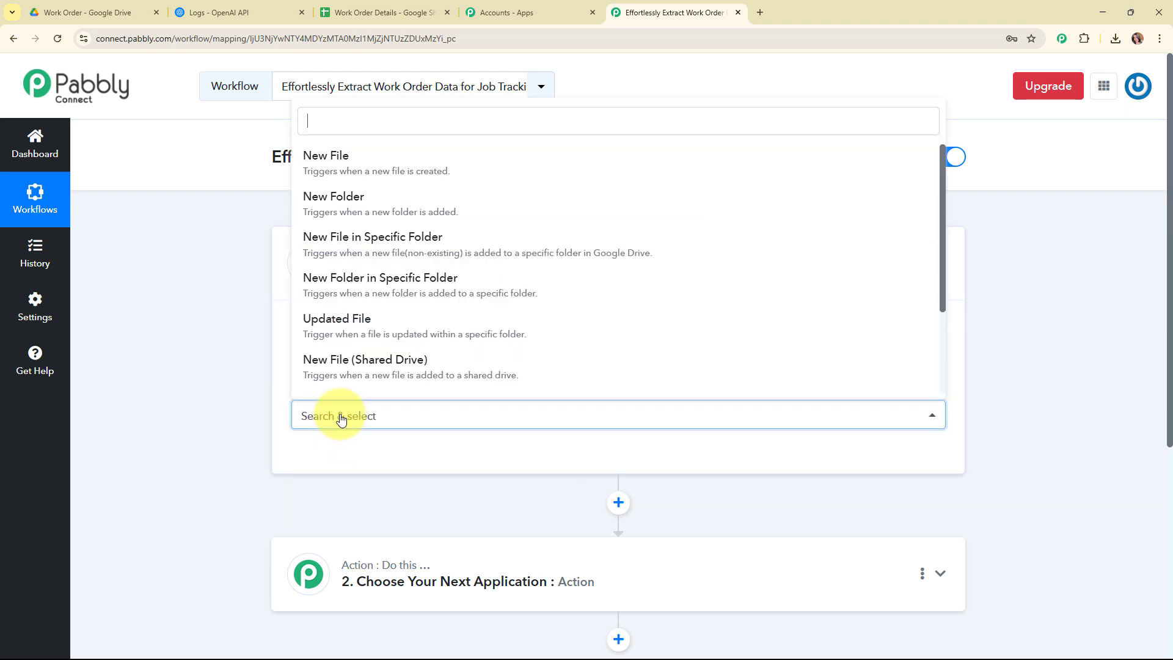
left_click(426, 256)
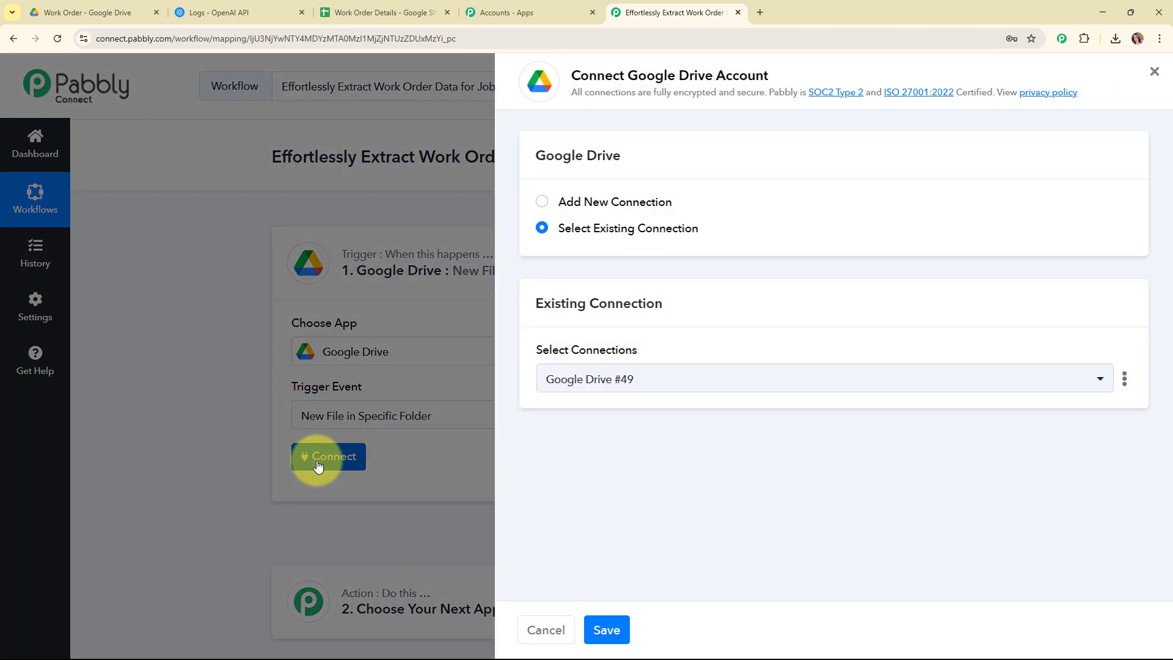
Add a new Google Drive connection by signing in with Google, choosing the work account and allowing access
left_click(545, 203)
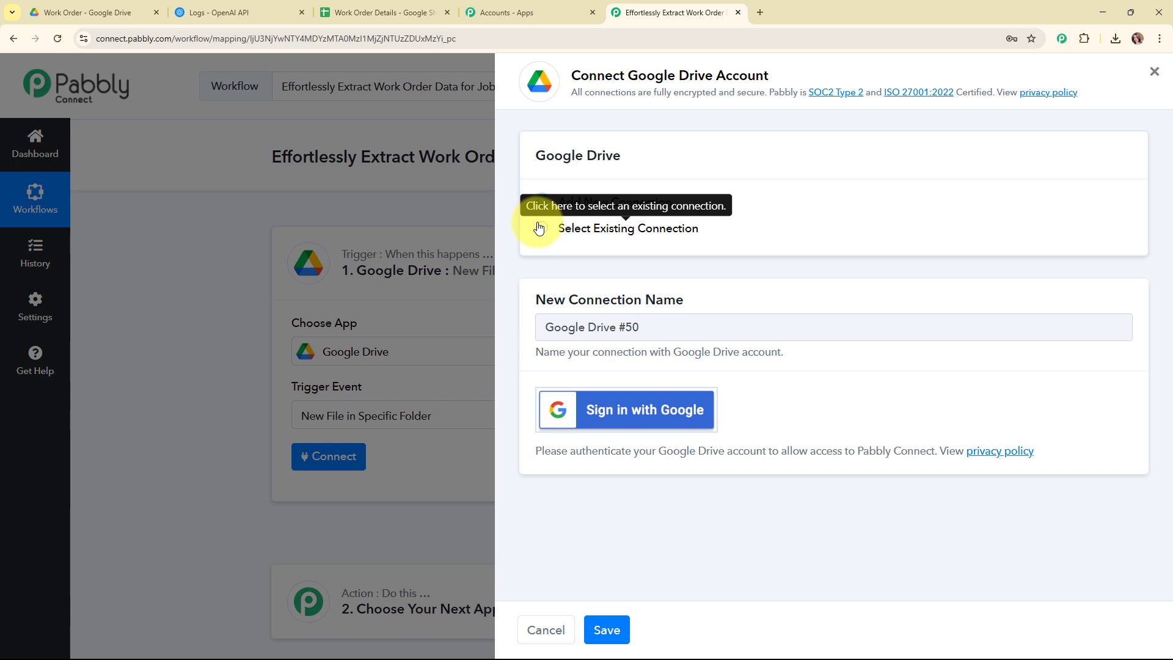
left_click(640, 414)
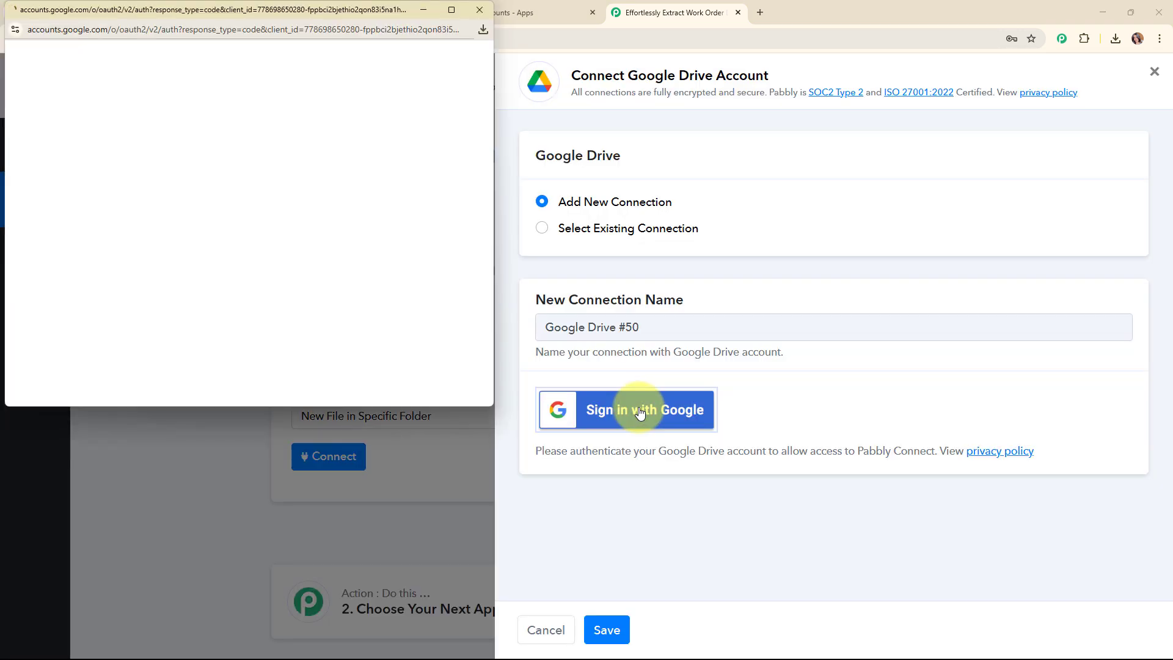
left_click(416, 149)
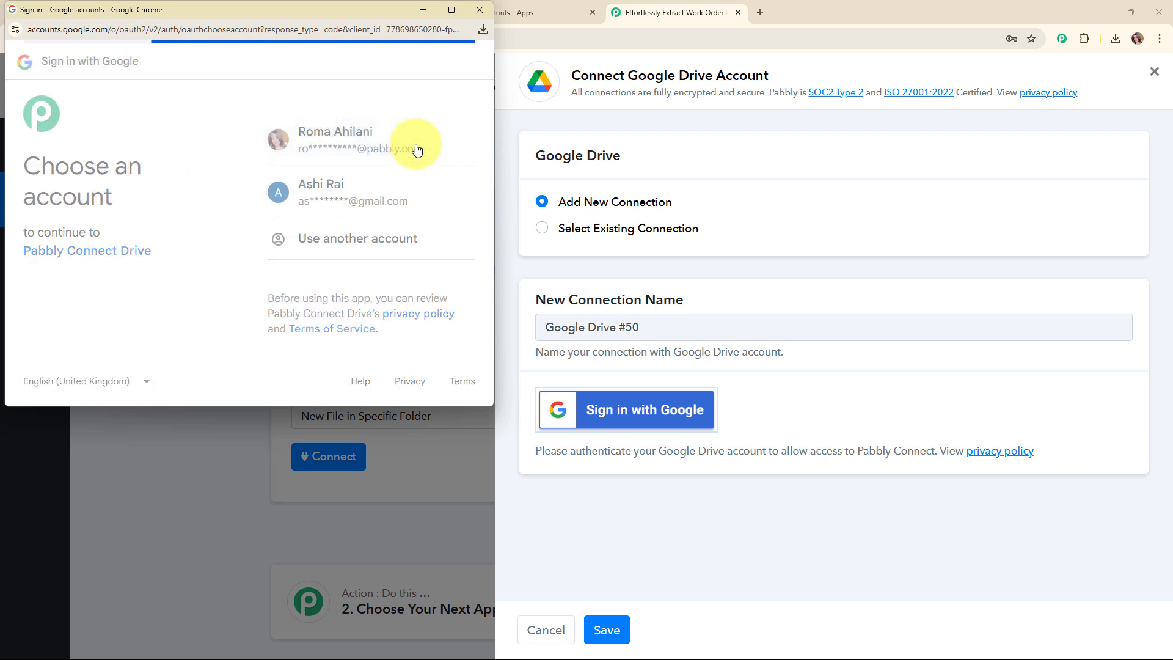
scroll(431, 231, "down", 4)
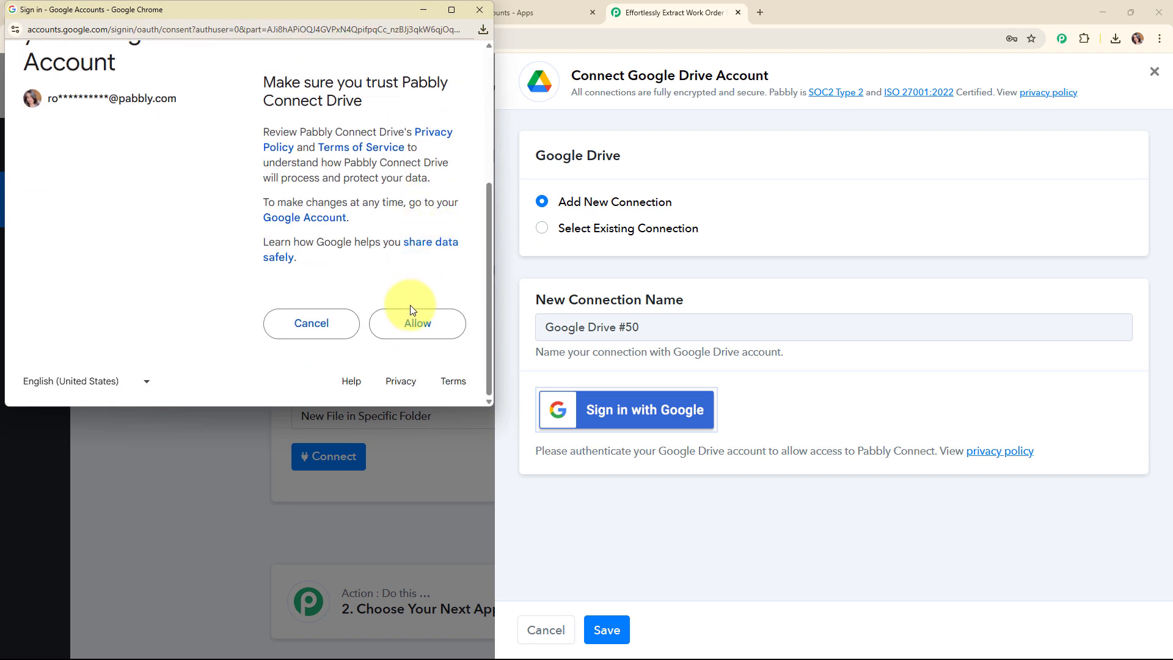
left_click(411, 311)
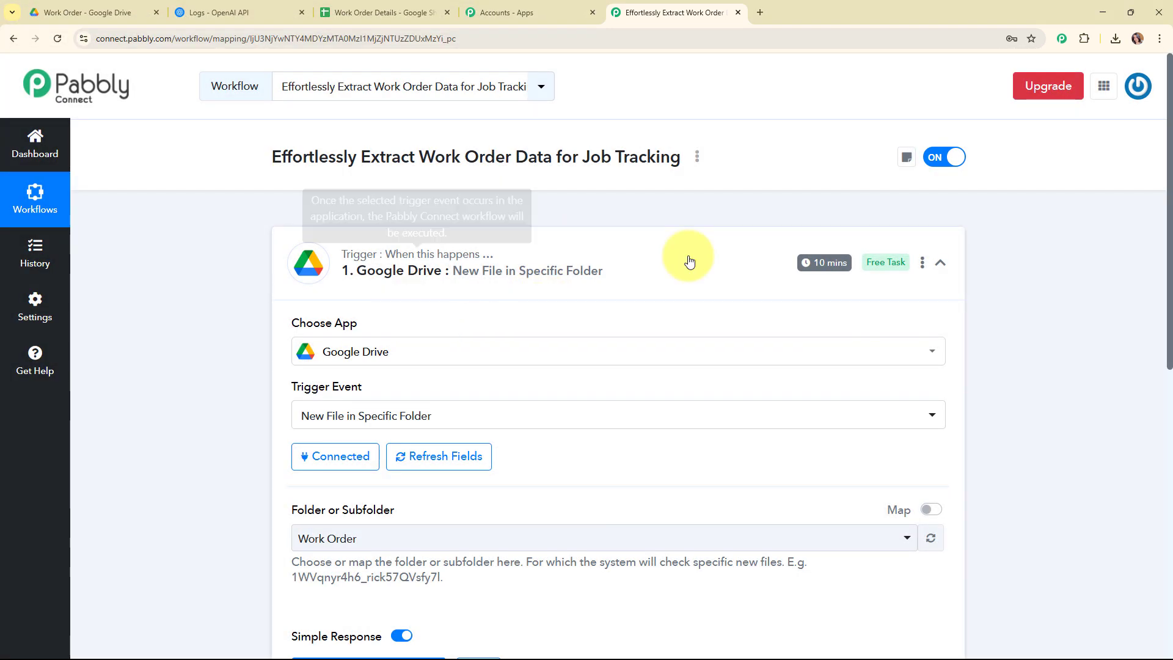
Choose the Work Order folder as the trigger's folder
scroll(683, 390, "down", 4)
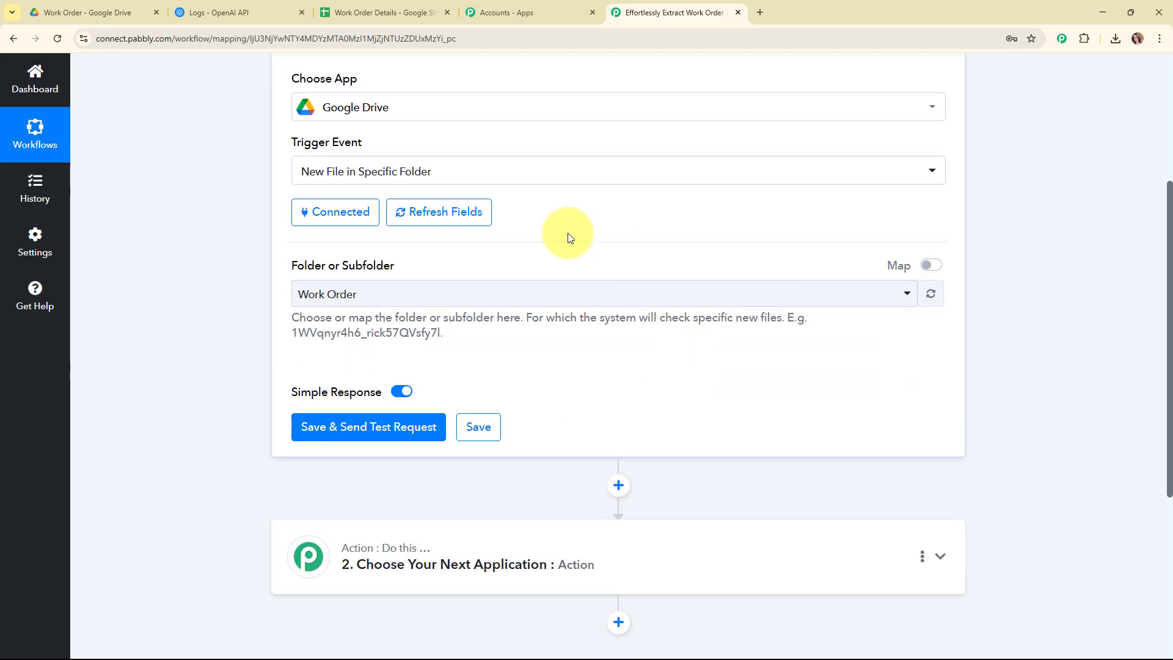
left_click_drag(272, 273, 498, 285)
left_click(564, 356)
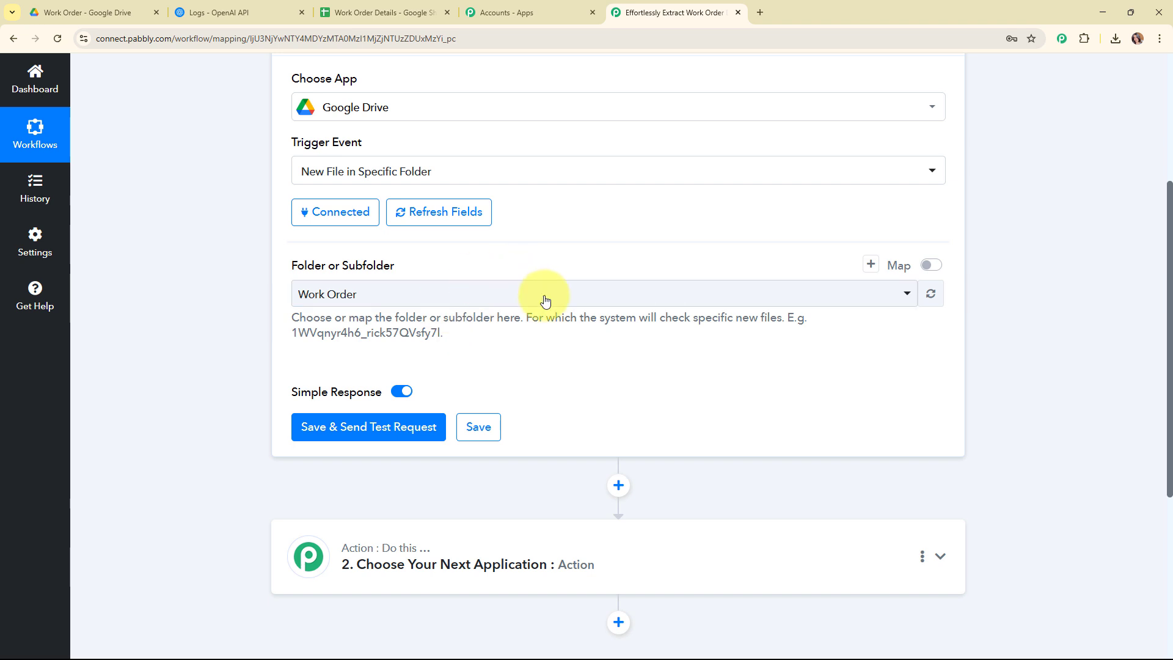
left_click(150, 5)
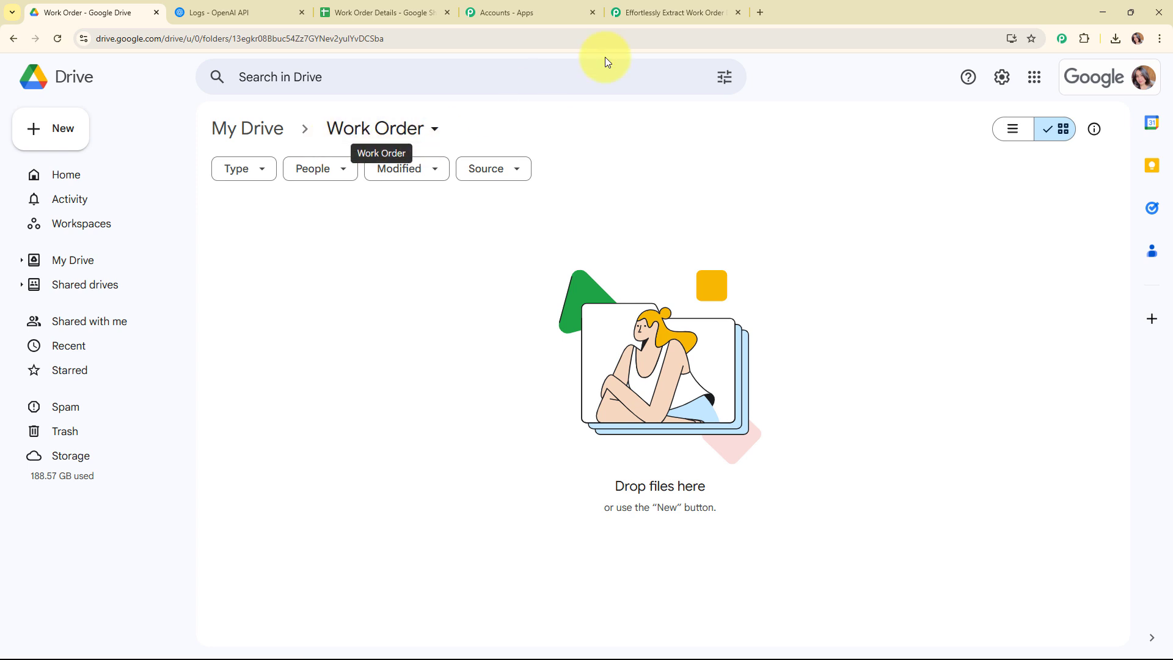
left_click(672, 11)
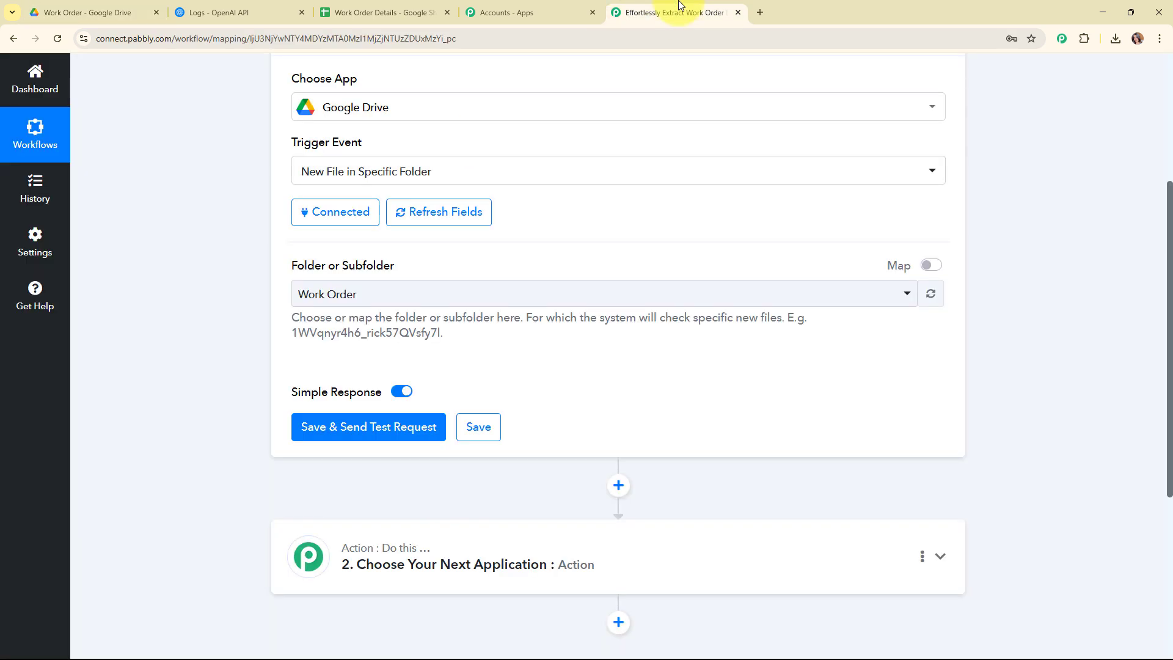
left_click(641, 299)
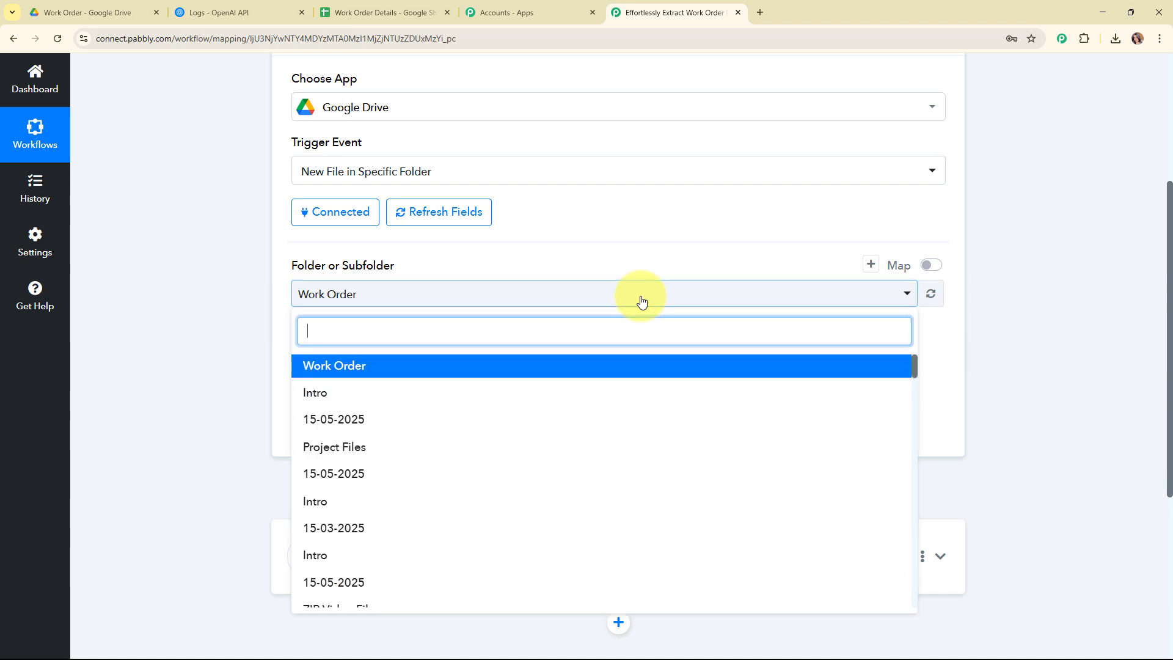
left_click(635, 366)
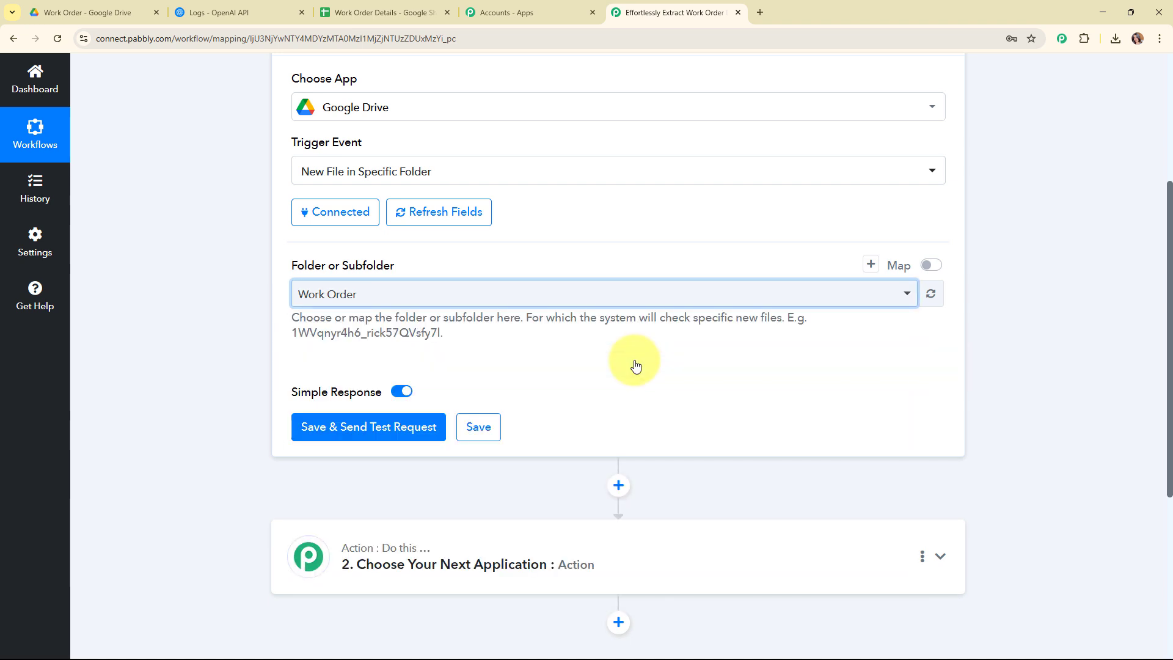
scroll(450, 335, "down", 2)
scroll(432, 235, "up", 1)
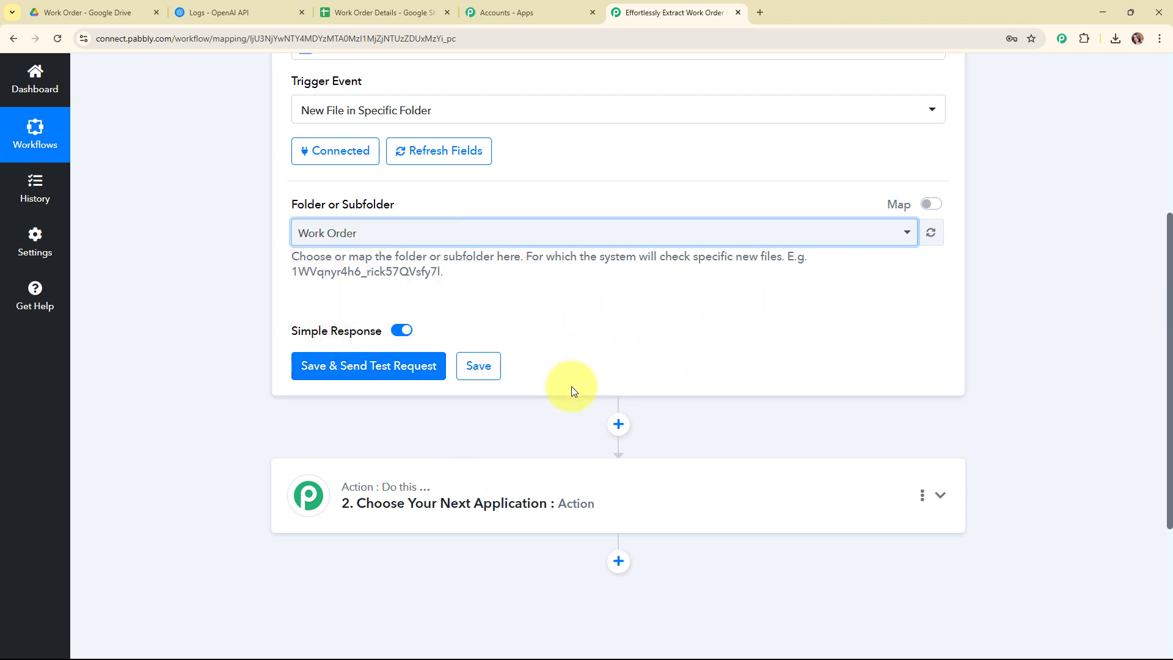
Share the Work Order folder in Google Drive so anyone with the link can view it
left_click(110, 6)
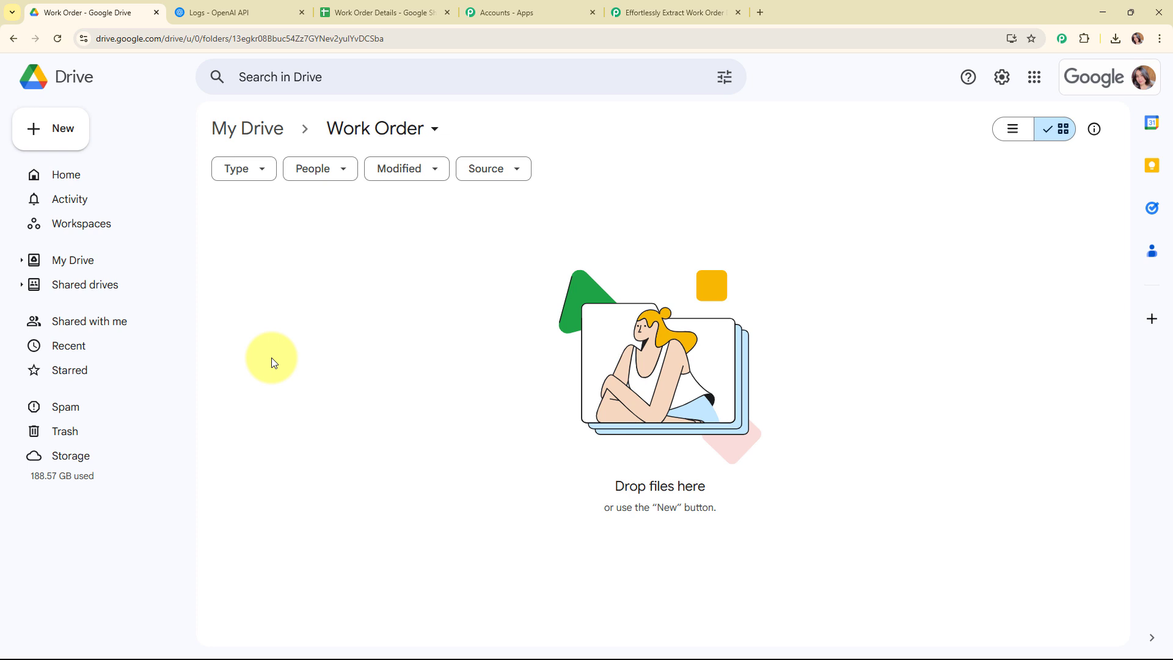
left_click(393, 127)
mouse_move(417, 306)
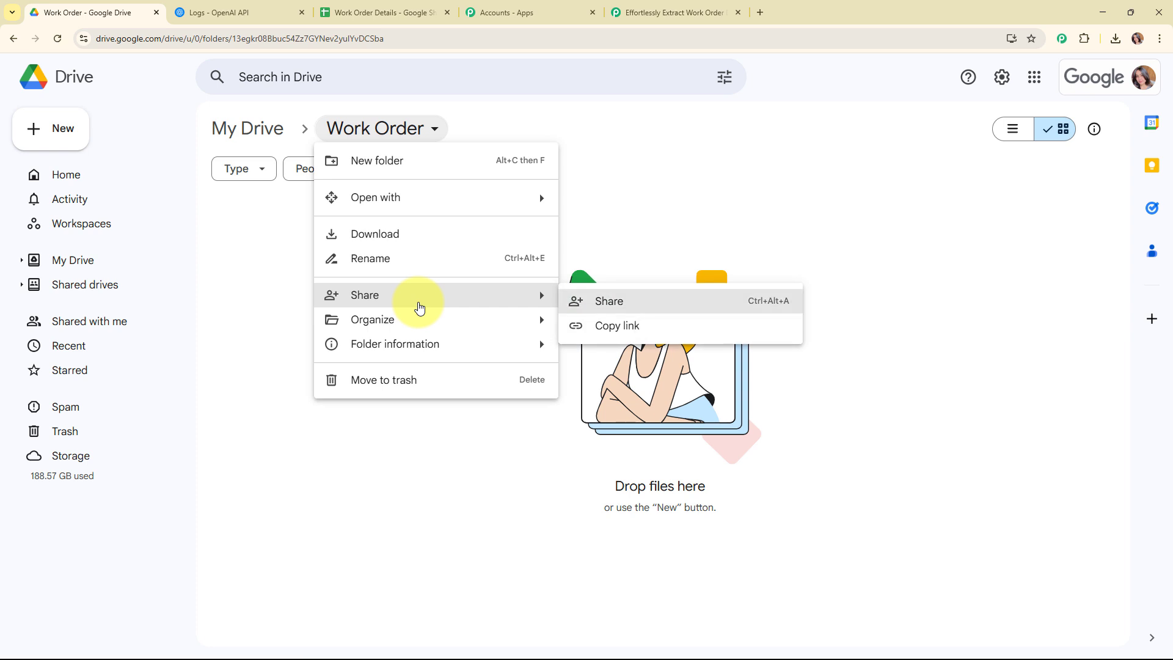
left_click(684, 305)
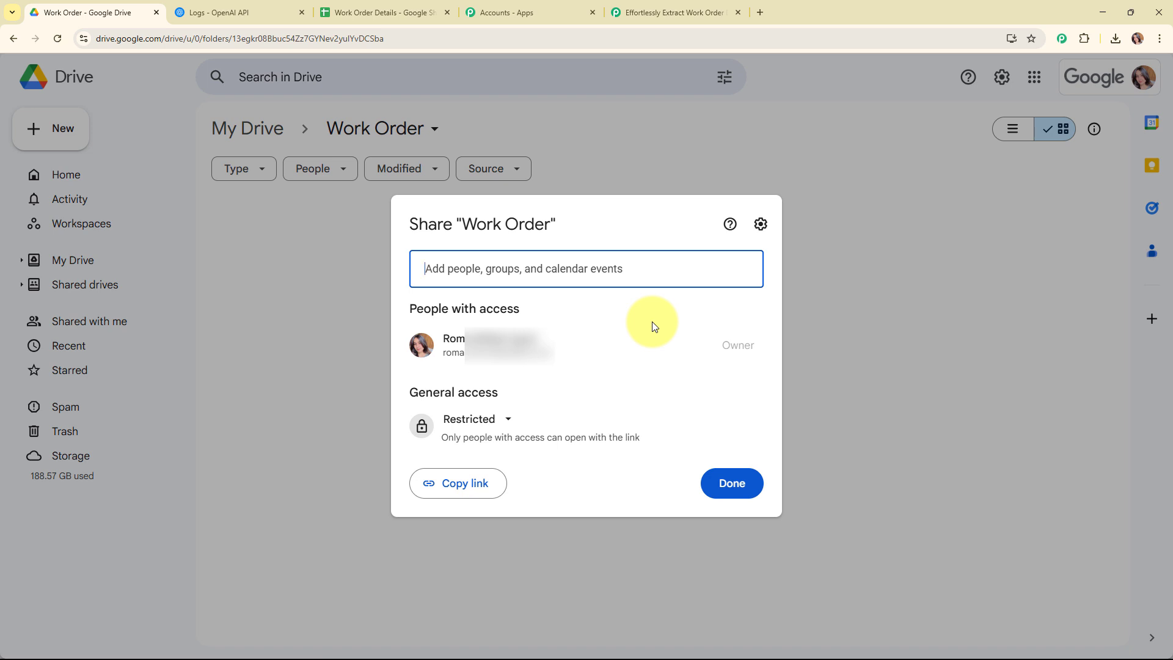
left_click(476, 430)
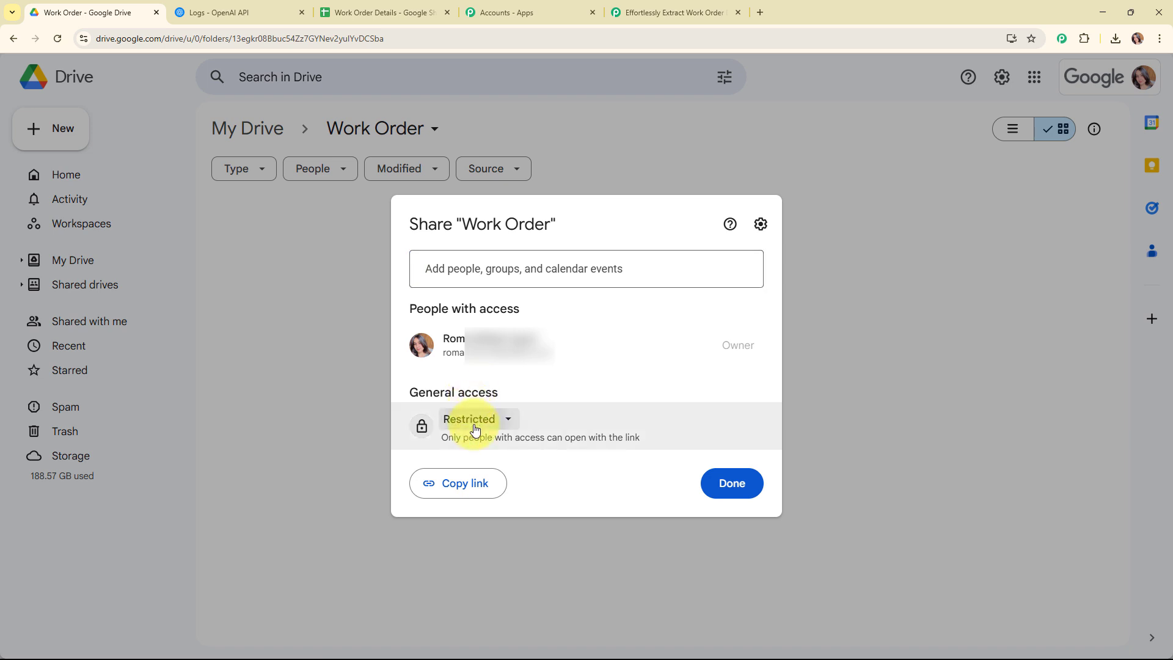
left_click(494, 565)
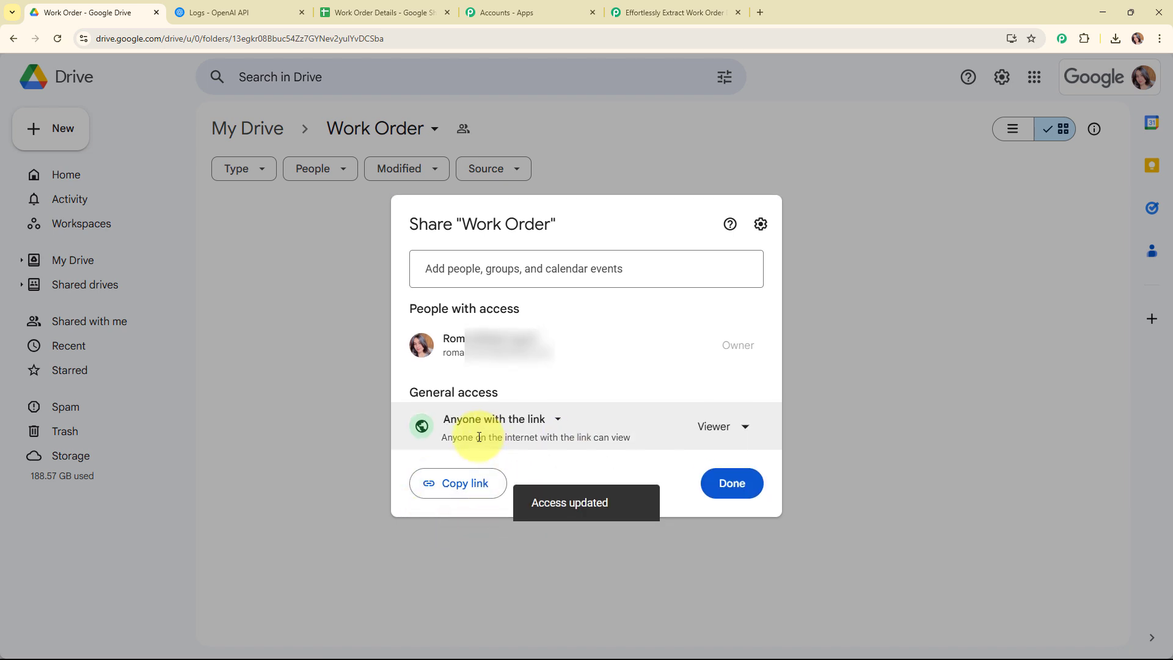
left_click(750, 489)
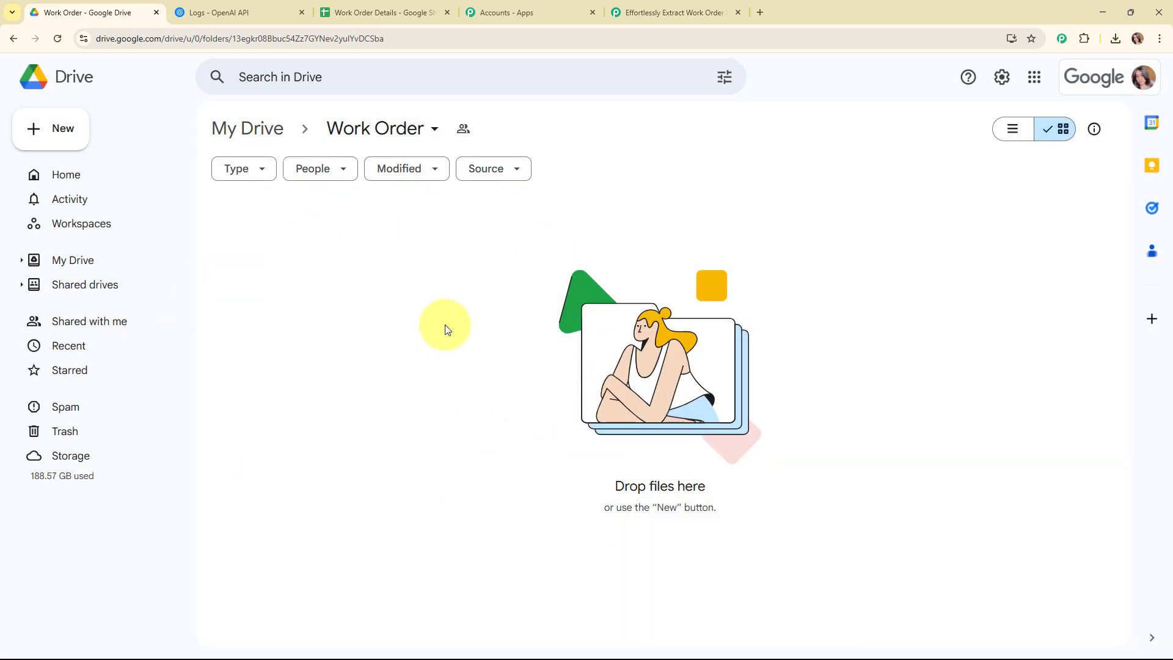
Upload work-order_01111 from Downloads into the Work Order folder and preview the PDF
right_click(487, 383)
left_click(554, 166)
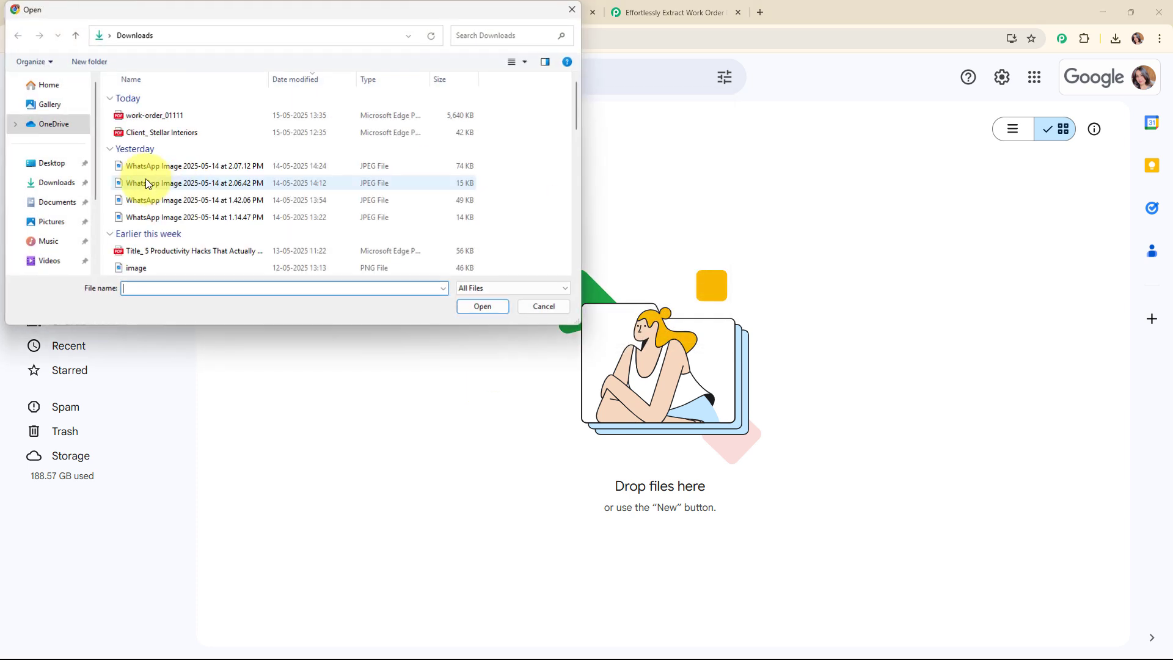
left_click(197, 118)
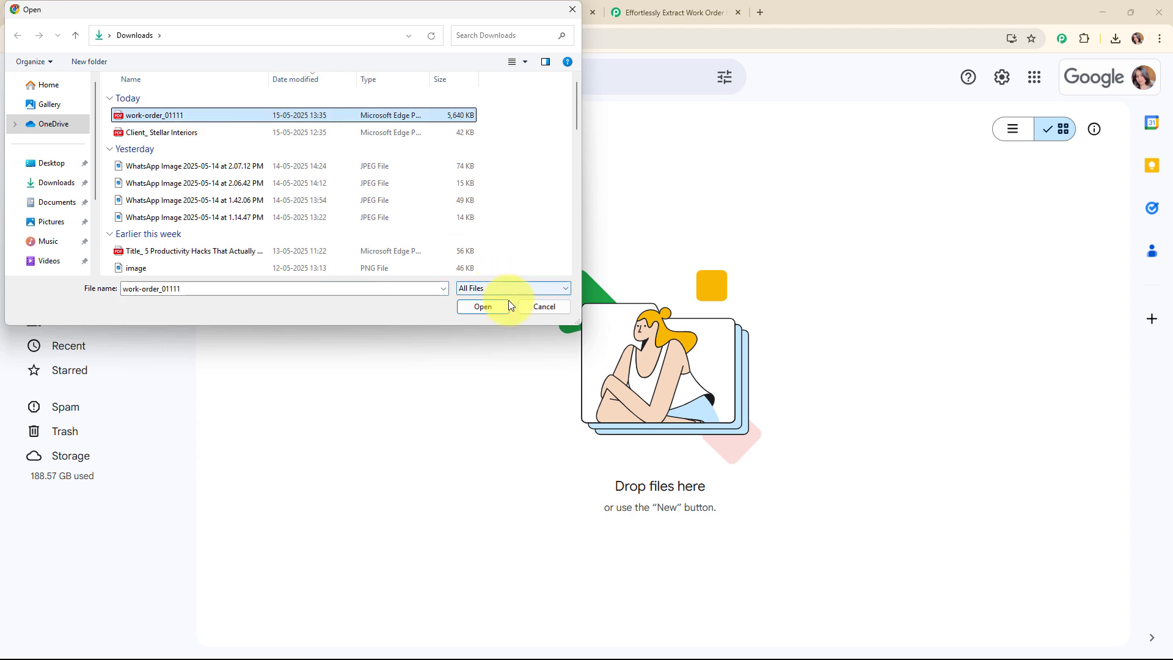
left_click(492, 306)
left_click(1139, 599)
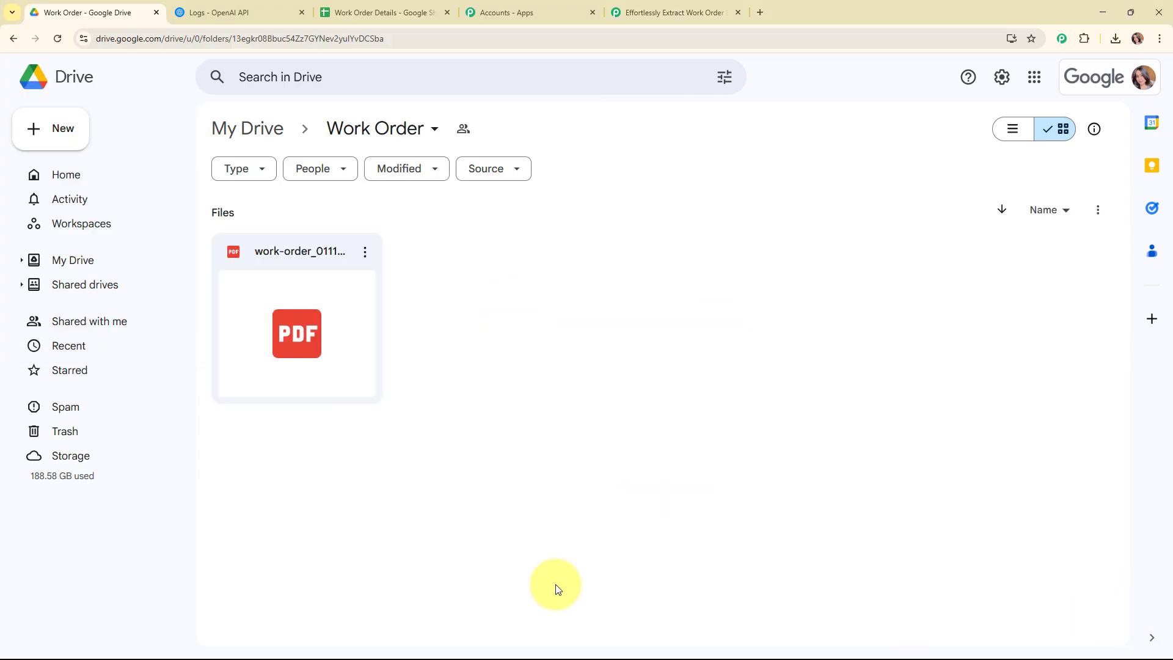
double_click(297, 332)
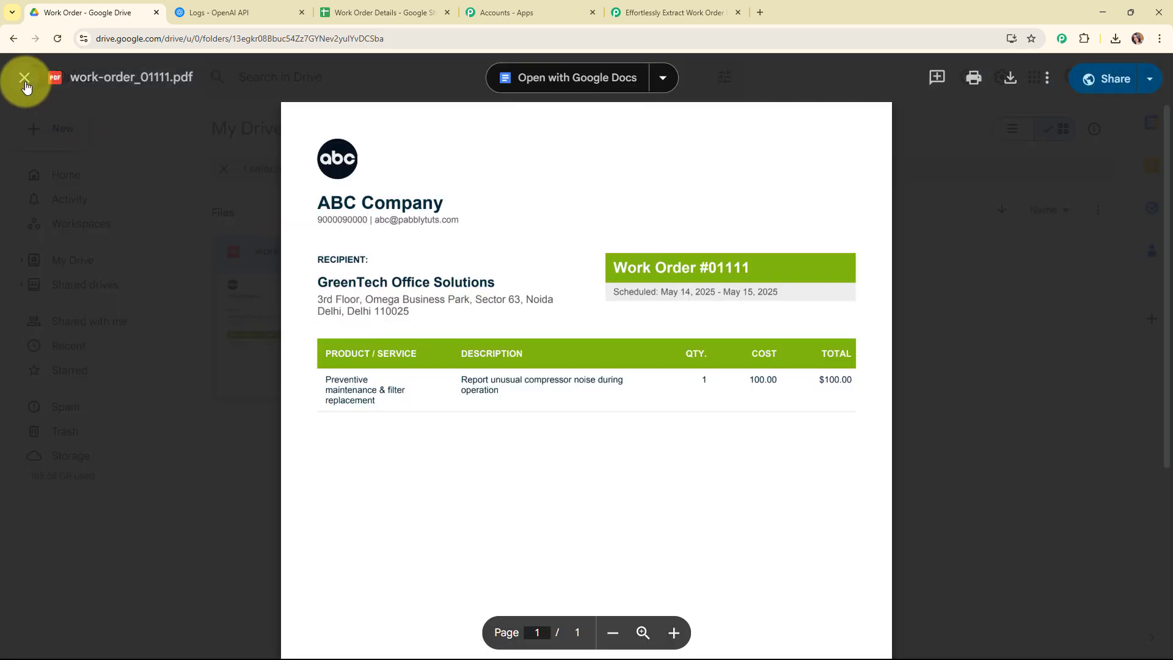
left_click(25, 79)
Save the trigger and send a test request, then review the received response fields
left_click(663, 7)
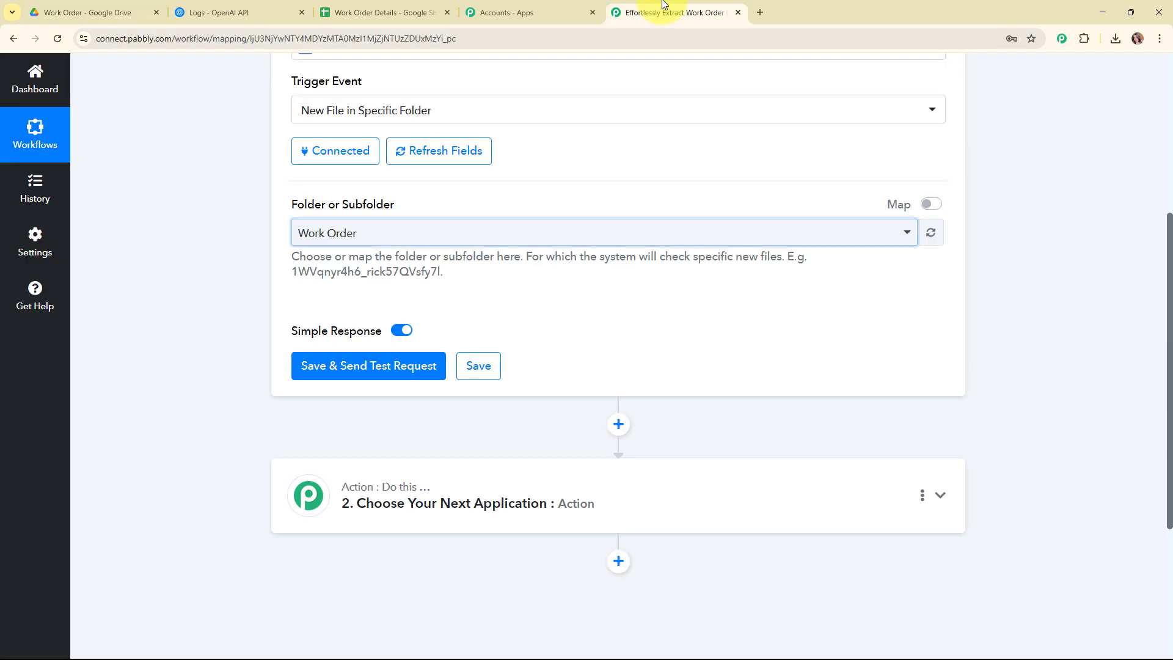
left_click(324, 375)
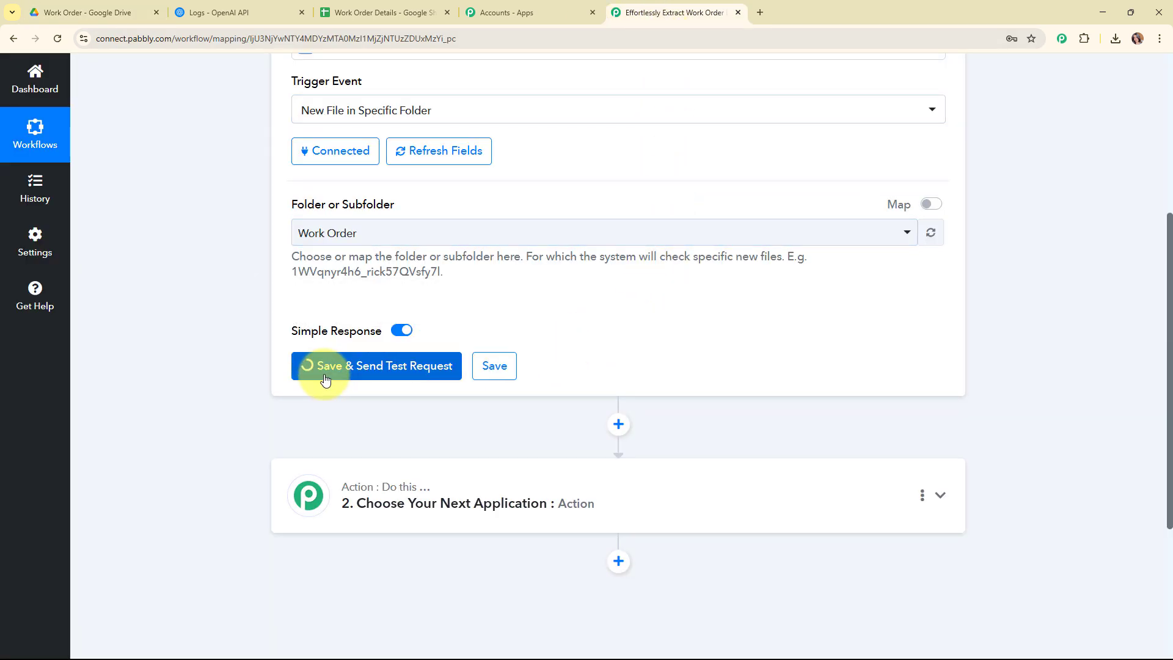
scroll(1014, 413, "down", 5)
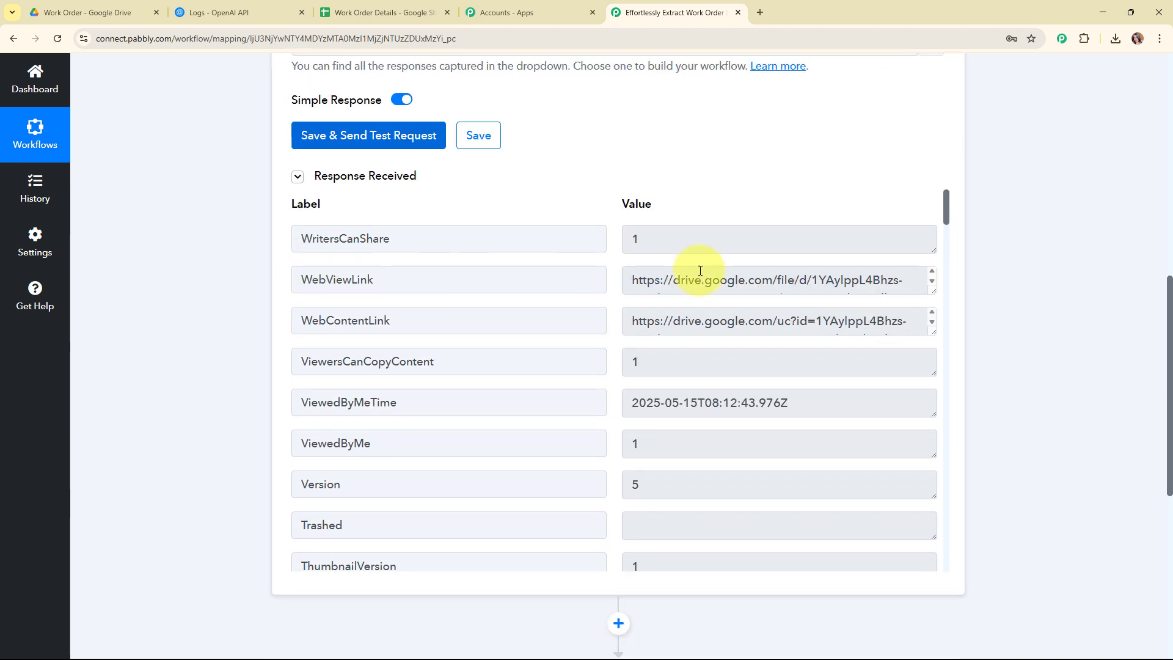
scroll(642, 416, "down", 3)
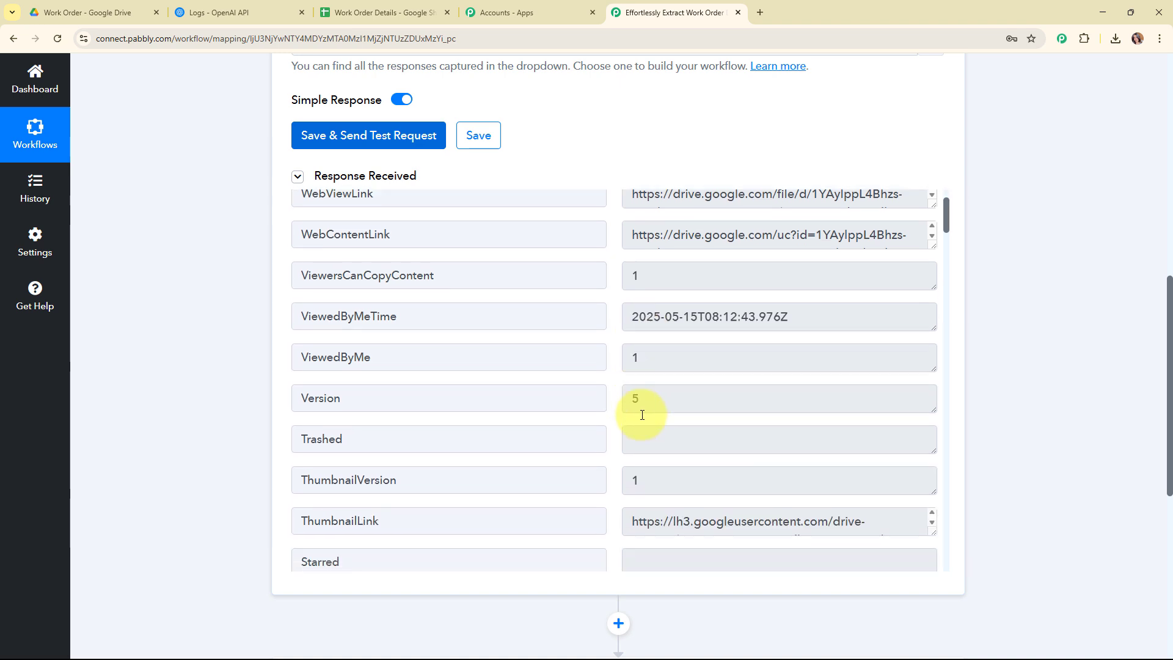
scroll(1083, 479, "up", 10)
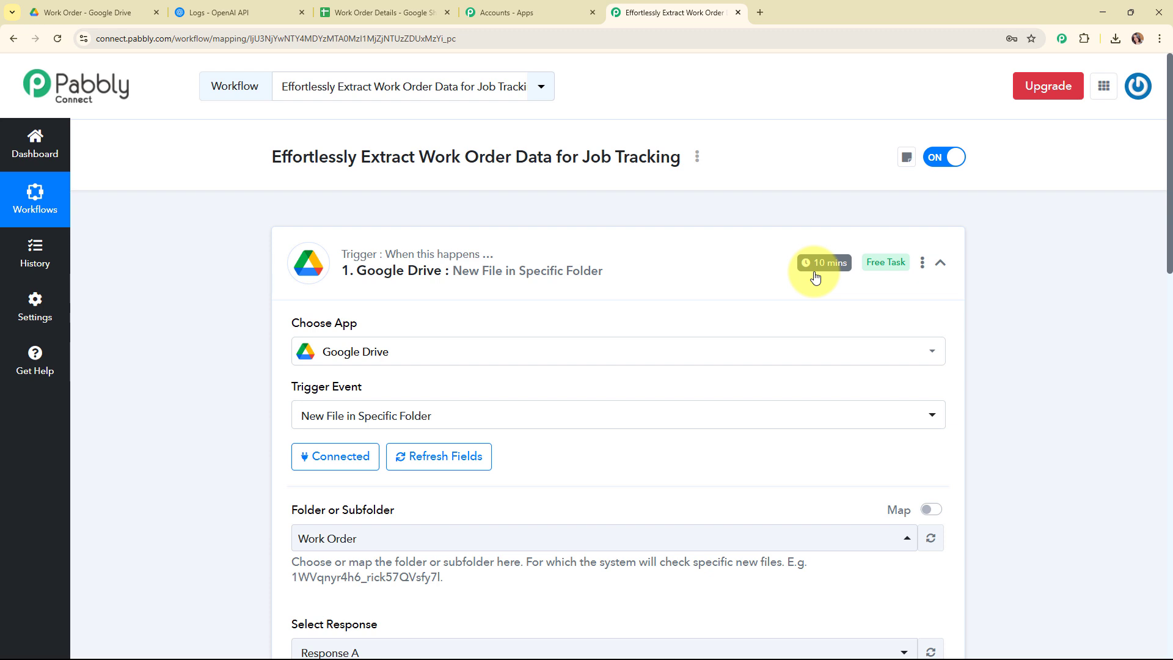
Set the trigger time to Check every 10 minutes, save it, and collapse the trigger step
left_click(923, 265)
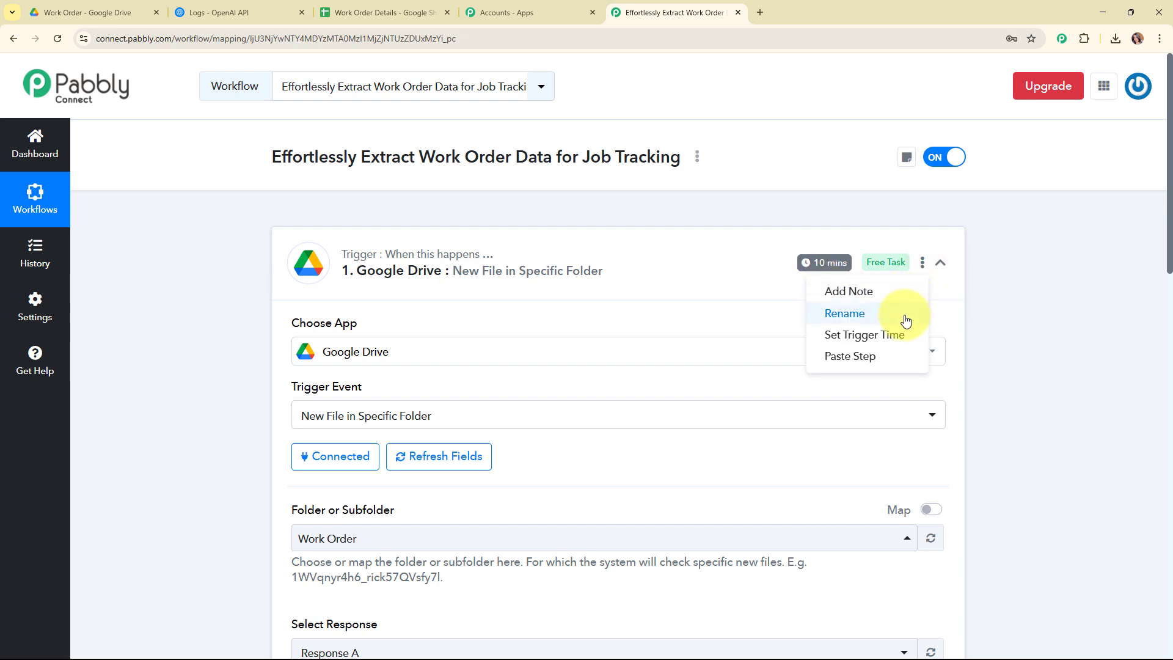
left_click(906, 341)
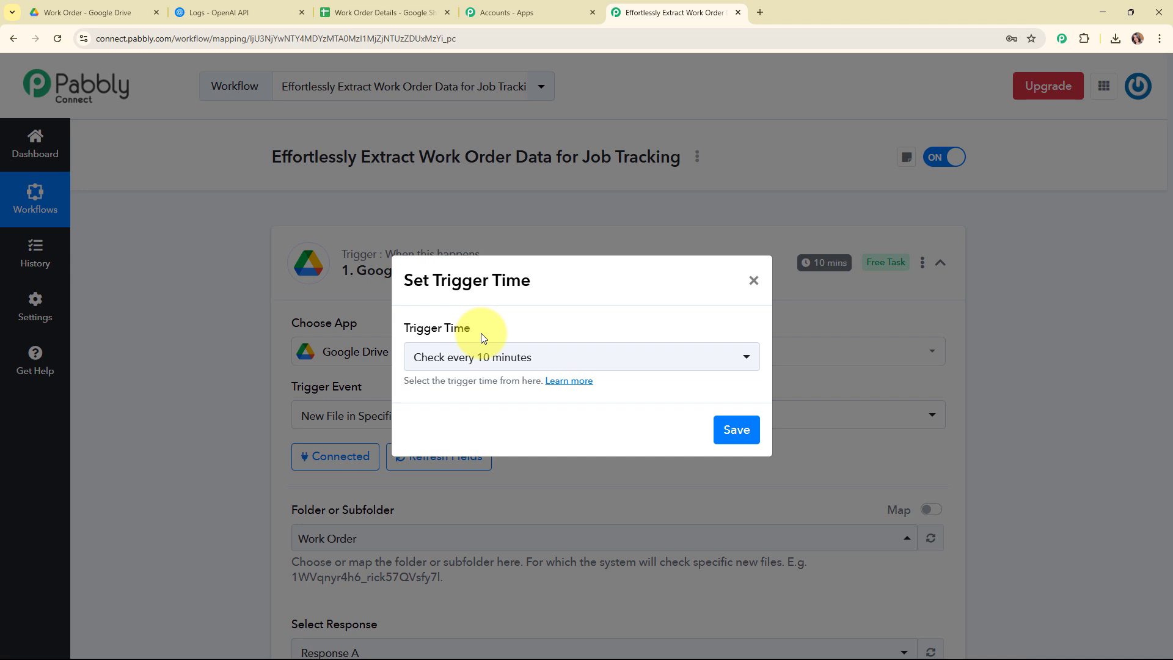
left_click(655, 357)
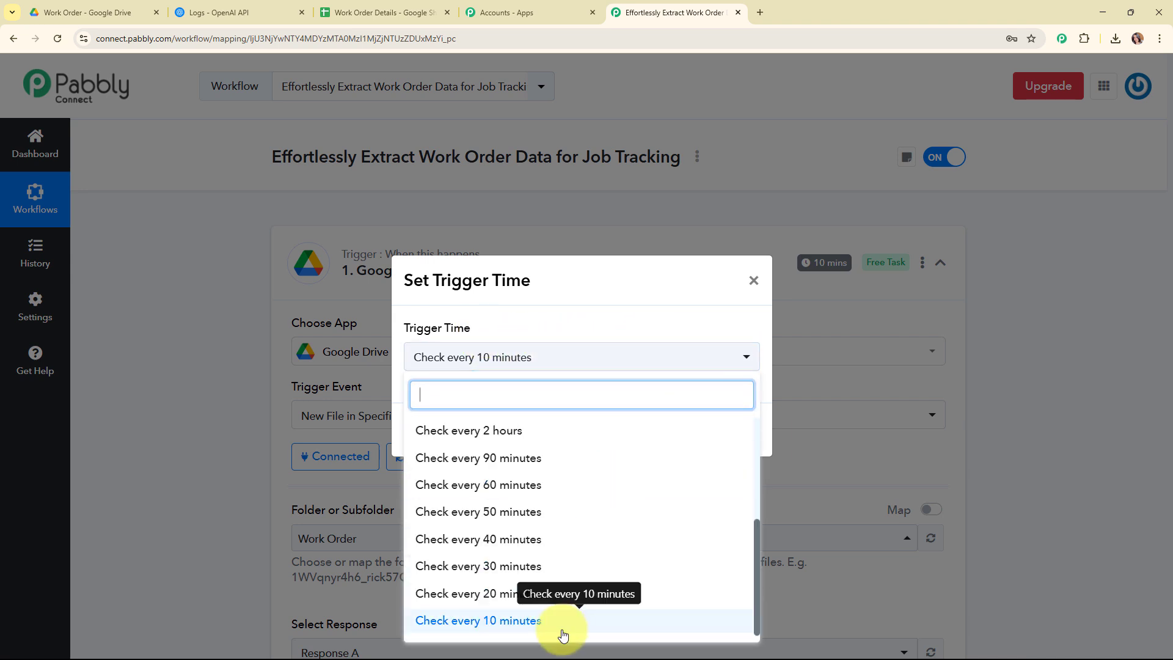
scroll(432, 535, "up", 3)
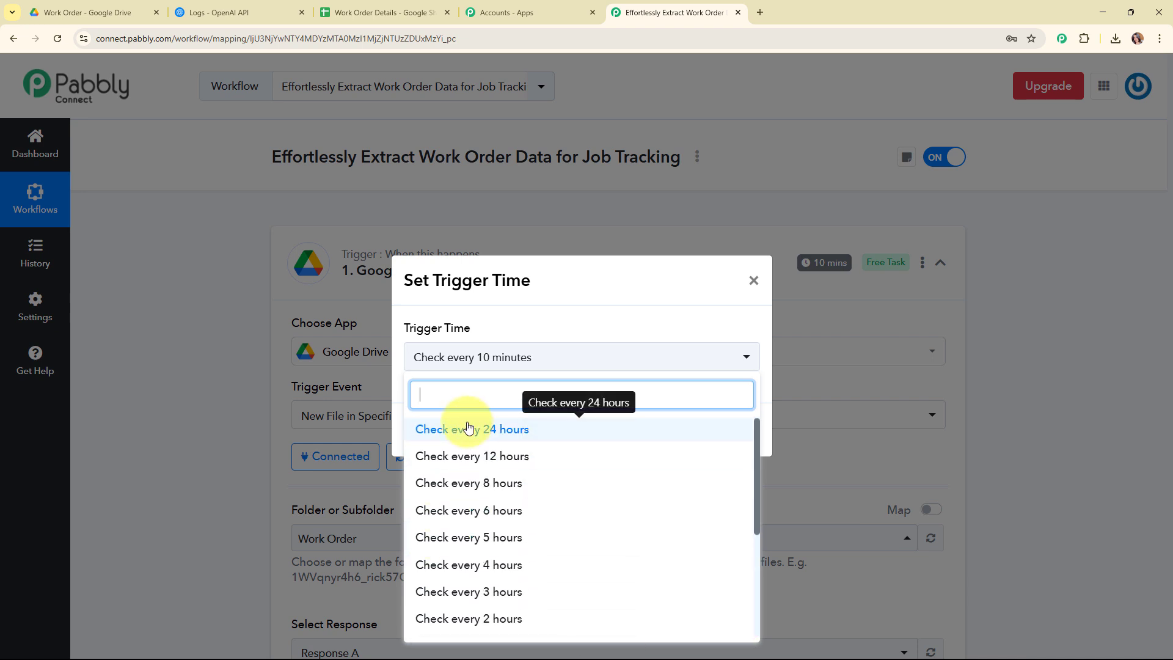
scroll(597, 460, "down", 3)
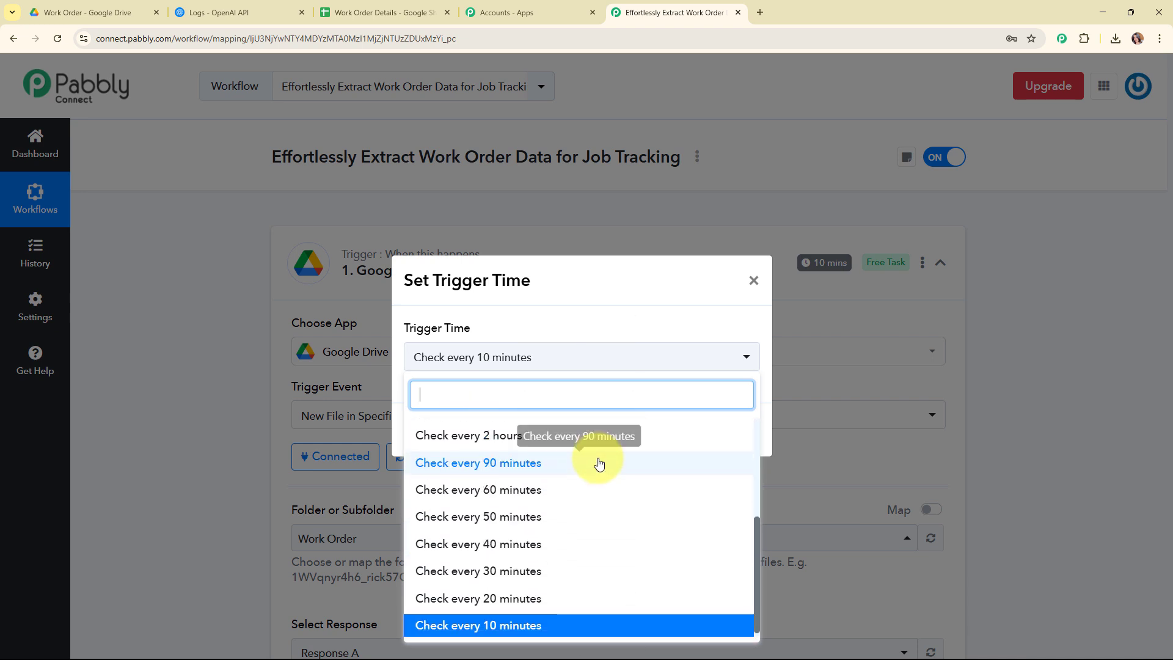
left_click(544, 622)
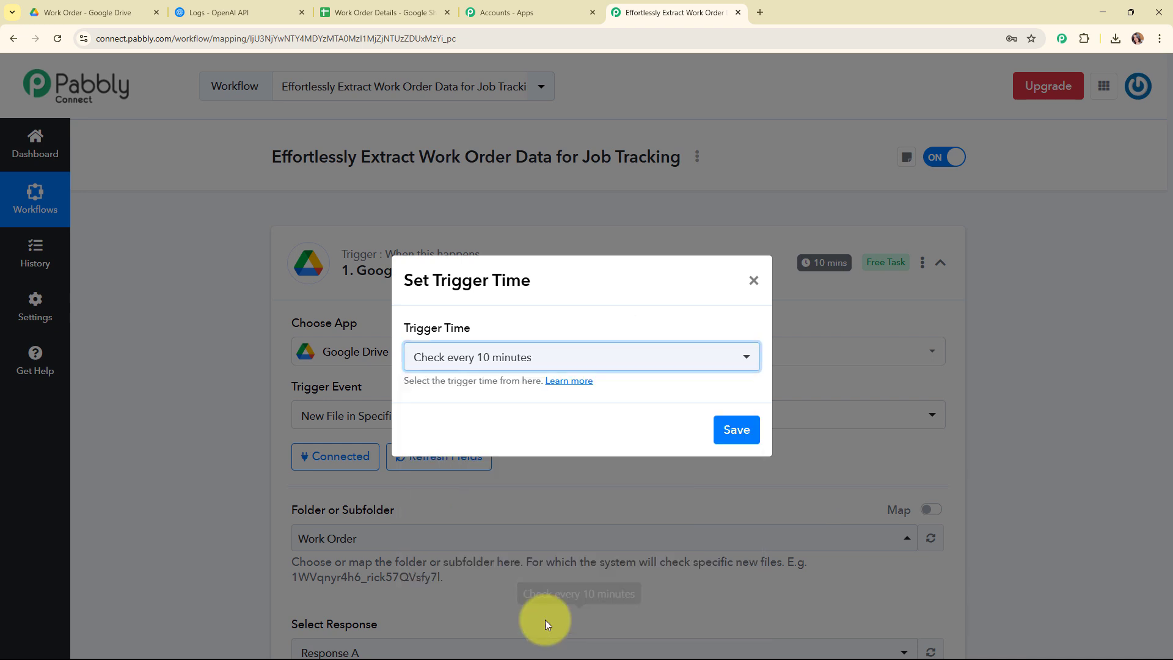
left_click(737, 429)
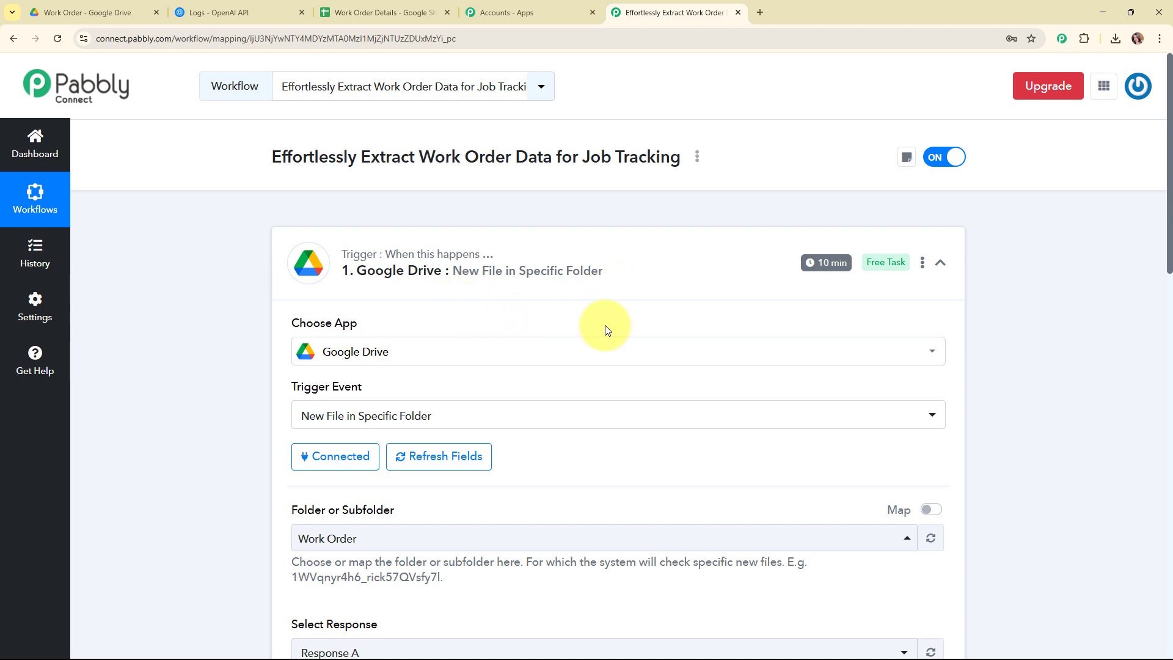
left_click(940, 262)
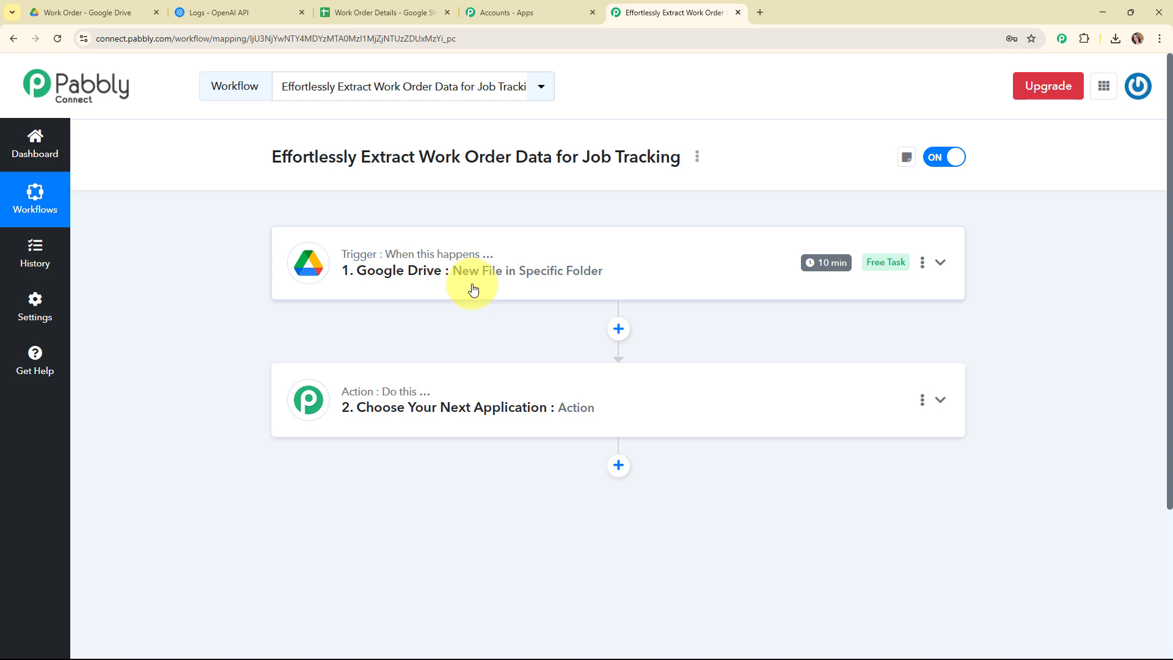
Open the action step and choose OpenAI (ChatGPT, DALL-E, Whisper) as its app
left_click(468, 383)
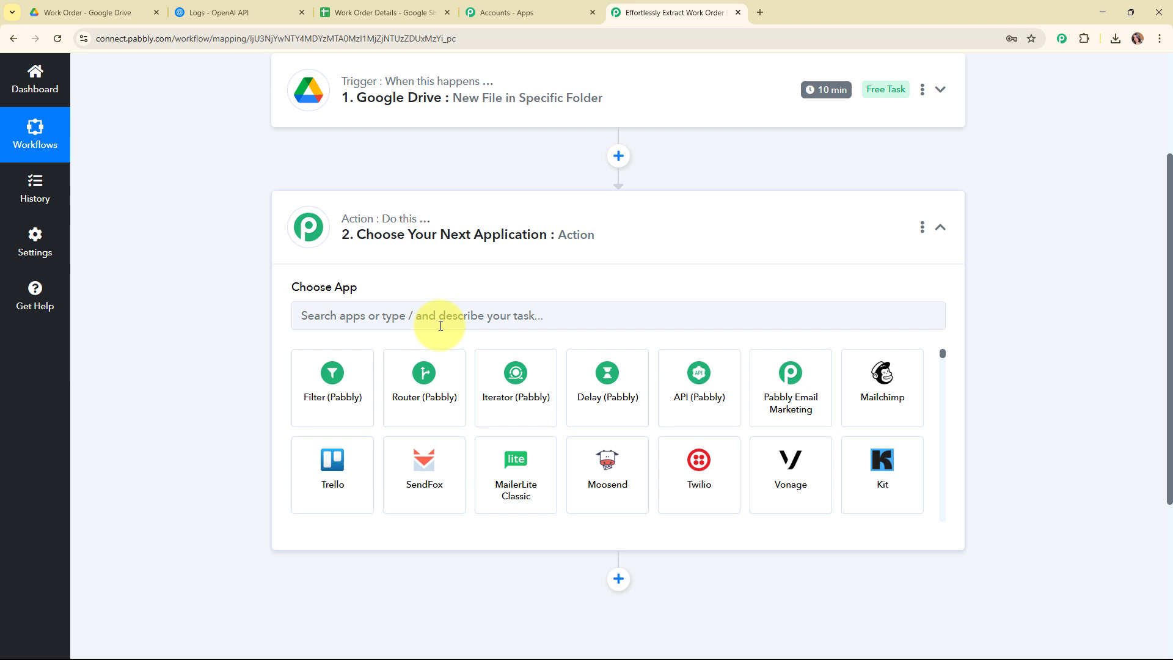
left_click(440, 317)
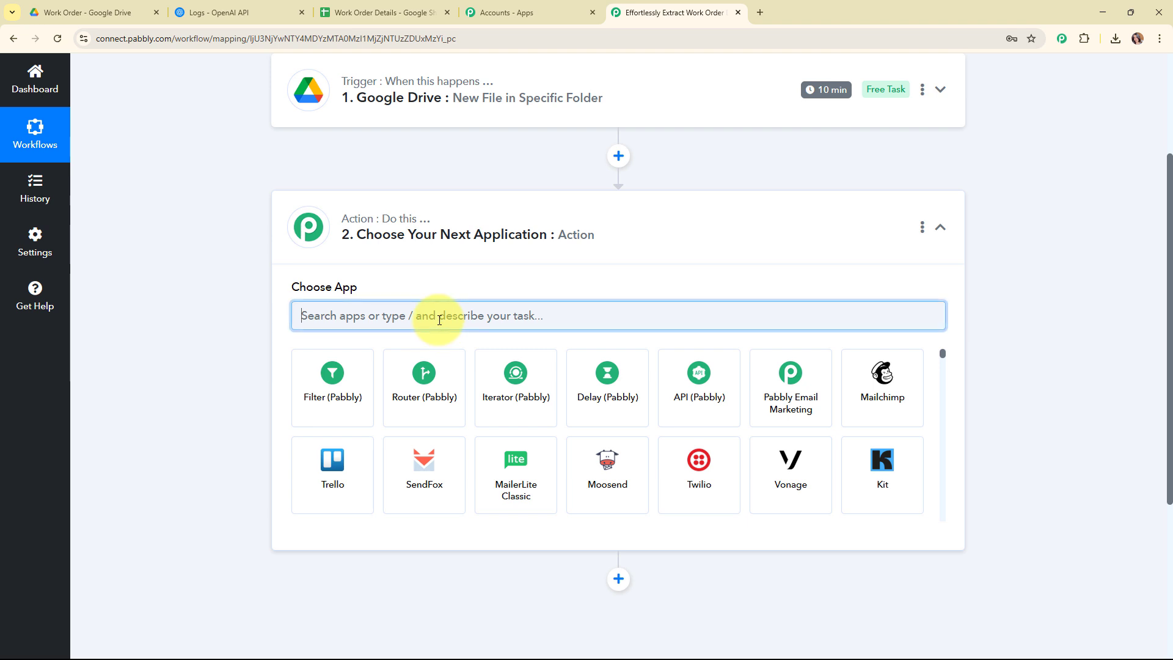
type("op")
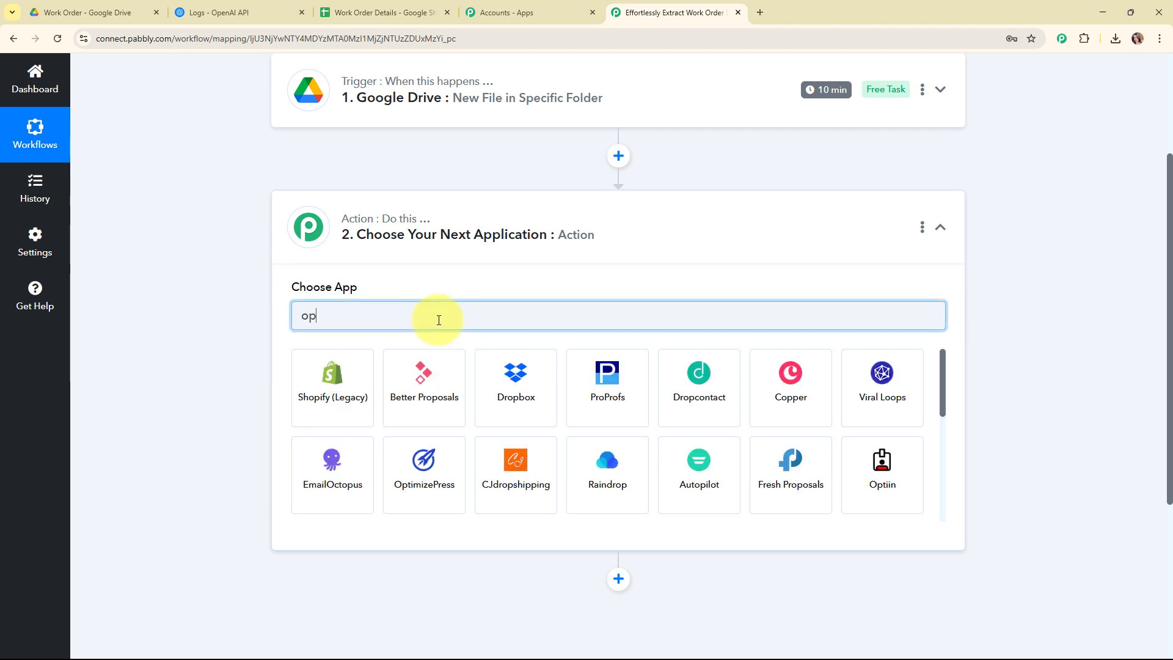
type("e")
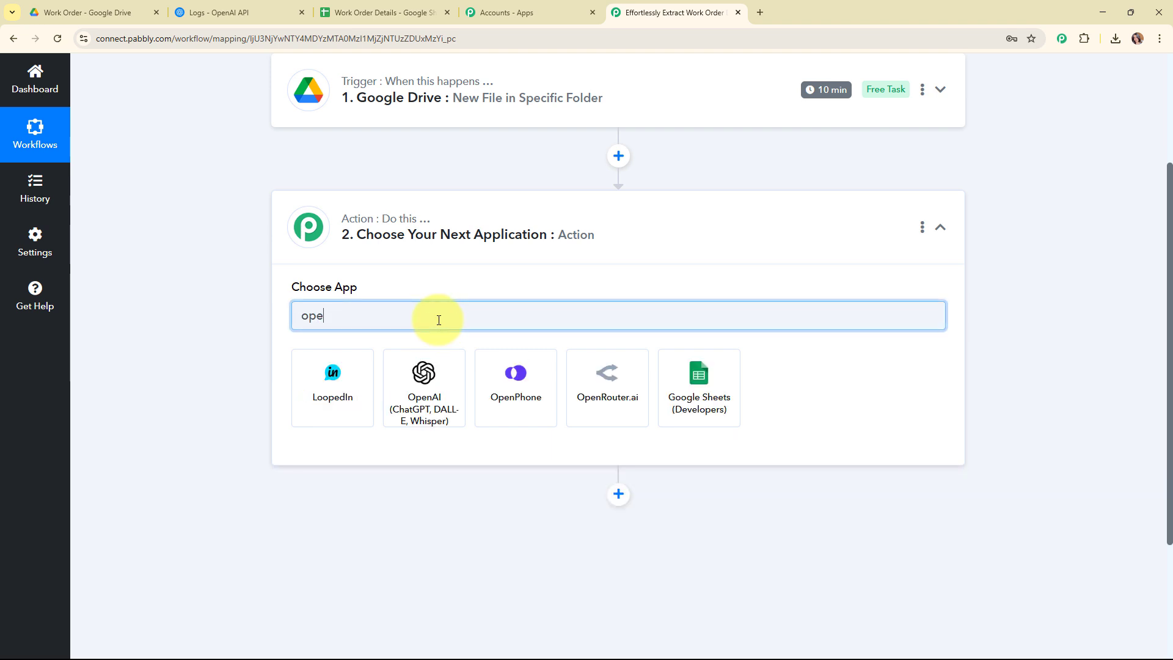
left_click(437, 397)
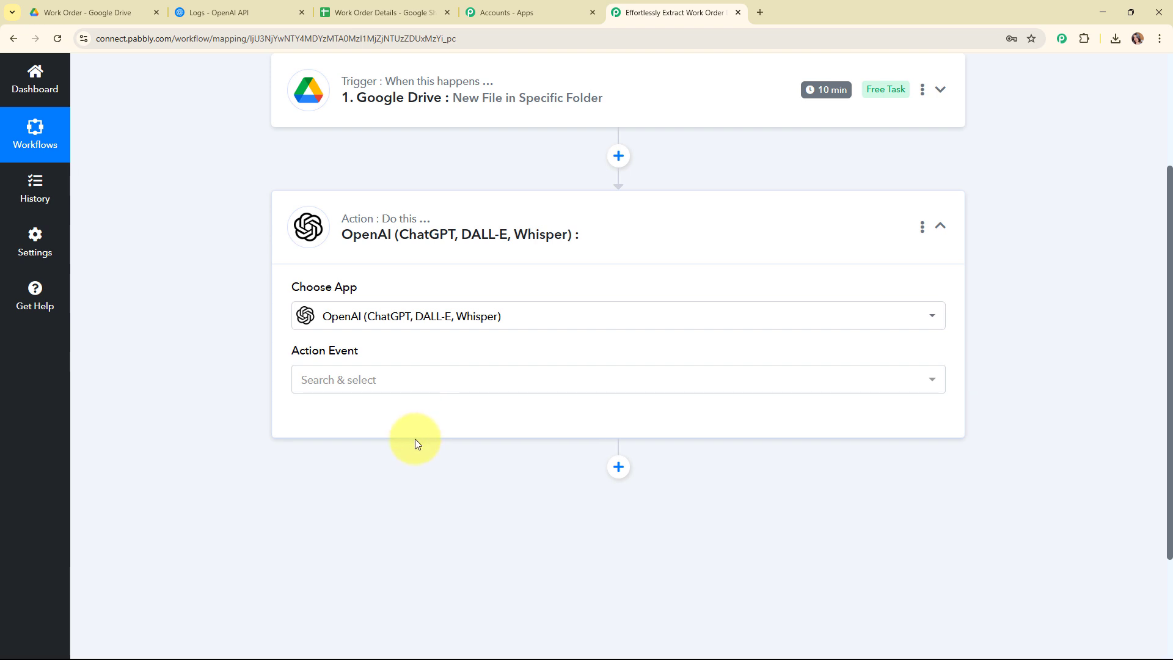
Set the action event to Extract Content from PDF/Image
left_click(376, 379)
scroll(360, 279, "down", 2)
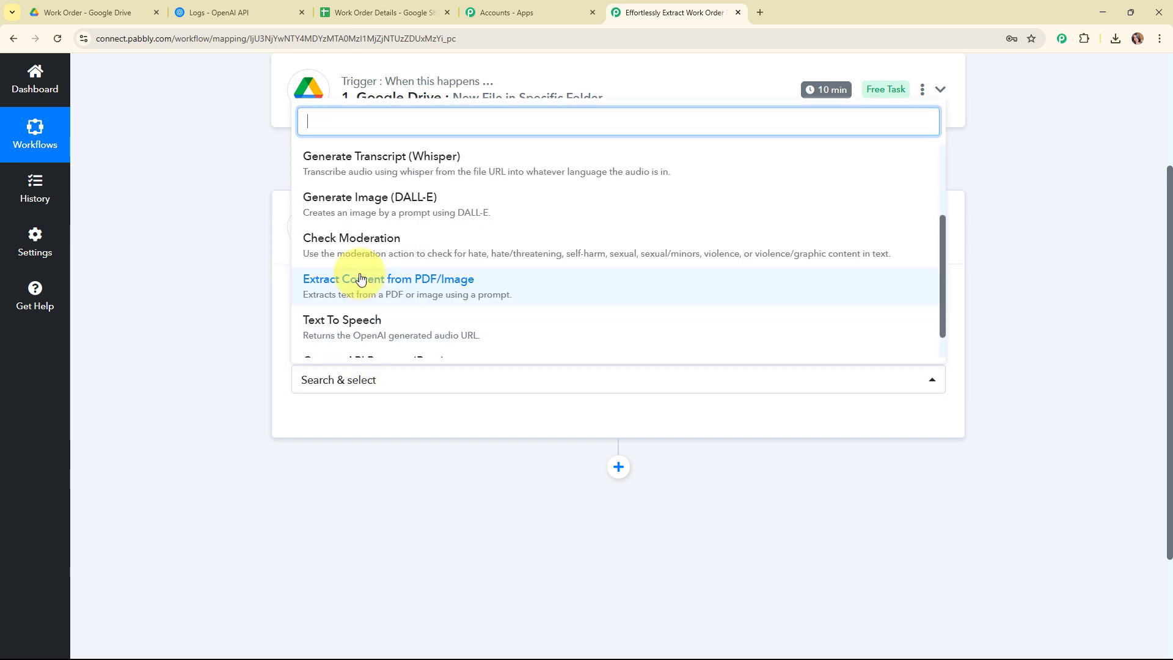
left_click(361, 279)
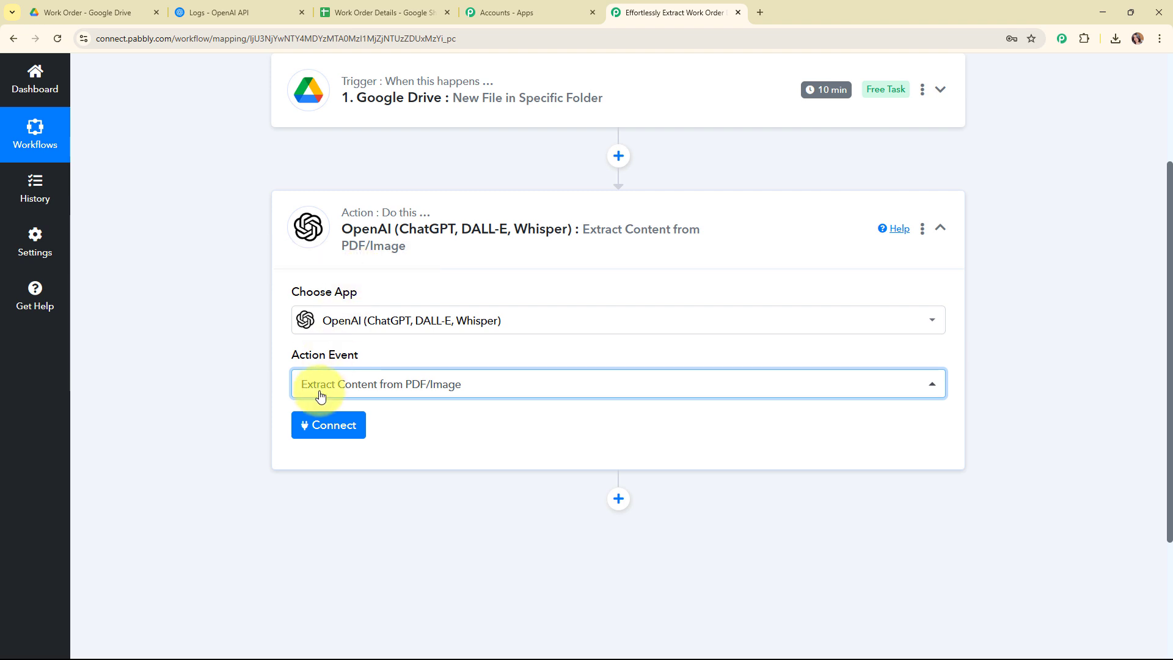
Start connecting the OpenAI account and choose to add a new connection
left_click(320, 426)
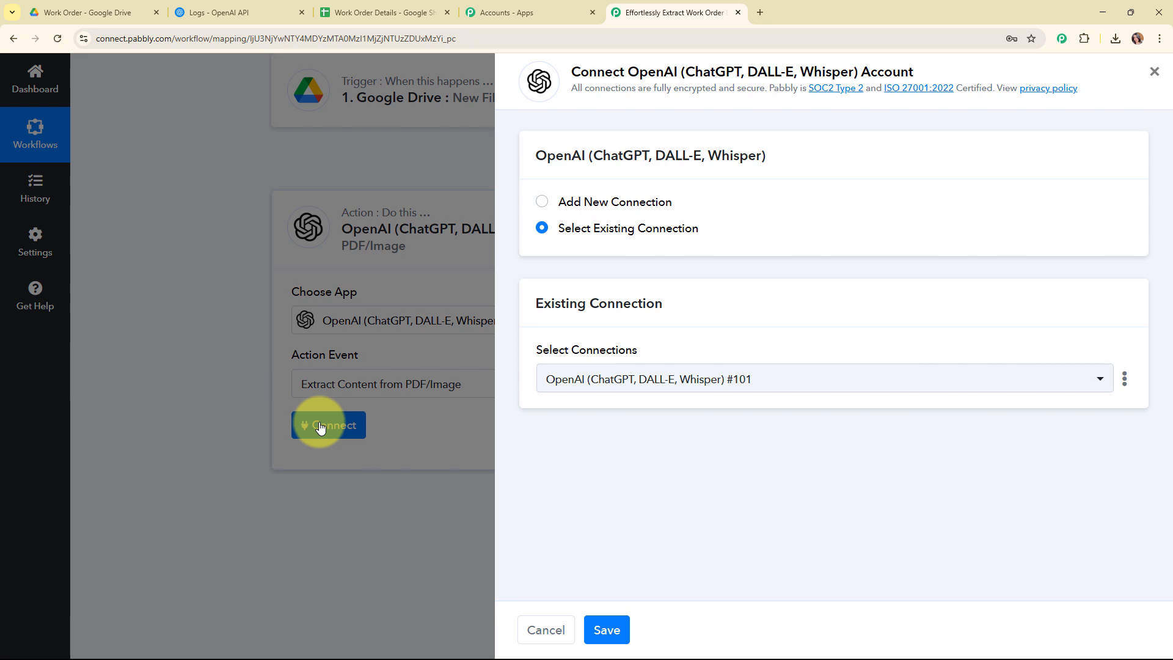
left_click(542, 203)
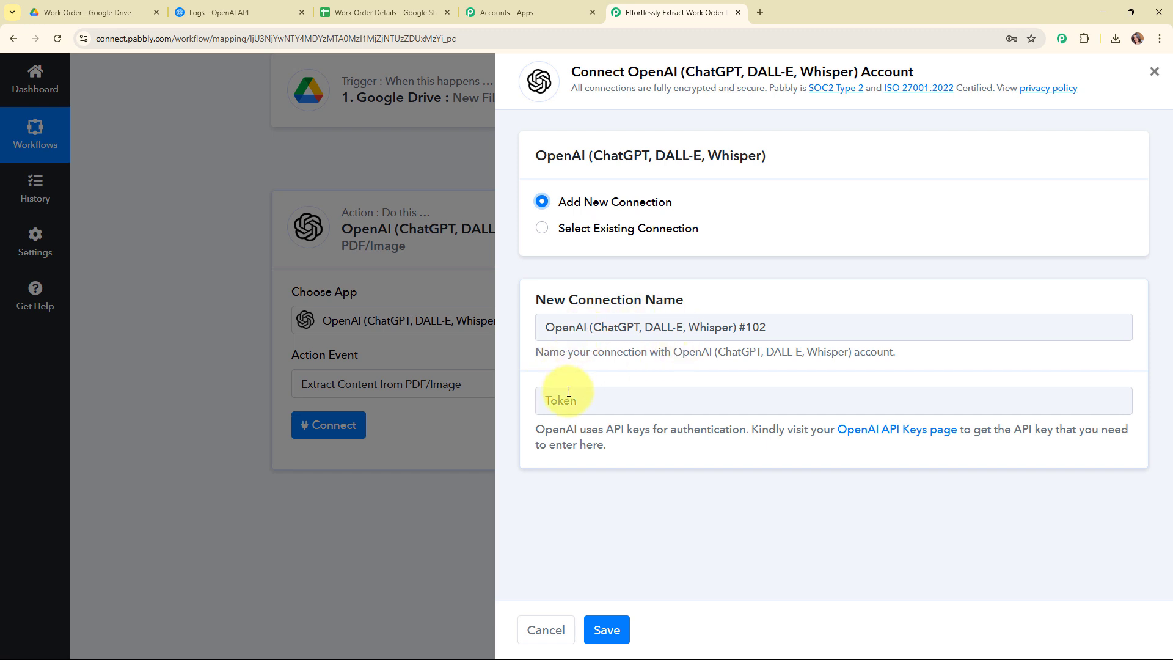
left_click_drag(536, 427, 662, 446)
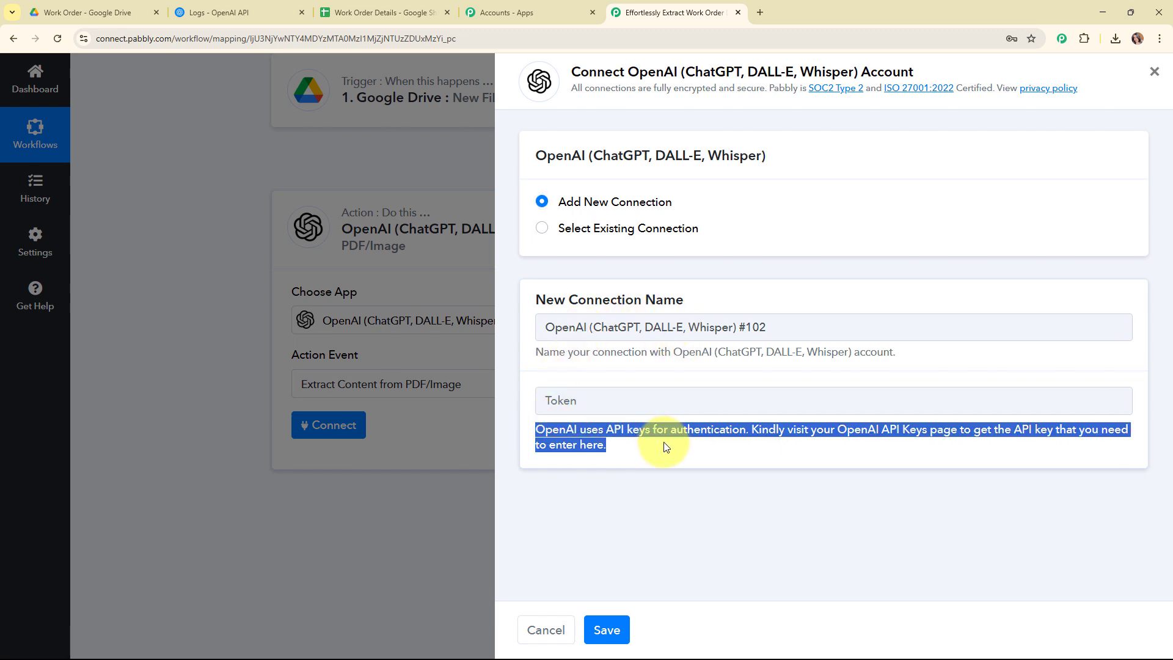
Switch to the OpenAI platform tab and create a new secret key named Work Order in Default project, then copy it
left_click(256, 11)
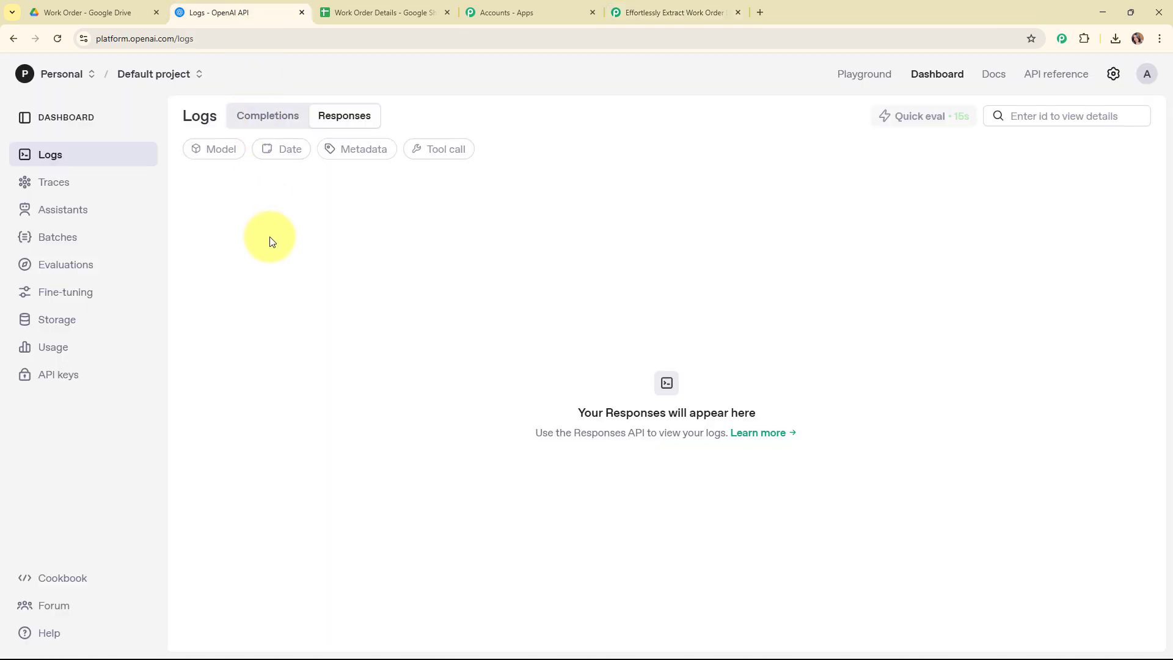
left_click(24, 388)
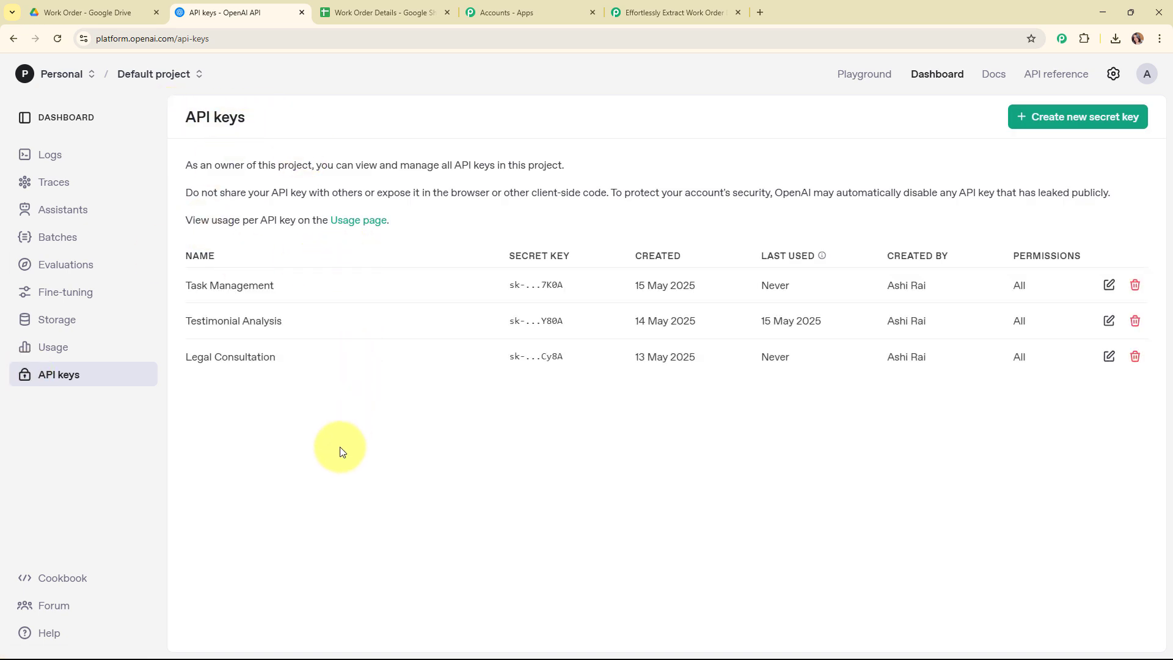
left_click(1074, 127)
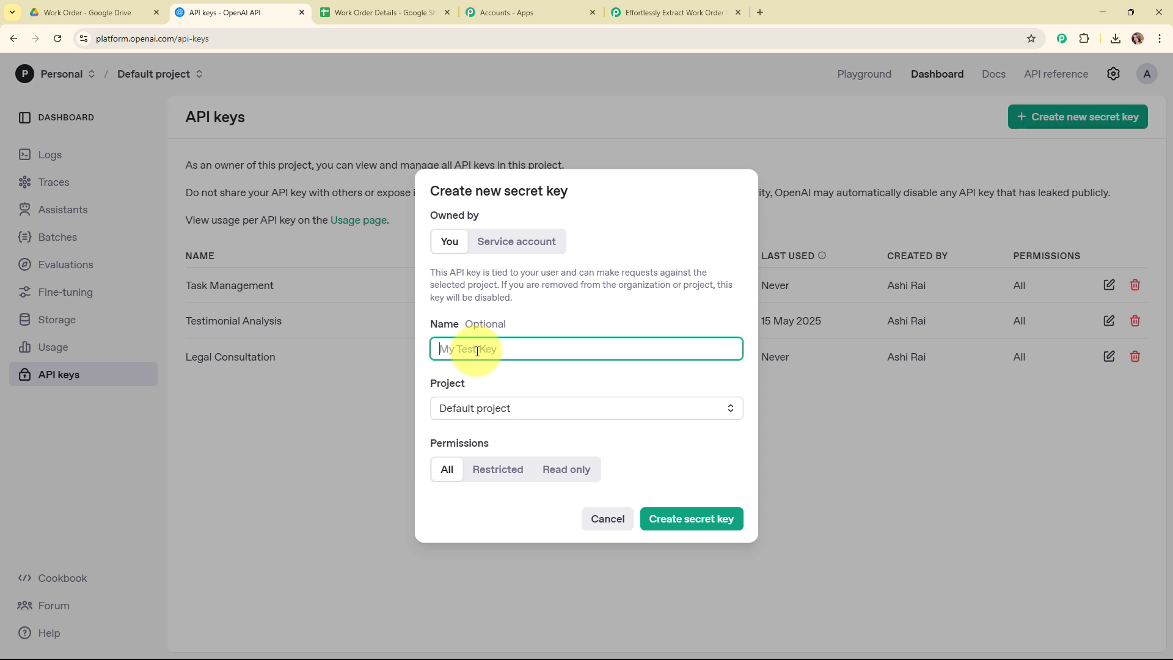
type("Work Order")
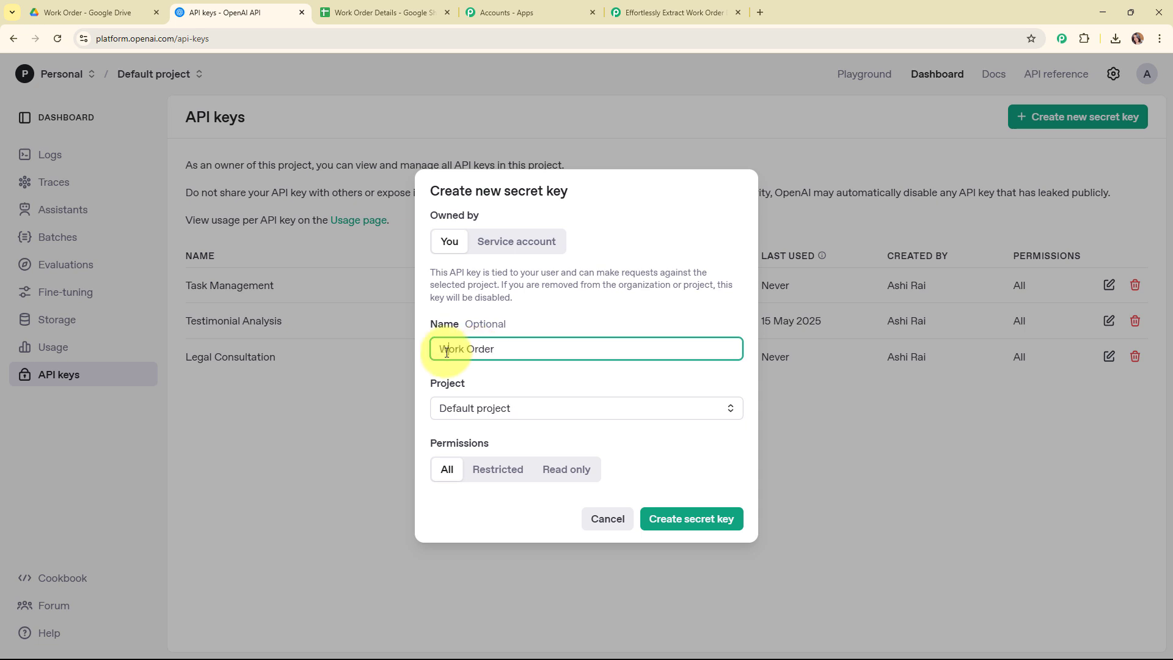
left_click(526, 403)
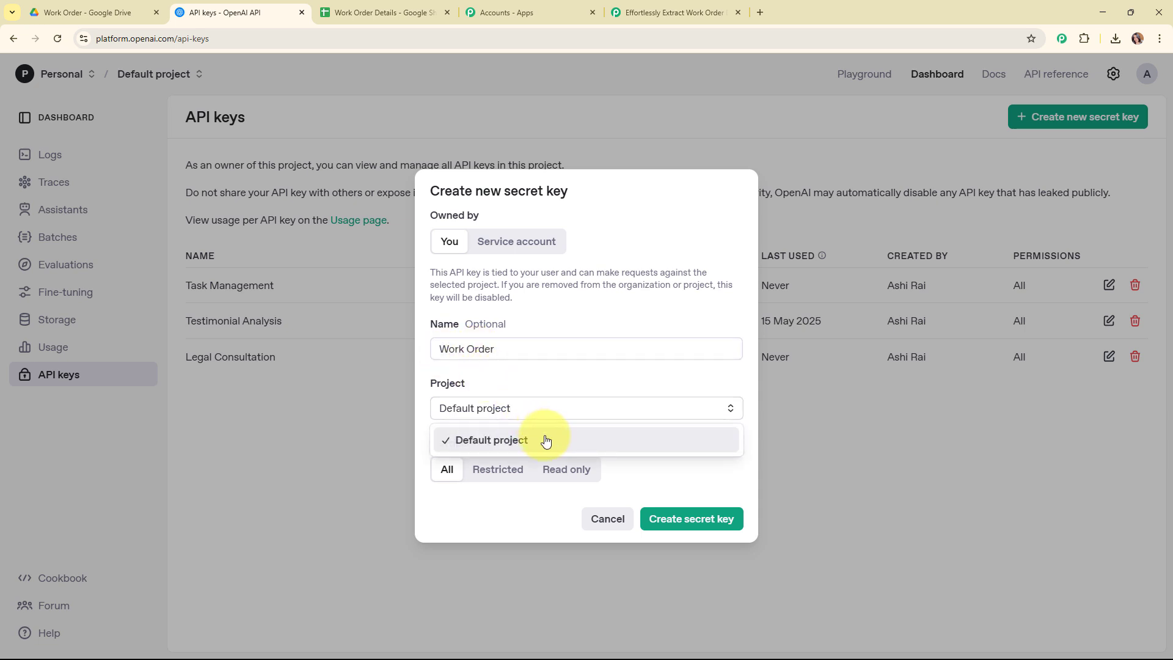
left_click(542, 439)
left_click(695, 525)
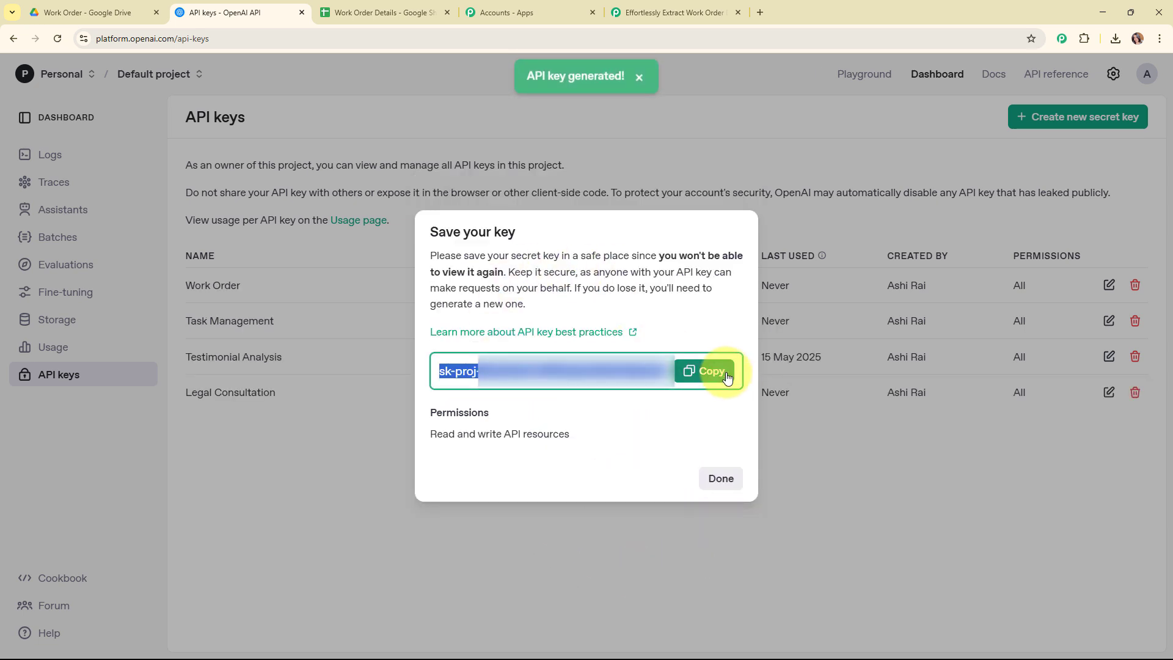
left_click(727, 377)
left_click(724, 479)
Return to the workflow tab, paste the API key into the Token field and save the connection
left_click(675, 11)
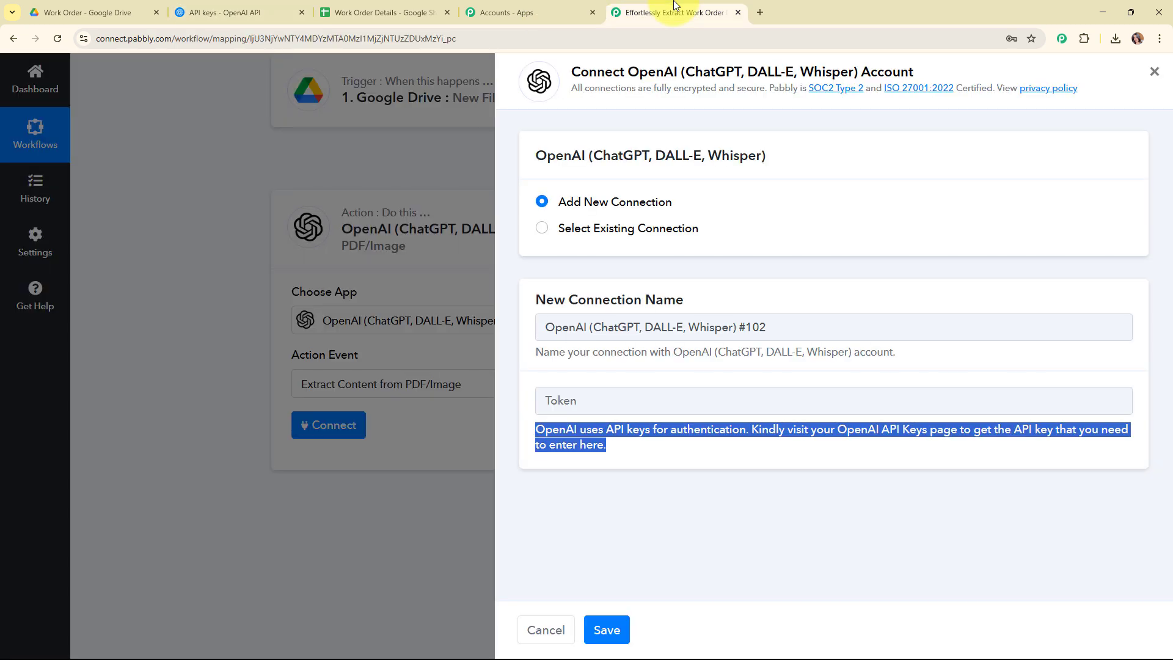
right_click(577, 399)
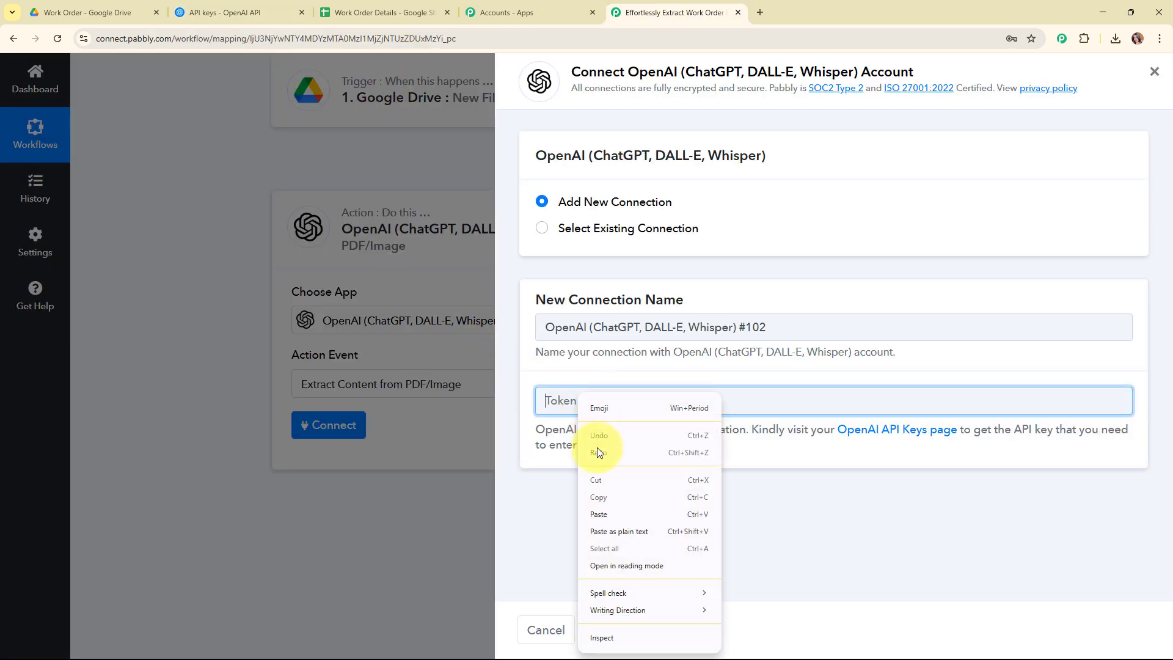
left_click(613, 515)
left_click(611, 512)
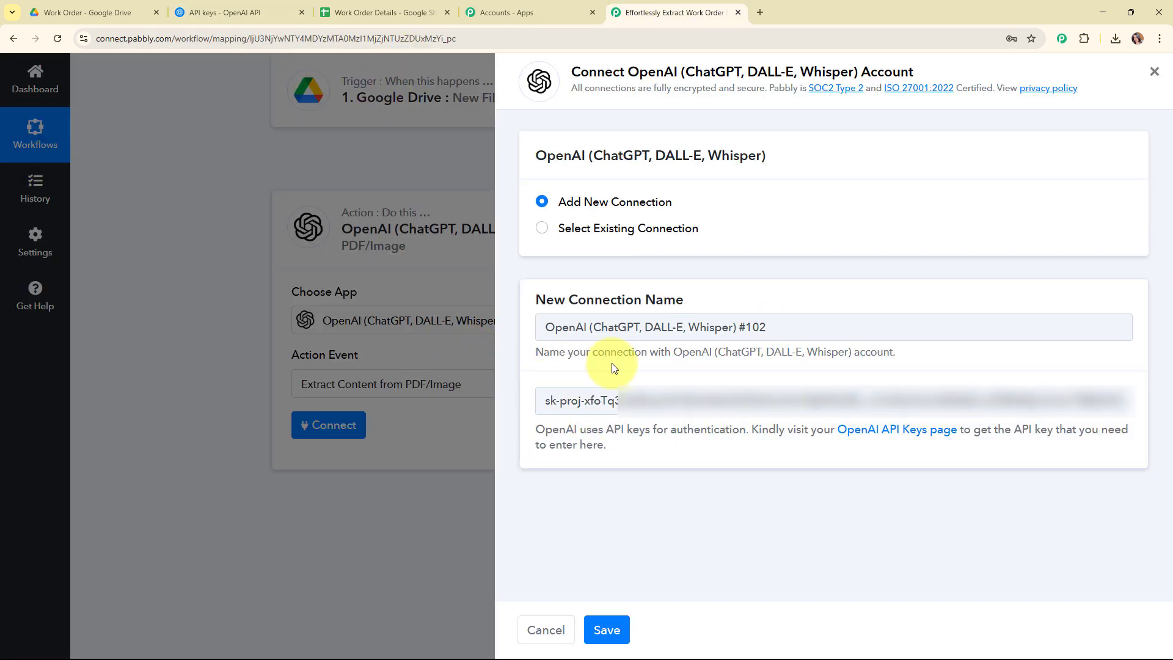
left_click(618, 622)
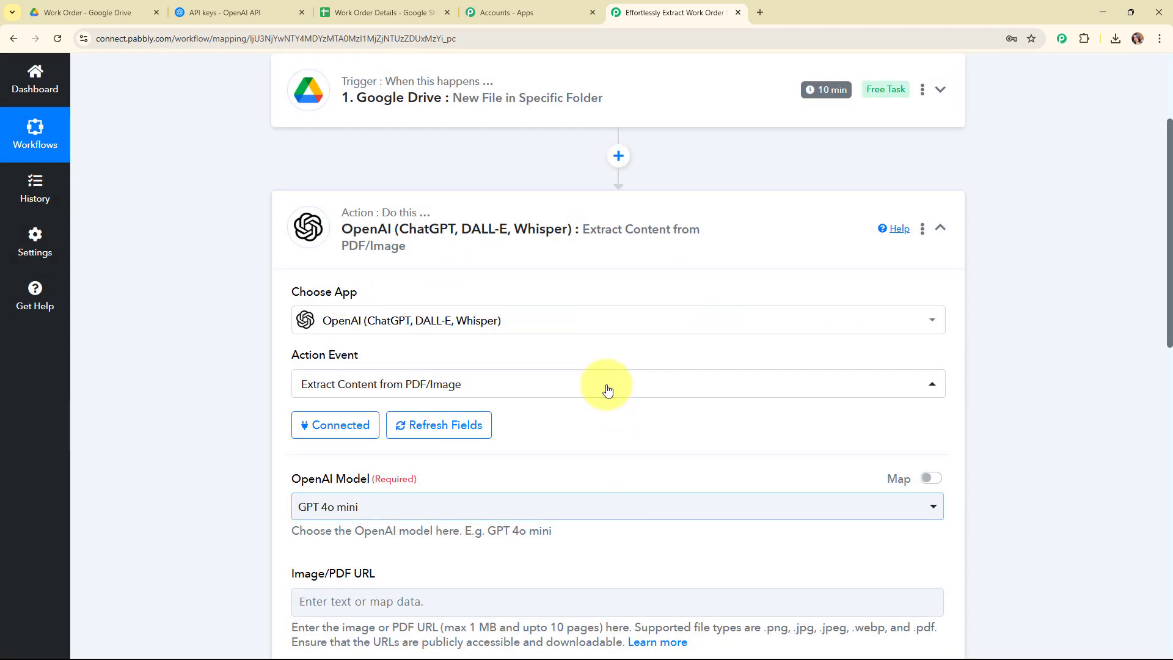
Select GPT 4o mini as the OpenAI model
scroll(599, 428, "down", 4)
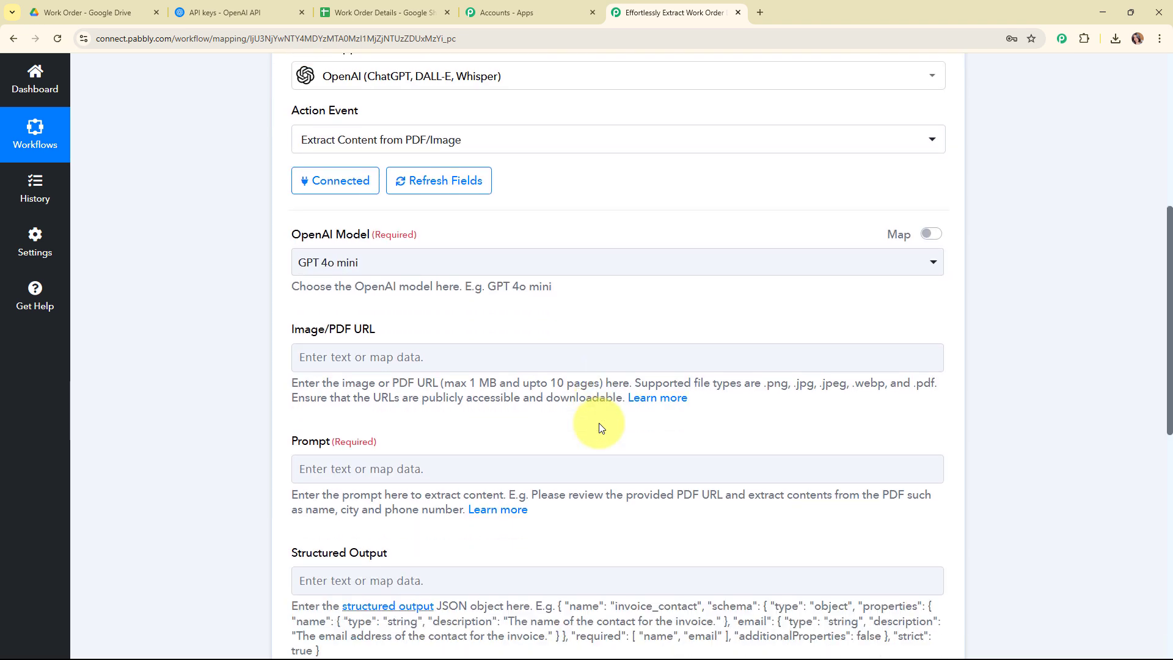
left_click_drag(289, 234, 500, 254)
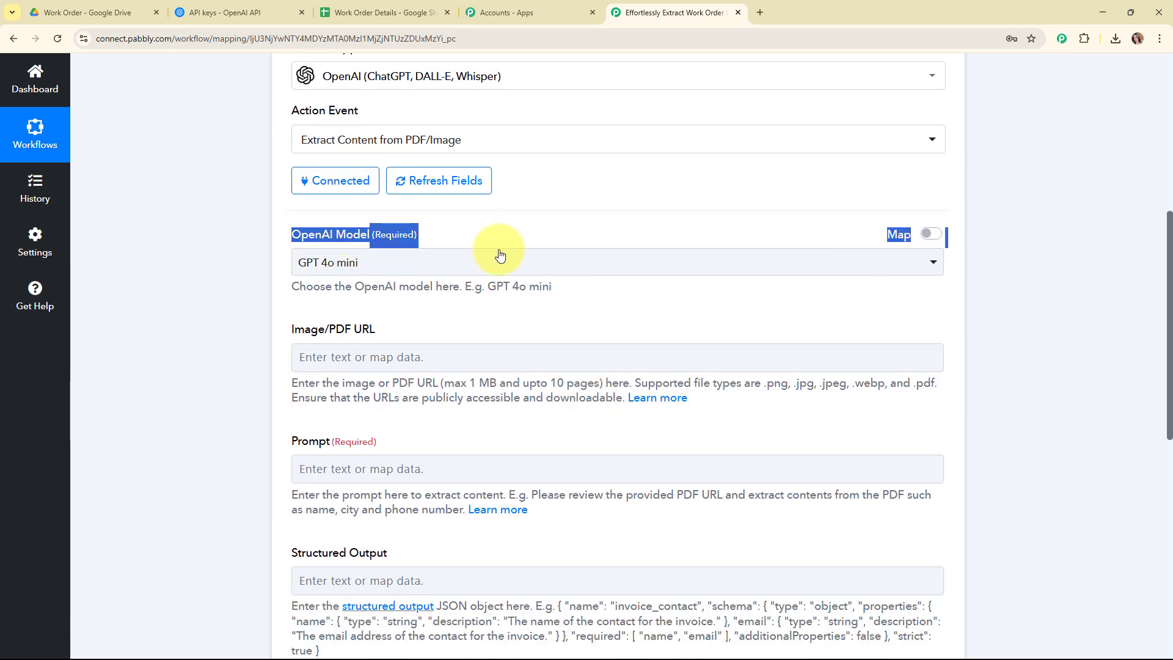
left_click(533, 323)
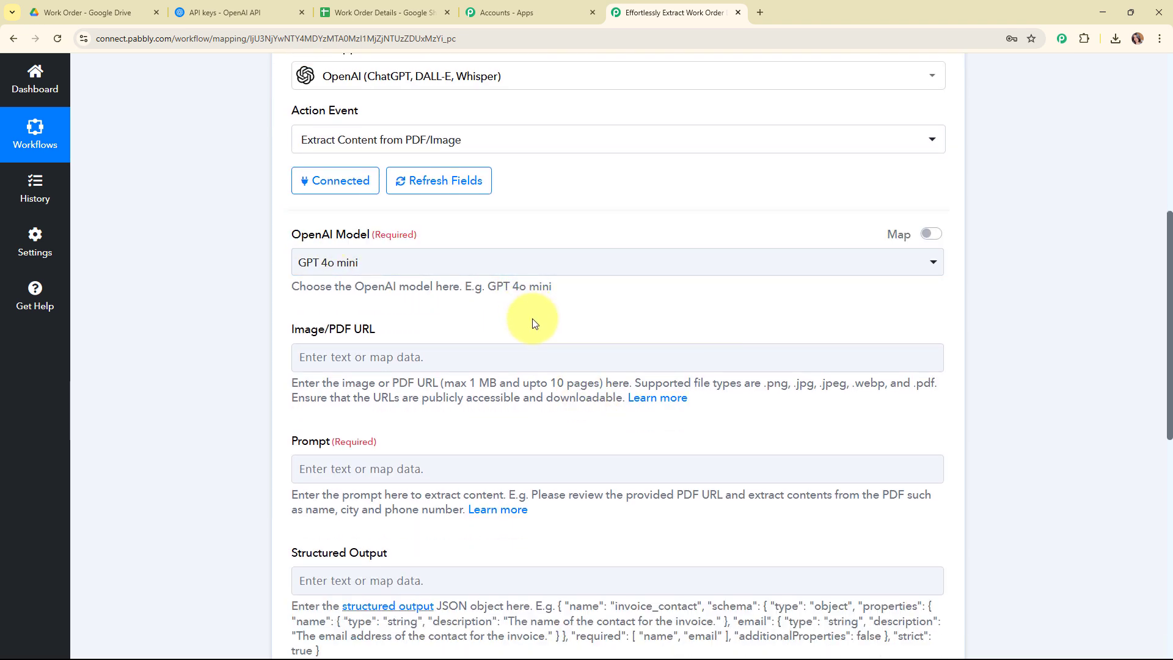
left_click(520, 267)
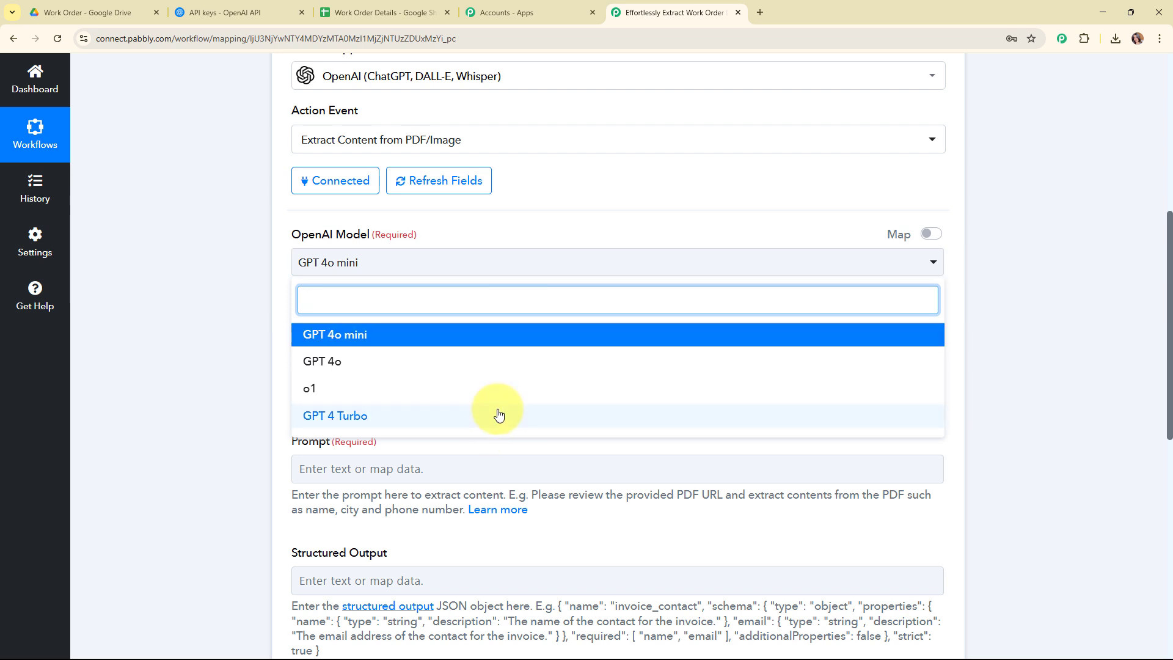
left_click(467, 335)
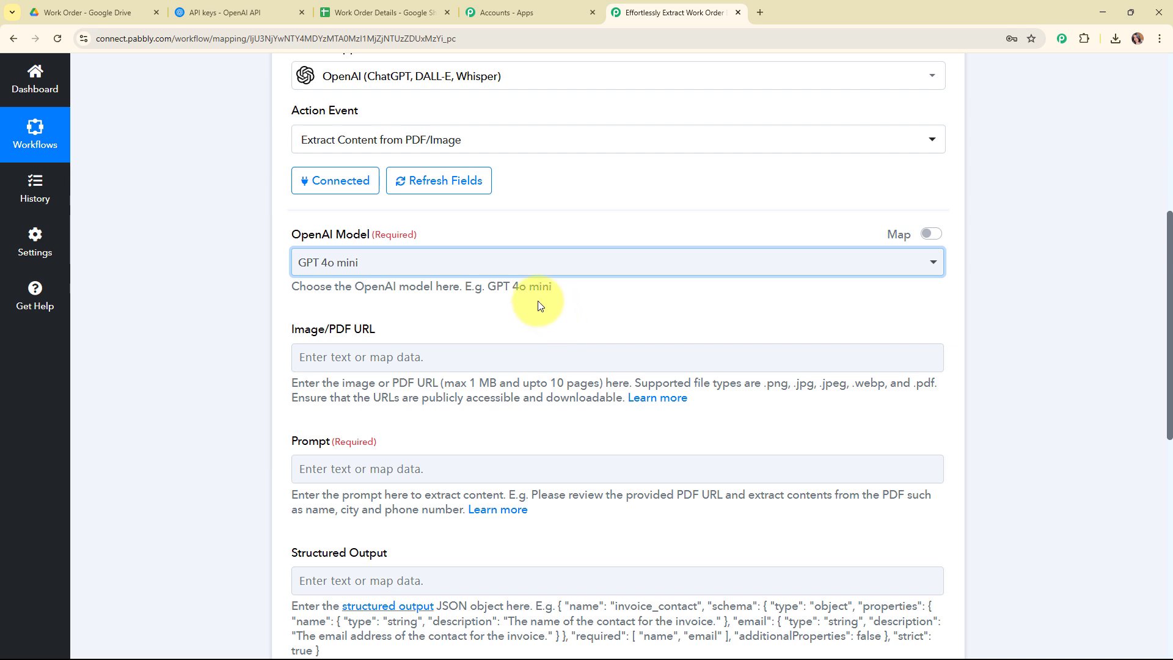
Map the Google Drive trigger's WebContentLink into the Image/PDF URL field
scroll(526, 292, "down", 1)
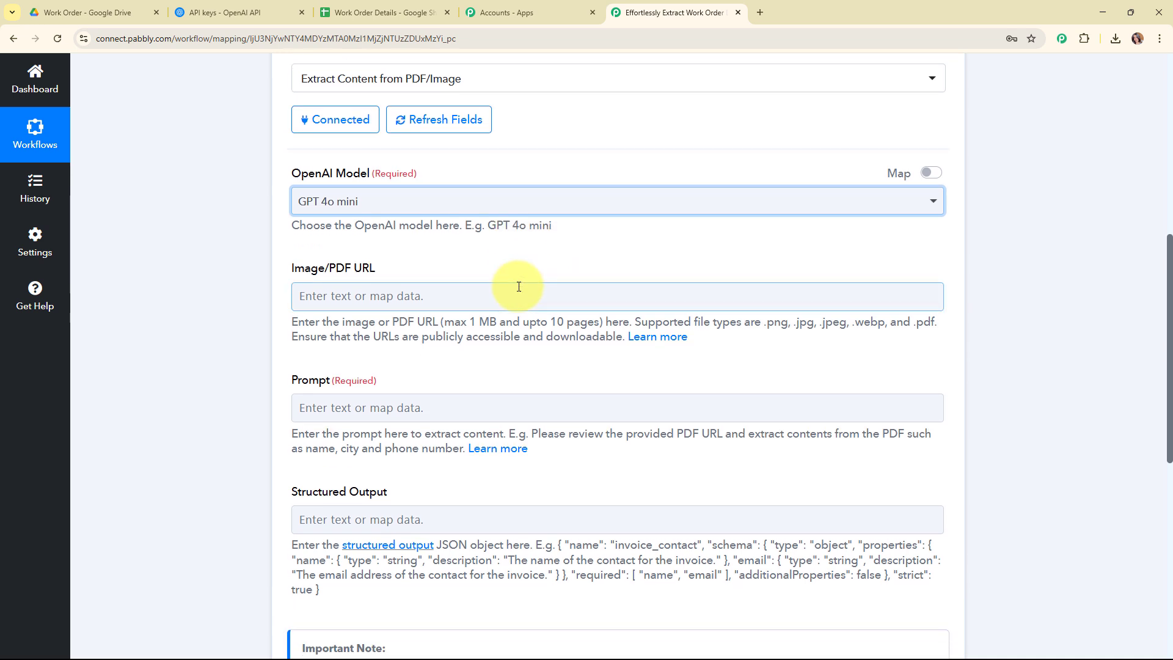
scroll(519, 286, "down", 1)
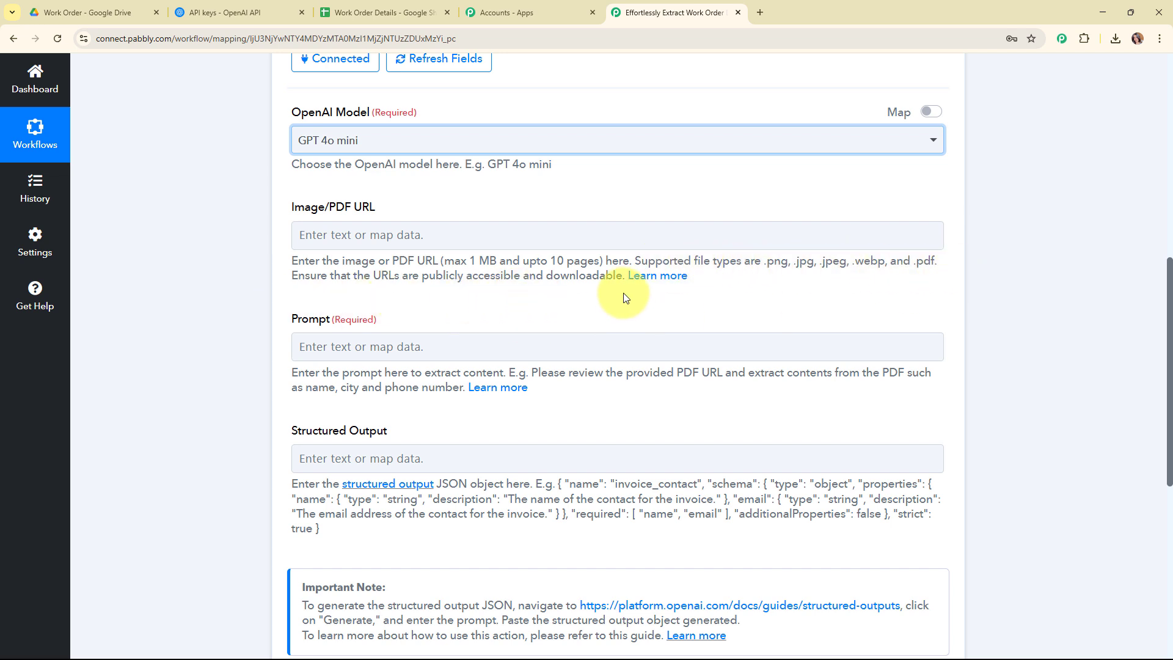
left_click(314, 233)
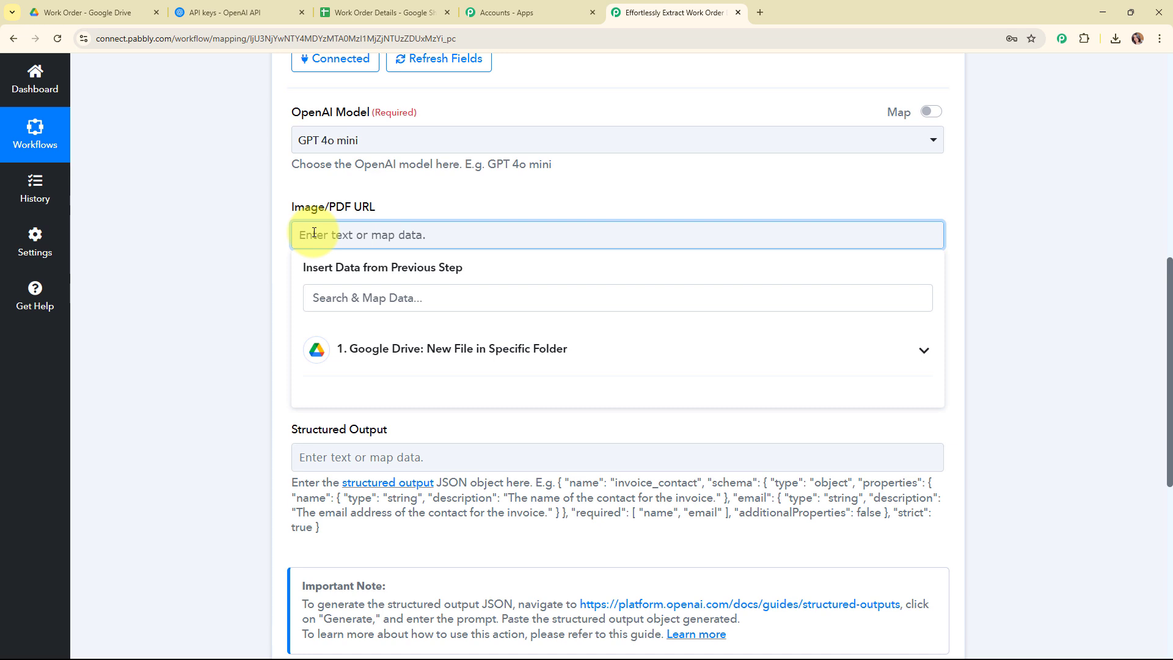
left_click(496, 349)
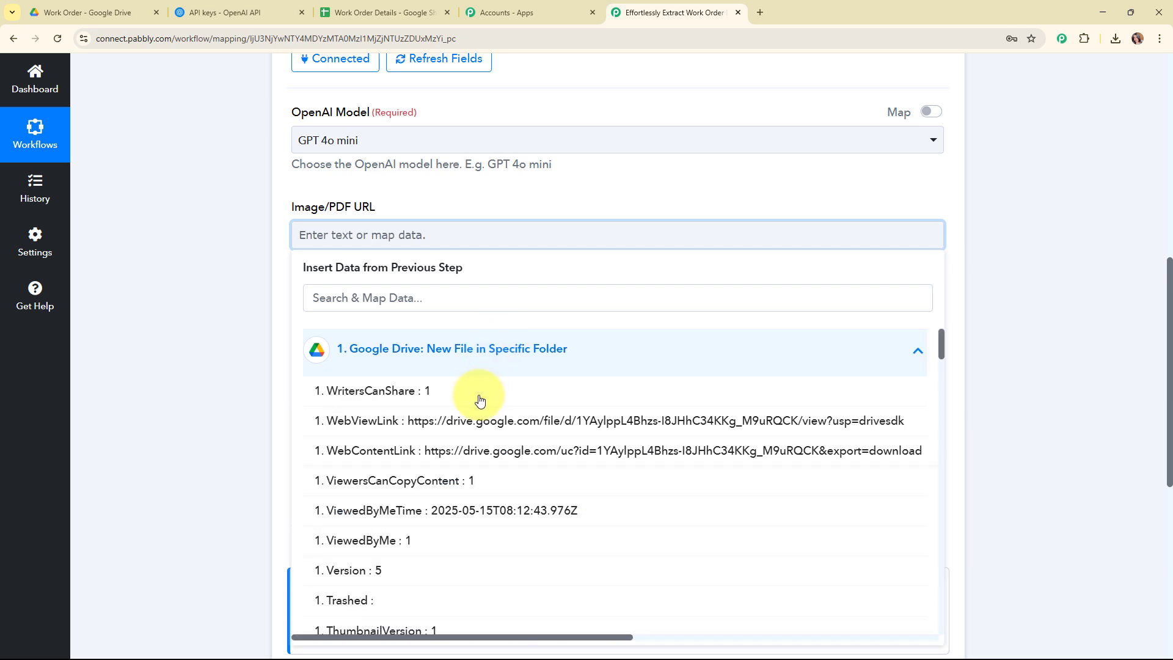
left_click(479, 451)
left_click(225, 267)
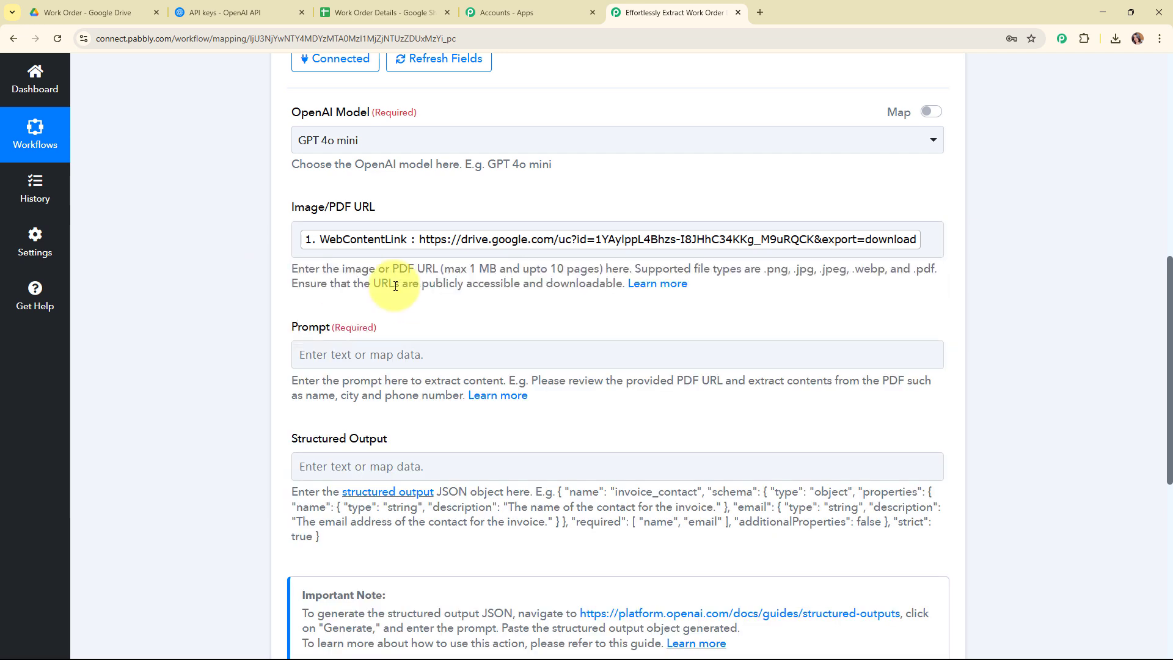
Enter the prompt "I want to extract work order number, Client Name, Product/Service and Total Cost"
scroll(494, 314, "down", 2)
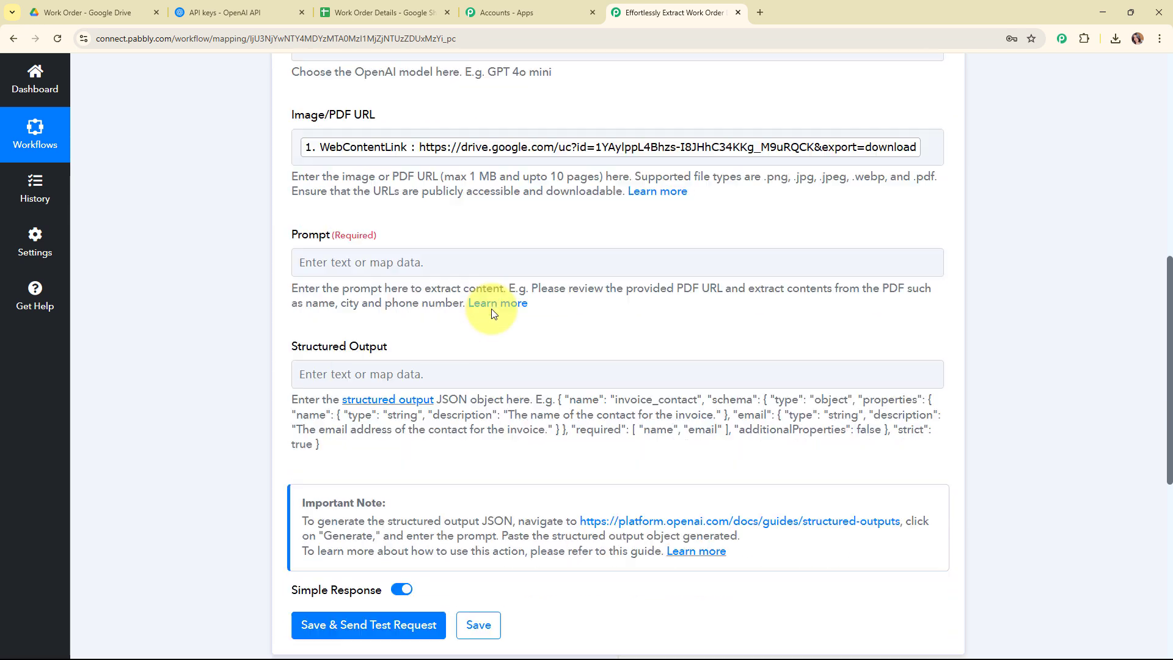
left_click(308, 238)
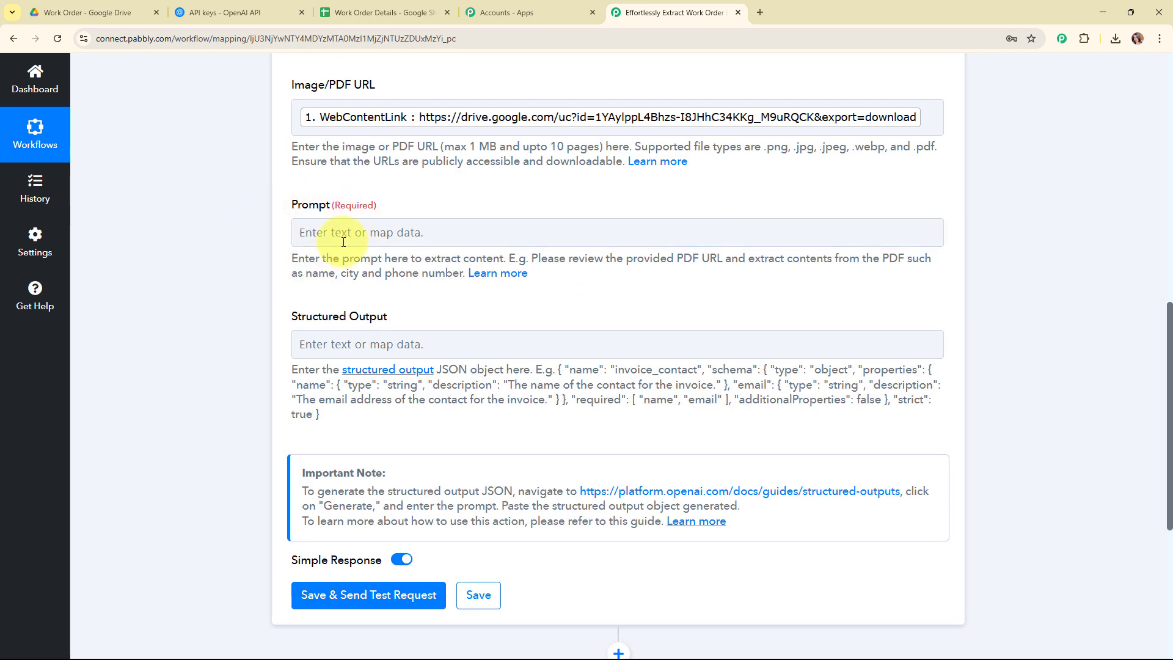
left_click(308, 231)
type("I")
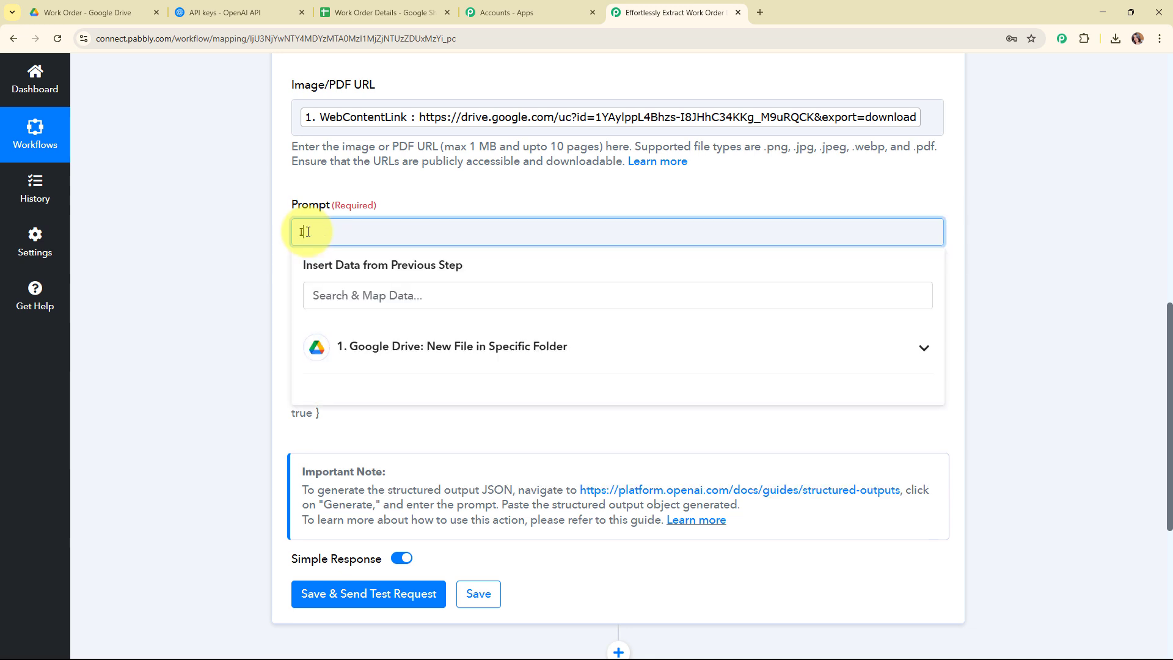
type(" want to extract work order number, C")
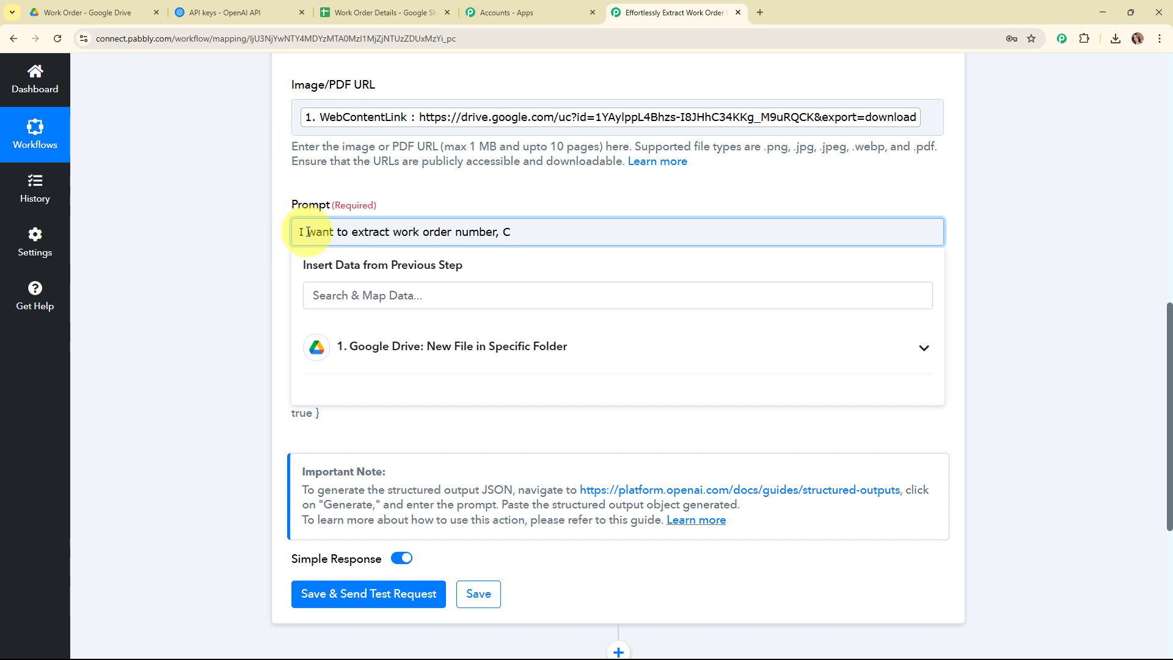
type("lient Name, Product/Servic")
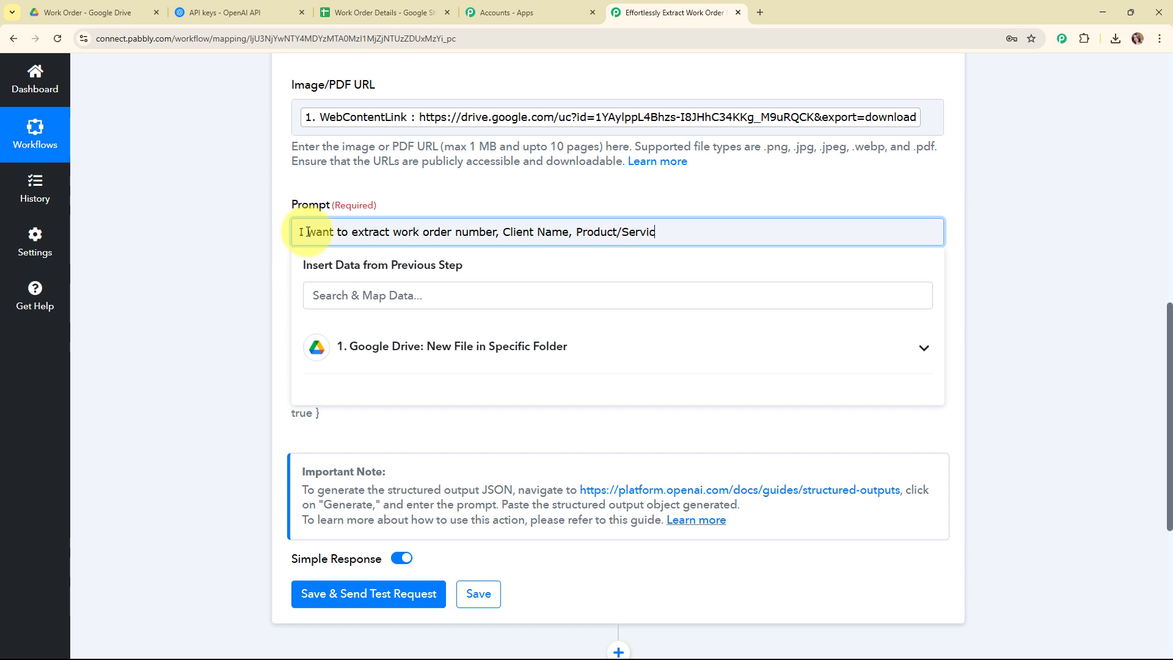
type("e and Total Cost")
left_click(234, 222)
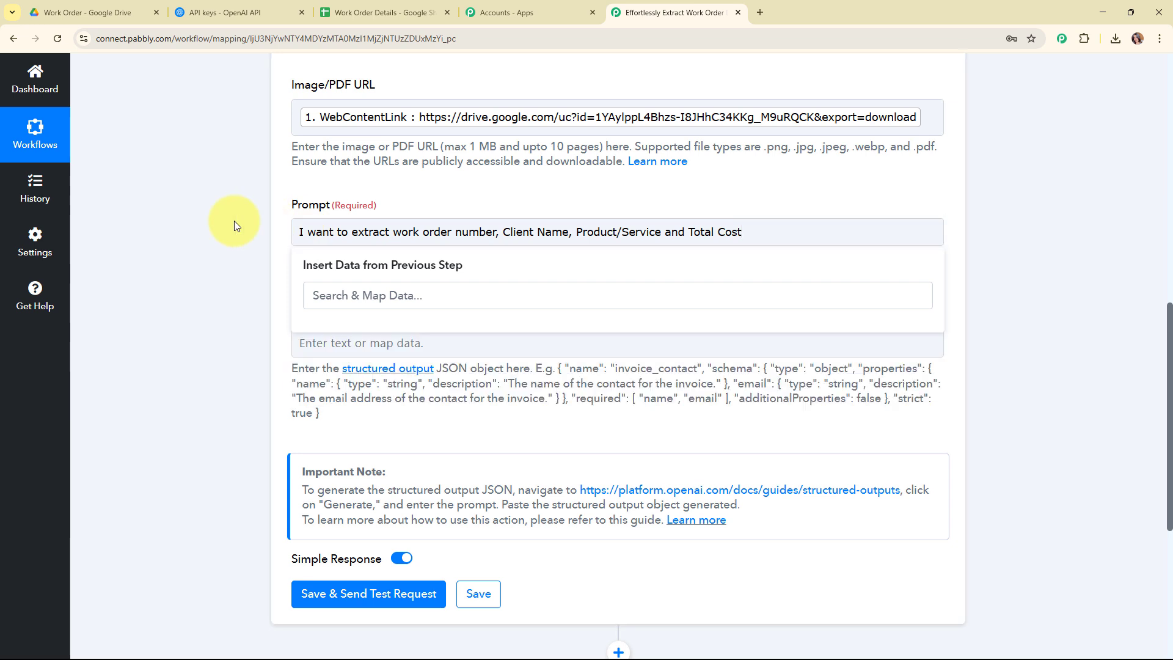
left_click_drag(284, 314, 409, 311)
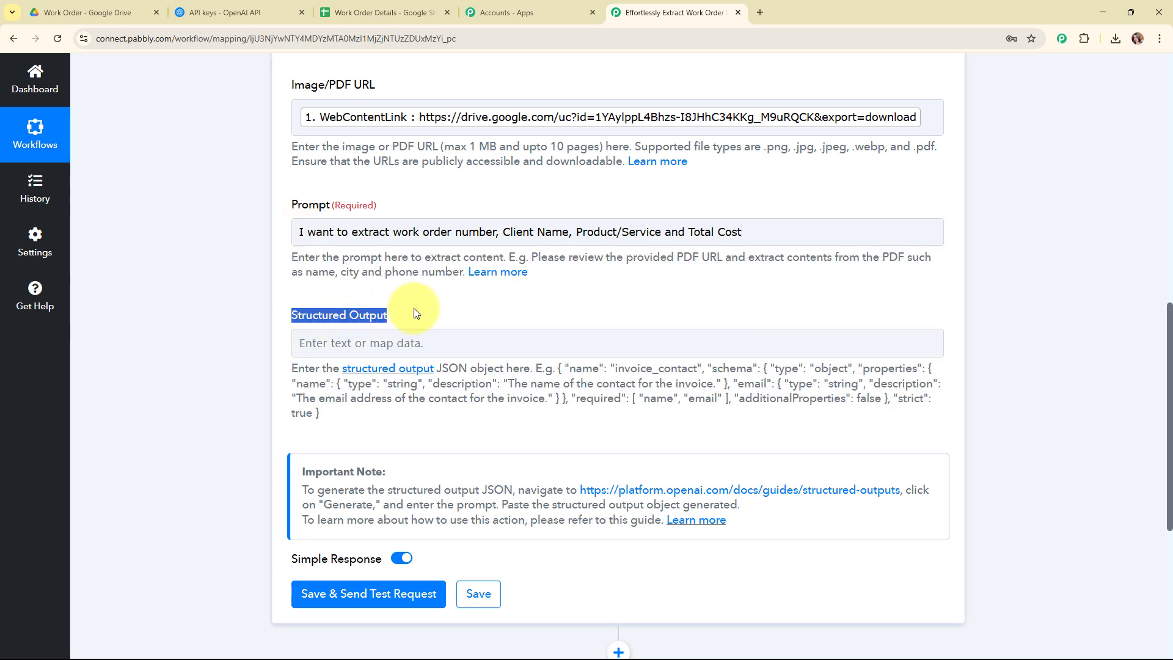
left_click(436, 298)
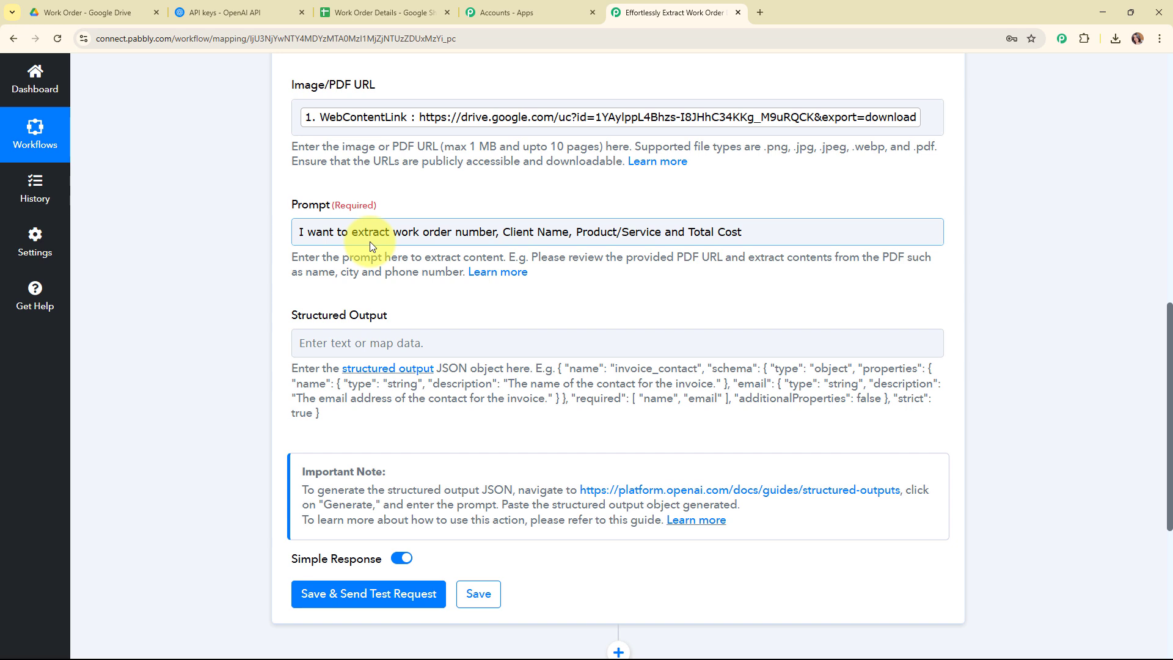
left_click_drag(398, 231, 764, 232)
left_click(236, 242)
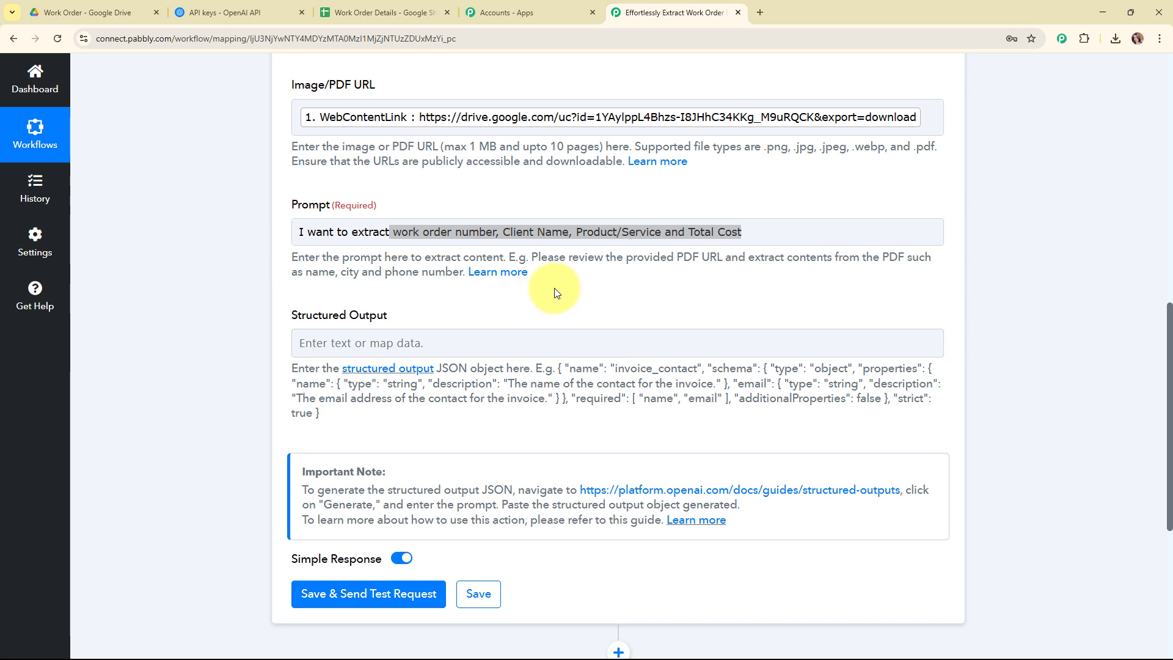
scroll(555, 288, "down", 1)
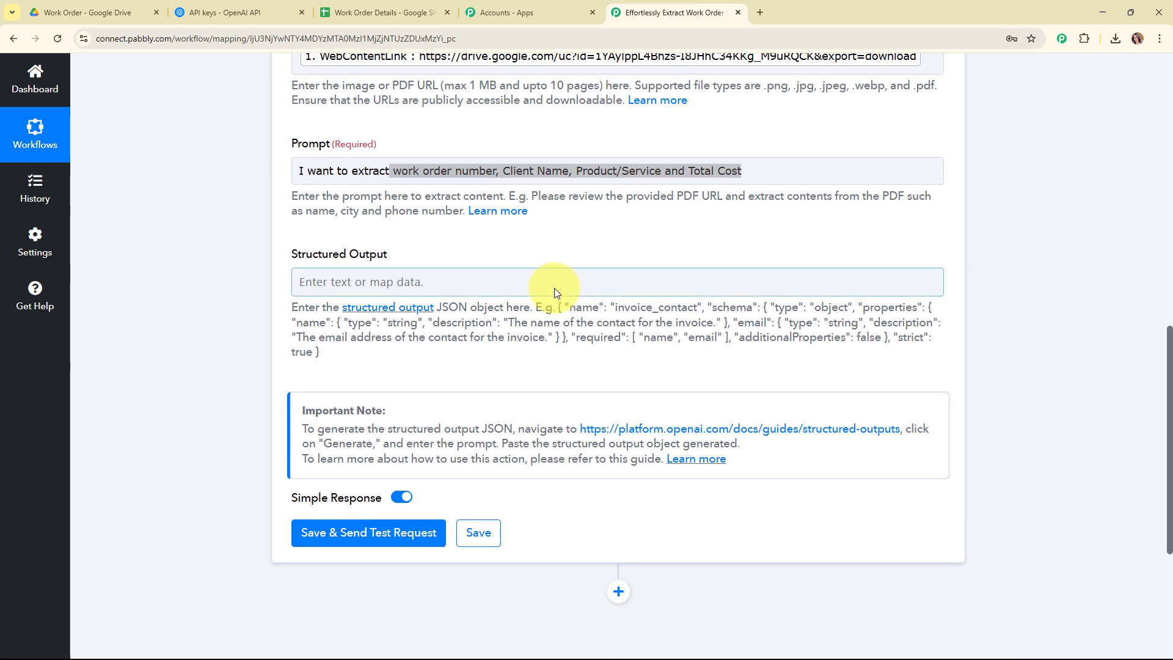
Switch to Notepad, assemble field descriptions for Work Order Number, Schedule Date, Product/Service, Total Cost and Recipient Name, and copy them
key("alt+Tab")
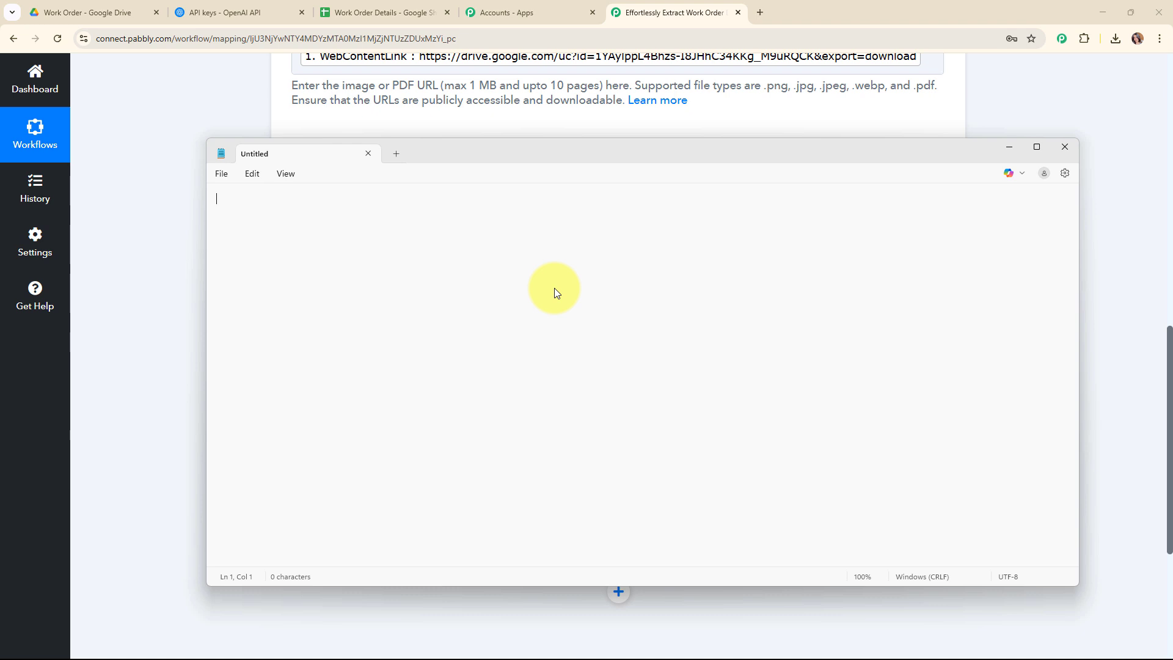
type("Work Order Number Type: Text The unique identification number assigned to the work order, as stated in the document.")
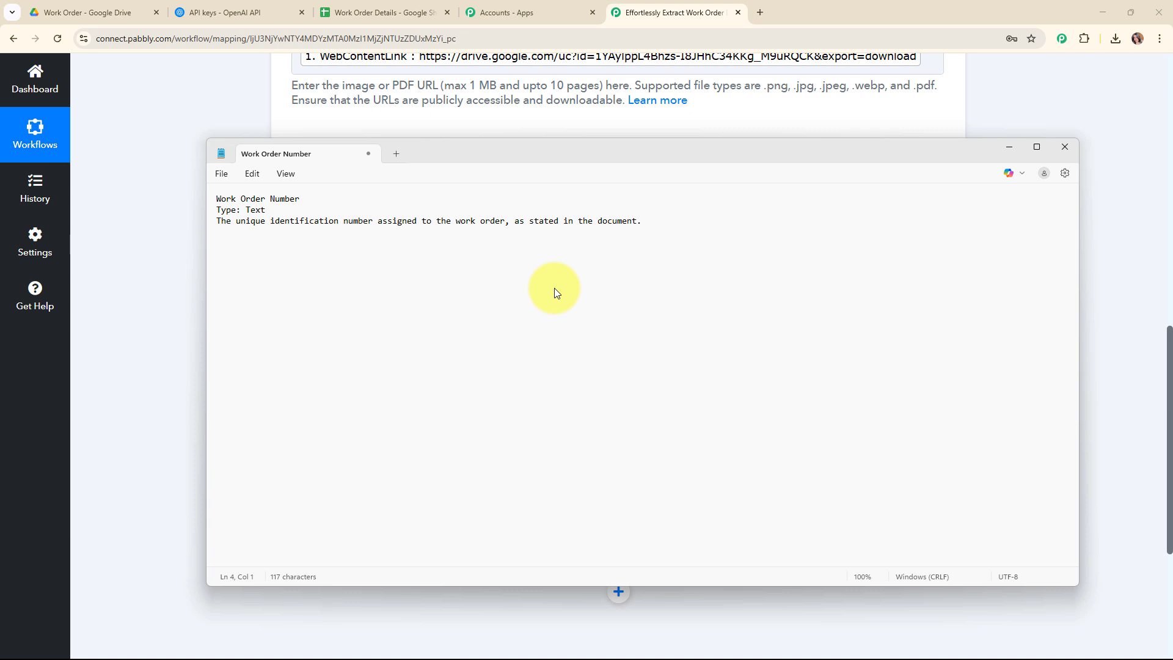
key("Return")
type("Schedule Date Type: Date The specific date on which the work or service is scheduled to be performed (format: YYYY-MM-DD).  Product/Service Type: Text A brief description of the product or service that is mentioned in the work order.  Total Cost Type: Numeric The total amount charged or quoted for the work order, including all applicable taxes or fees.  Recipient Name Type: Text Give me the recipient name")
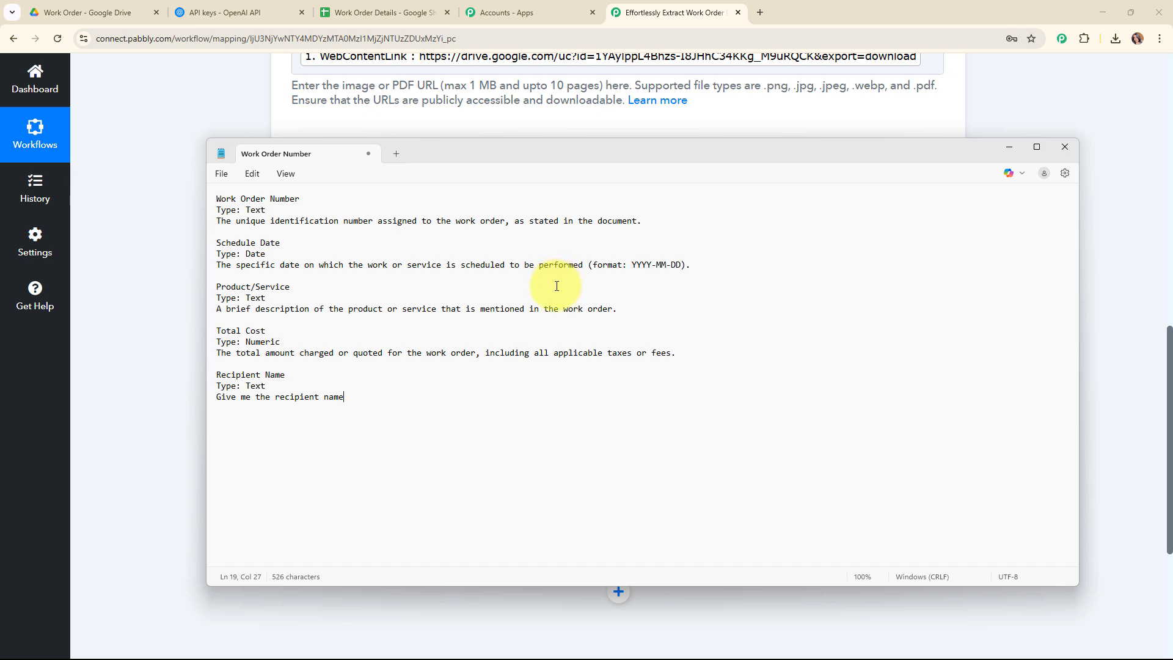
key("ctrl+a")
key("ctrl+c")
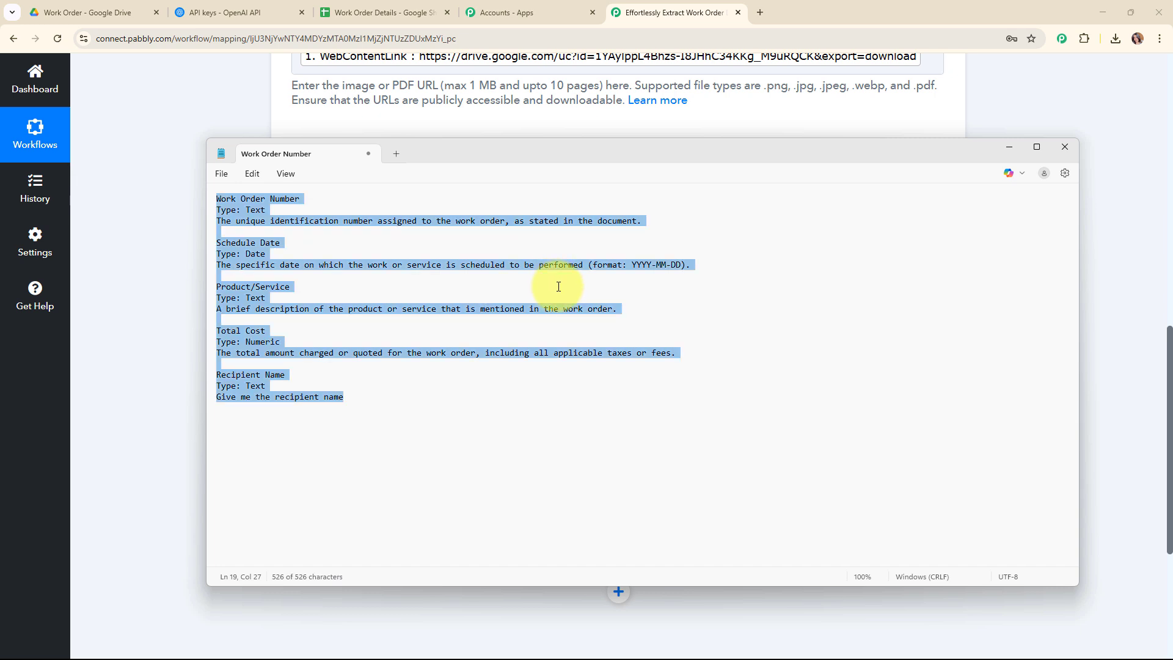
left_click(1086, 127)
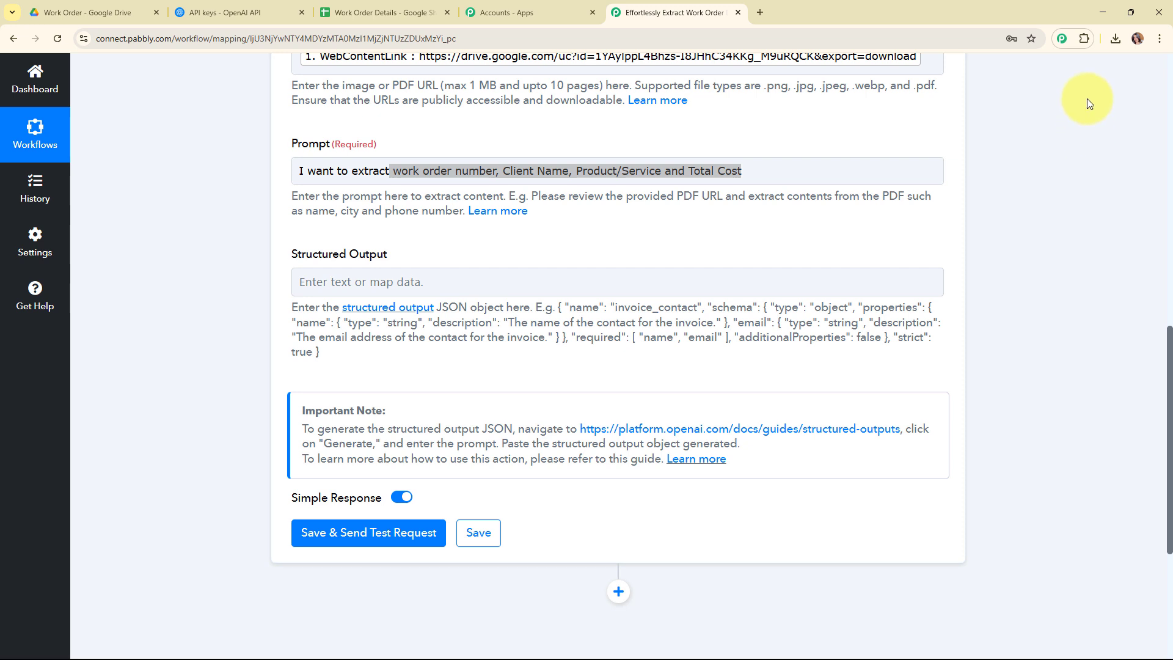
Open the OpenAI Structured Outputs guide and generate a JSON schema from the pasted field descriptions
scroll(286, 363, "down", 1)
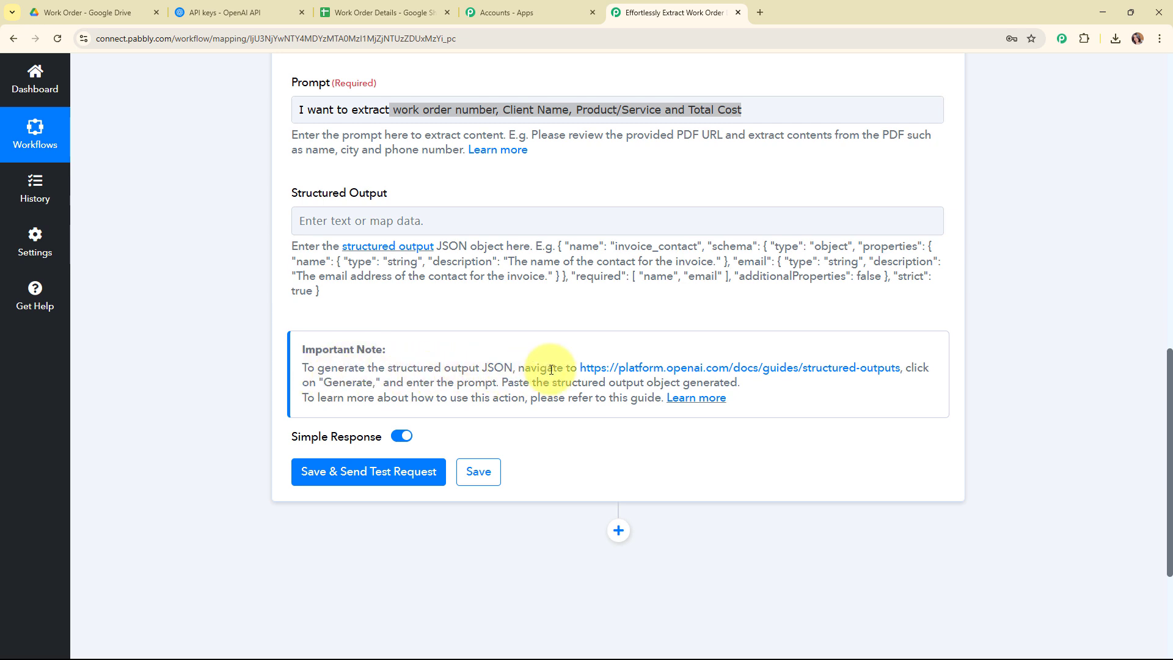
left_click(803, 367)
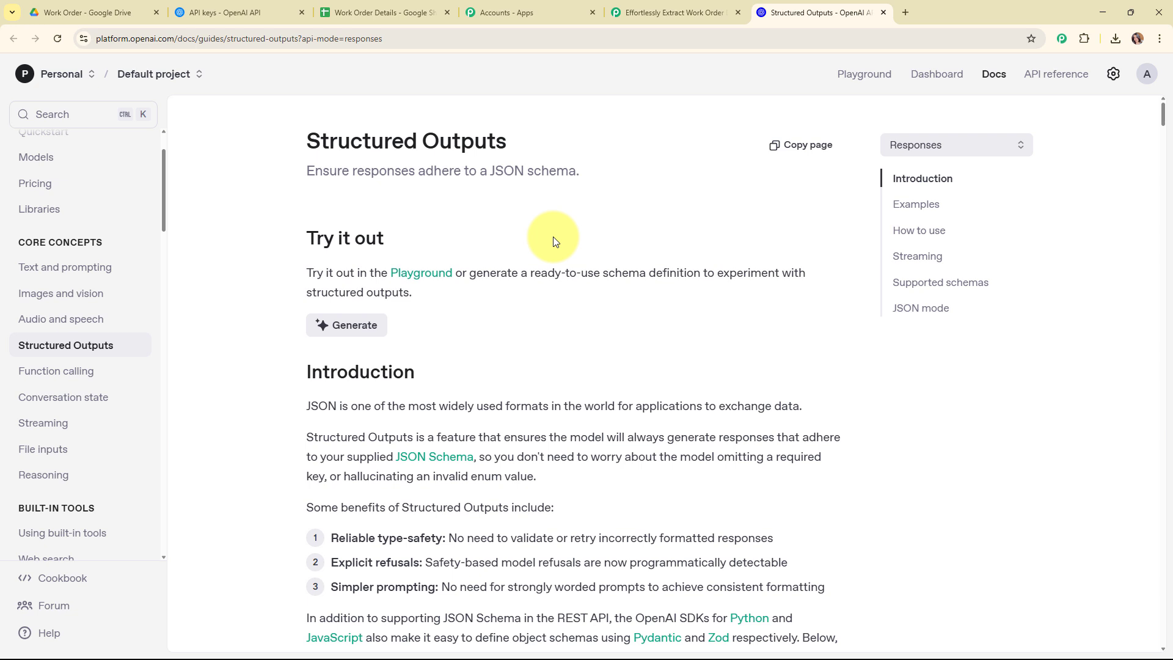
left_click(342, 327)
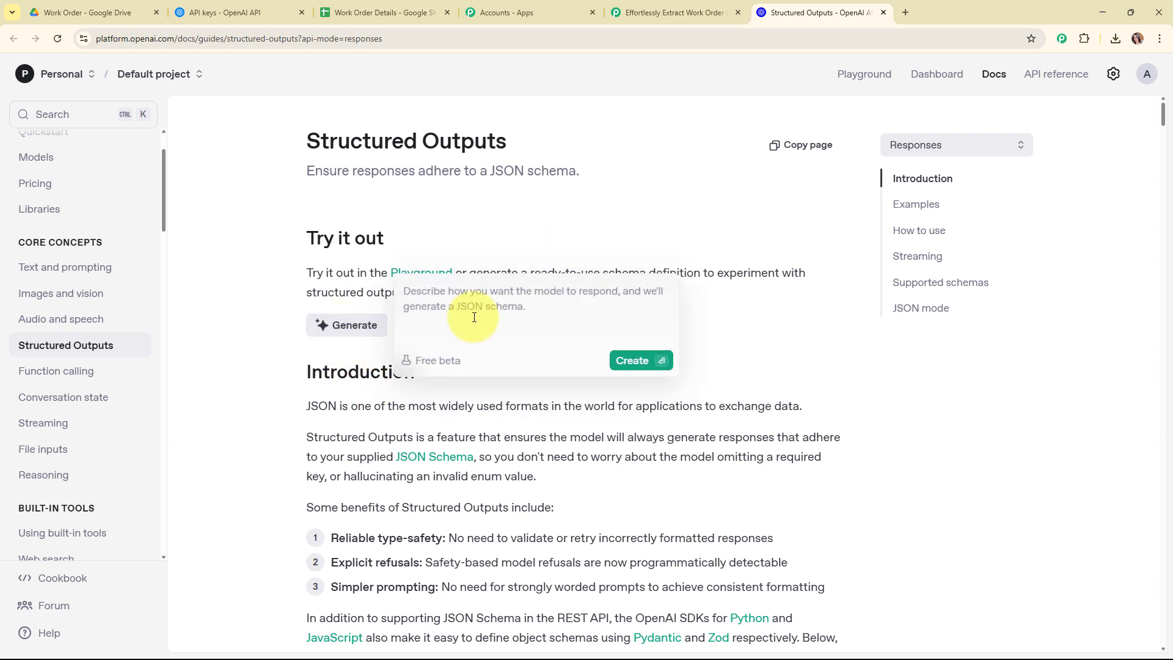
key("ctrl+v")
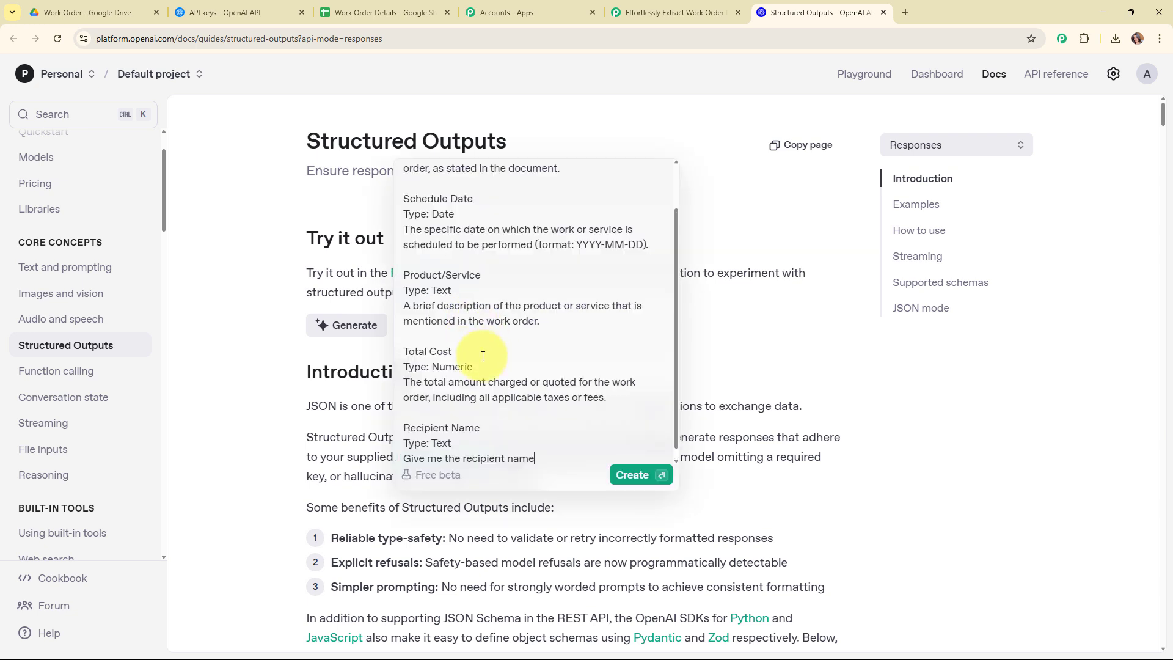
left_click(635, 474)
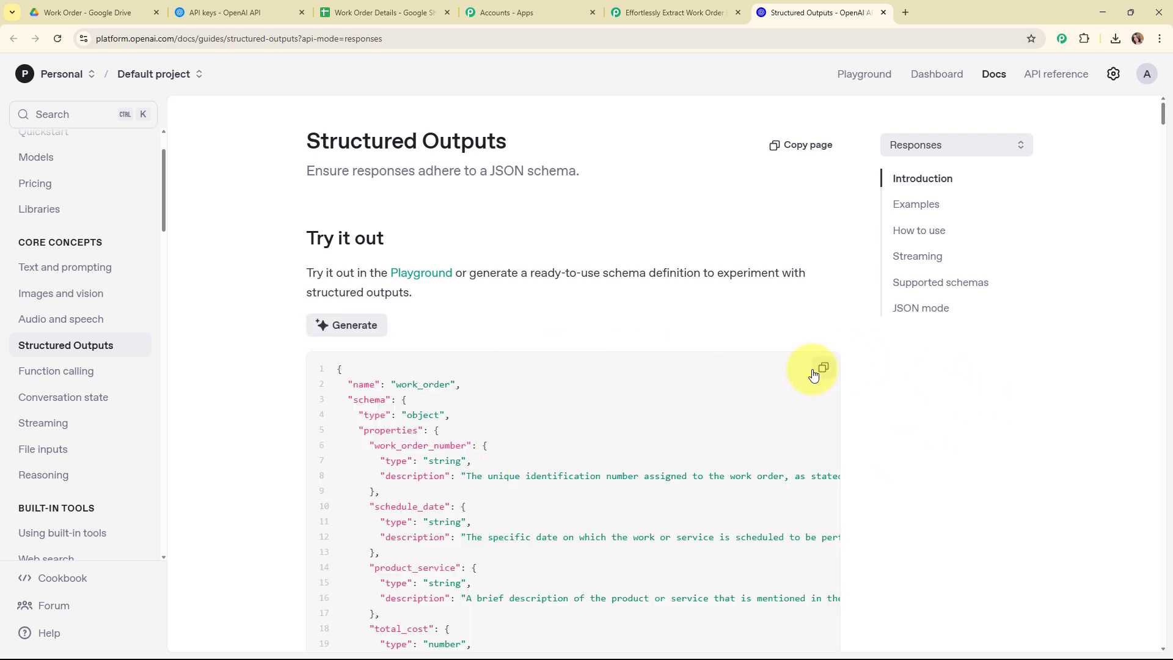
Copy the generated schema and paste it into the Structured Output field of the OpenAI step
left_click(709, 8)
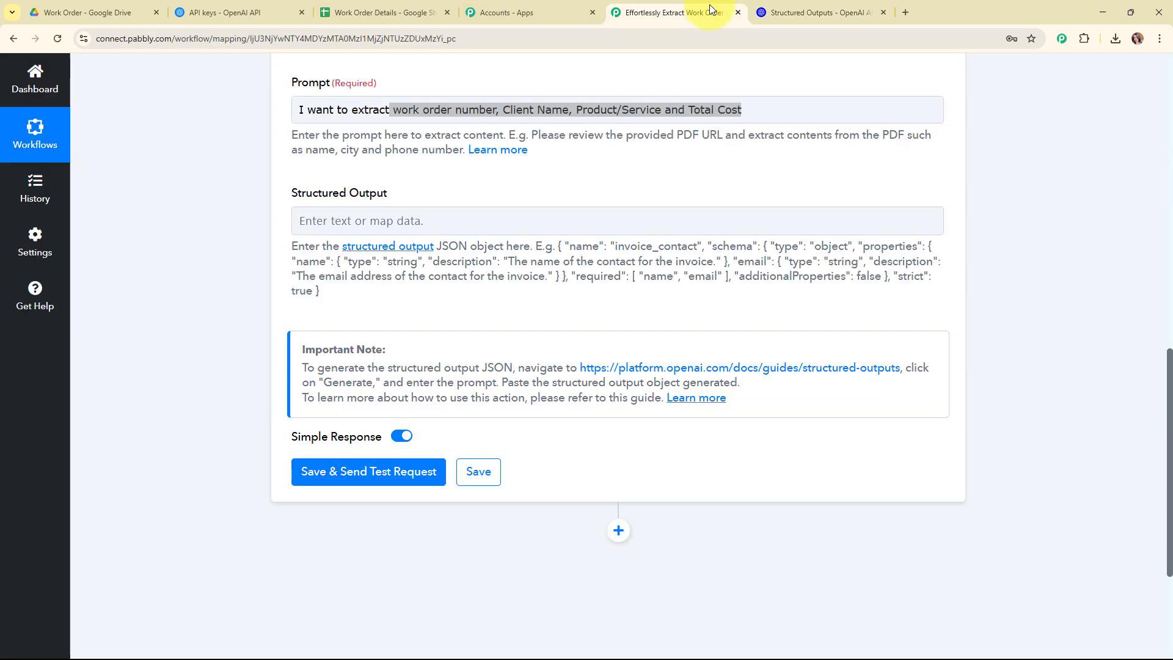
left_click(344, 219)
left_click(344, 219)
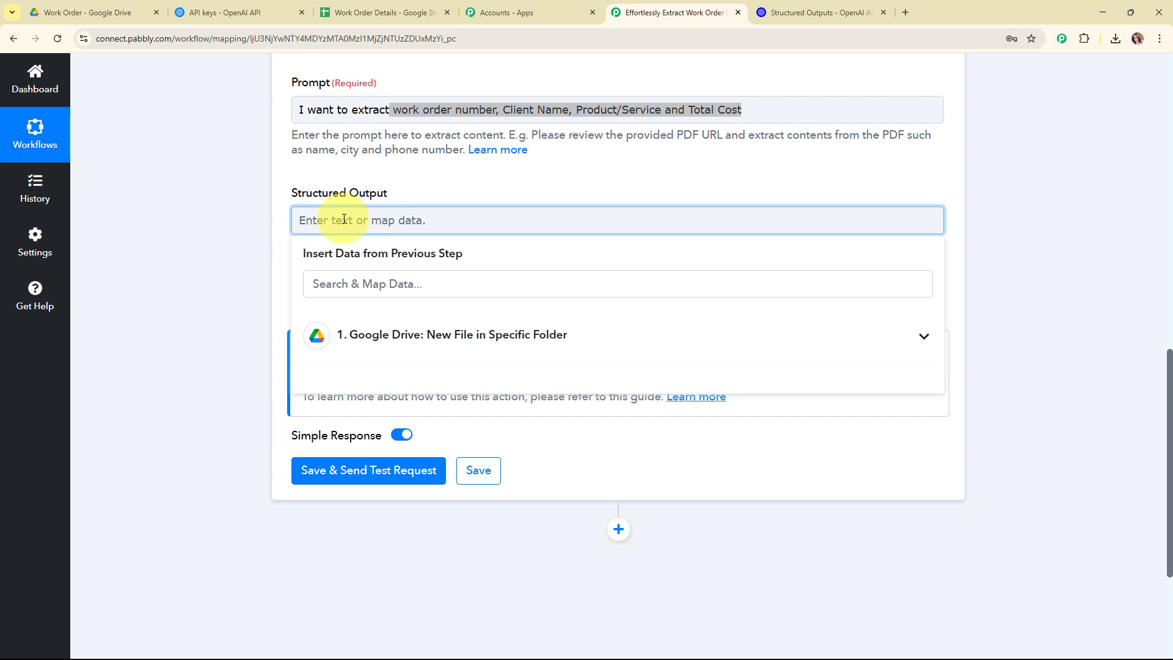
type("{ \"name\": \"work_order\", \"schema\": { \"type\": \"object\", \"properties\": { \"work_order_number\": { \"type\": \"string\", \"description\": \"The unique identification number assigned to the work order, as stated in the document.\" }, \"schedule_date\": { \"type\": \"string\", \"description\": \"The specific date on which the work or service is scheduled to be performed.\" }, \"product_service\": { \"type\": \"string\", \"description\": \"A brief description of the product or service that is mentioned in the work order.\" }, \"total_cost\": { \"type\": \"number\", \"description\": \"The total amount charged or quoted for the work order, including all applicable taxes or fees.\" }, \"recipient_name\": { \"type\": \"string\", \"description\": \"The name of the recipient for the work order.\" } }, \"required\": [ \"work_order_number\", \"schedule_date\", \"product_service\", \"total_cost\", \"recipient_name\" ], \"additionalProperties\": false }, \"strict\": true }")
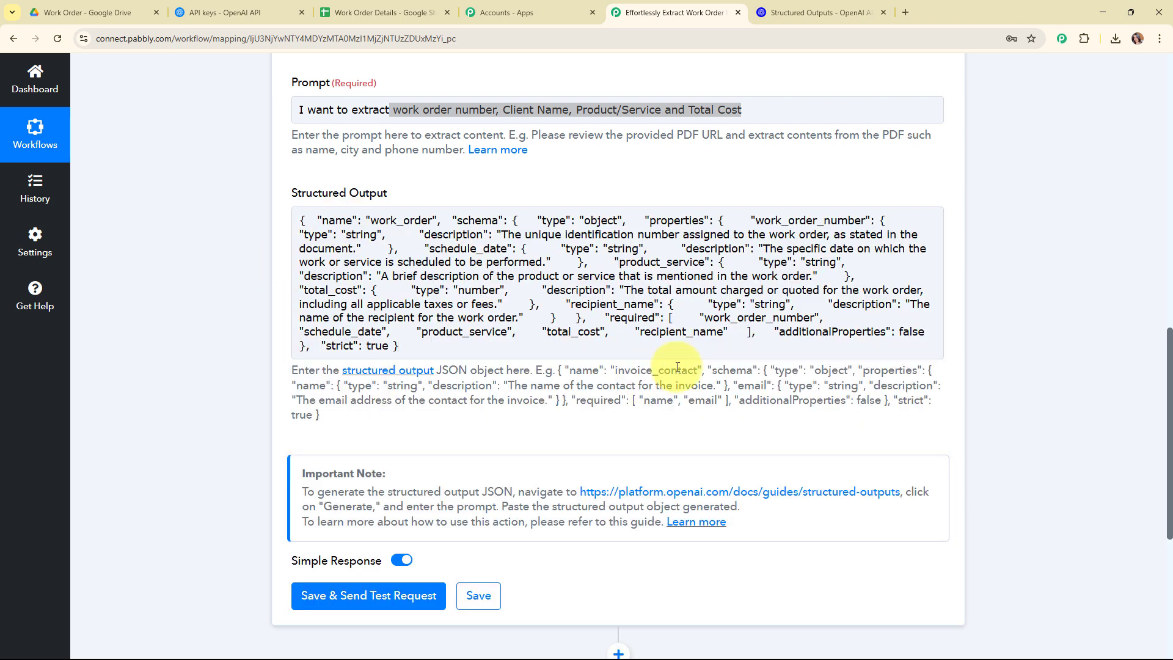
Change the prompt to "I want to extract details from this document"
scroll(561, 408, "up", 1)
scroll(546, 370, "up", 1)
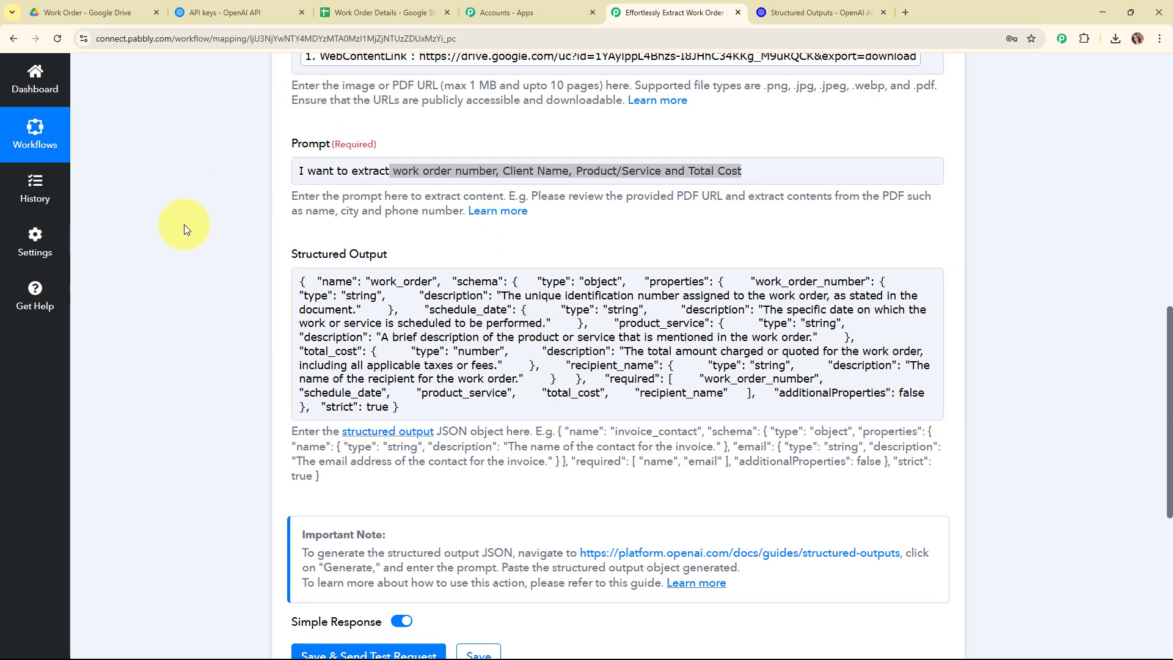
mouse_move(391, 171)
left_mouse_down()
mouse_move(750, 171)
mouse_move(394, 174)
left_mouse_up()
left_click(749, 170)
key("BackSpace")
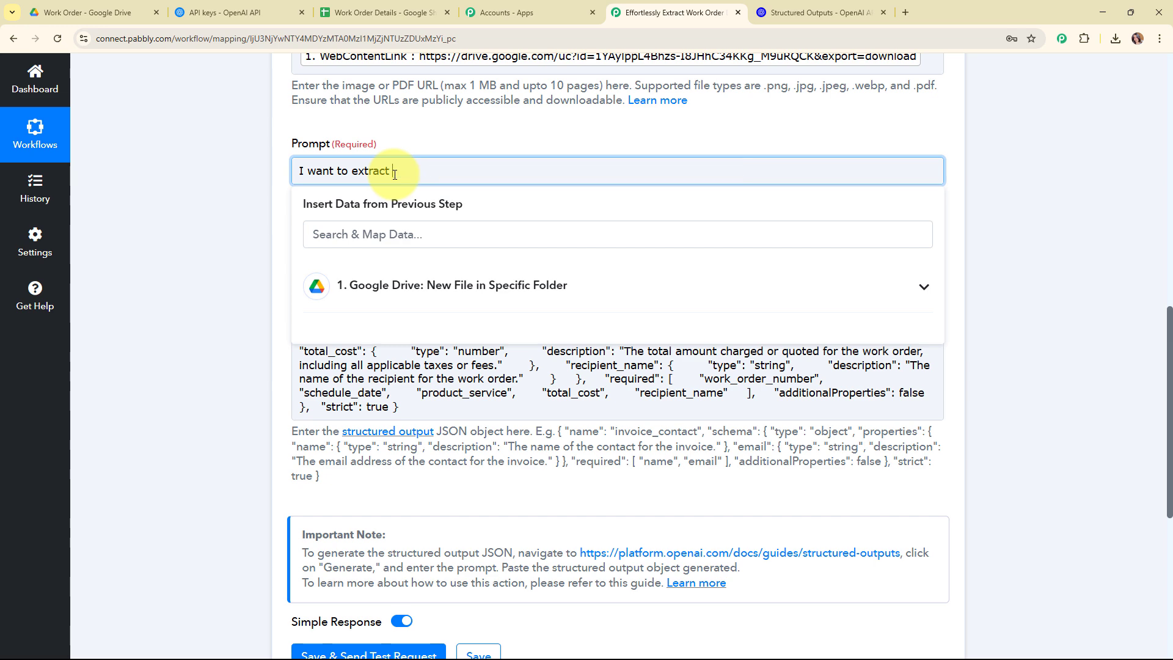
type("details from this document")
left_click(243, 231)
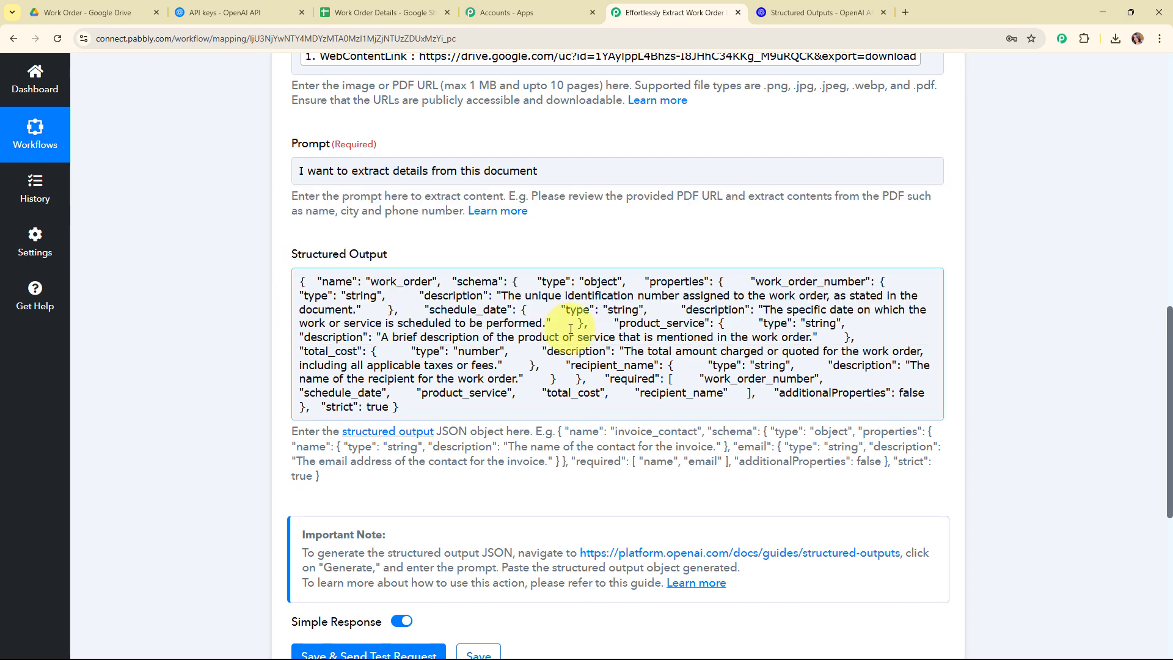
Save and send a test request for the OpenAI extraction step, review the response, and collapse the step
scroll(1013, 345, "down", 1)
scroll(1013, 346, "down", 4)
left_click(411, 418)
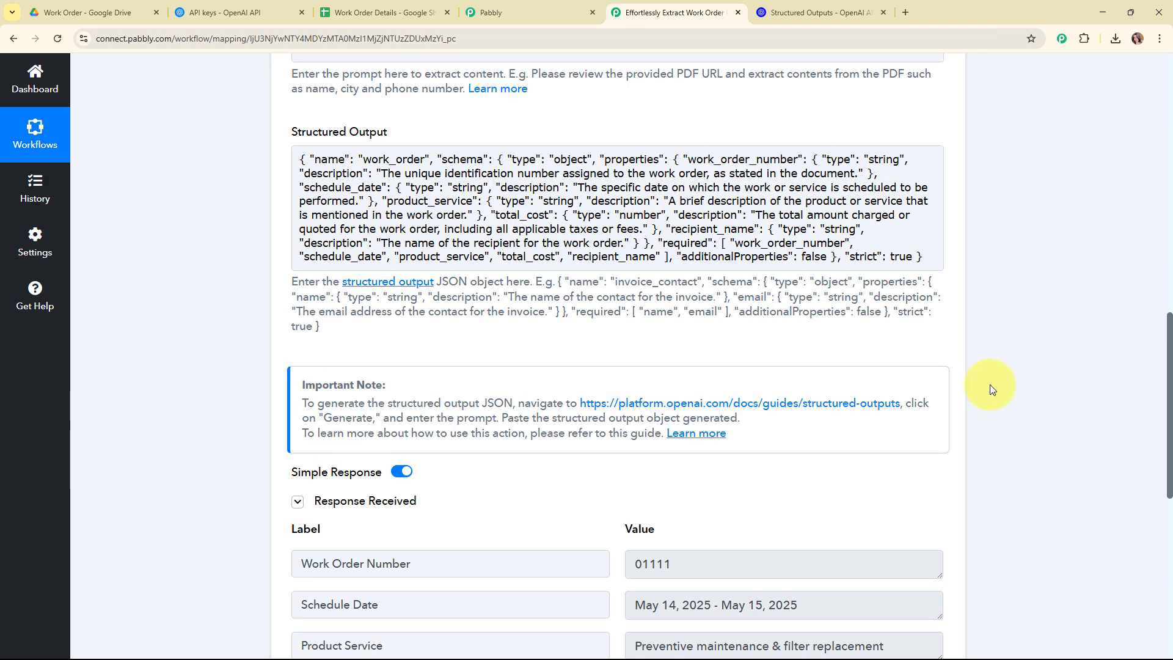
scroll(990, 388, "down", 4)
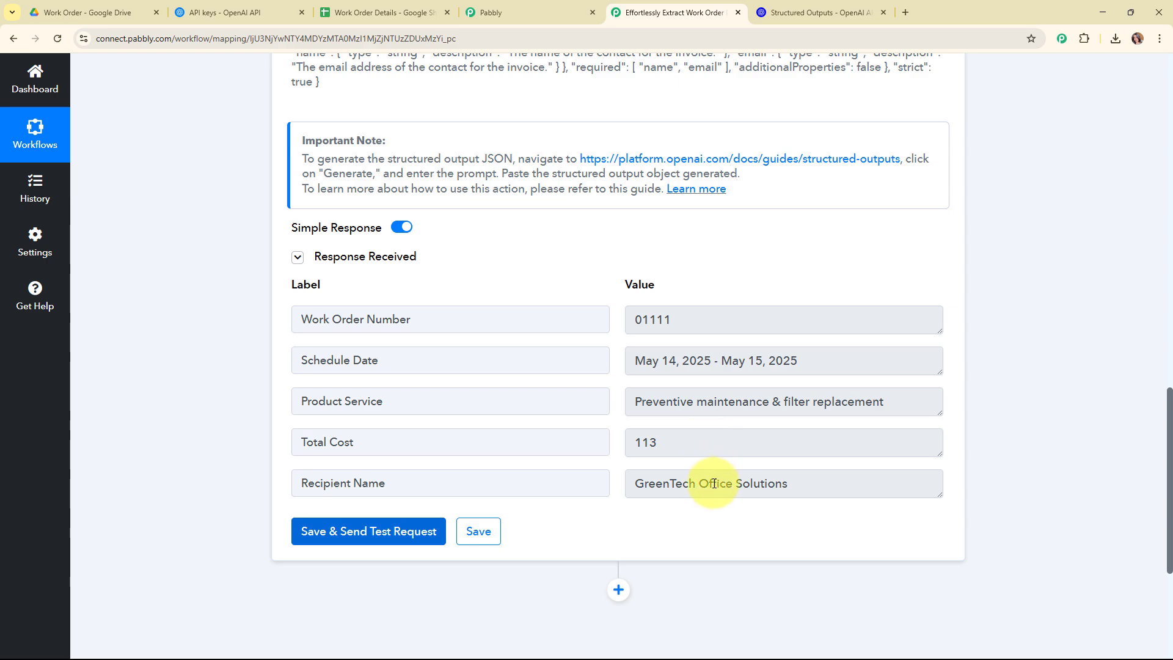
scroll(1033, 489, "up", 4)
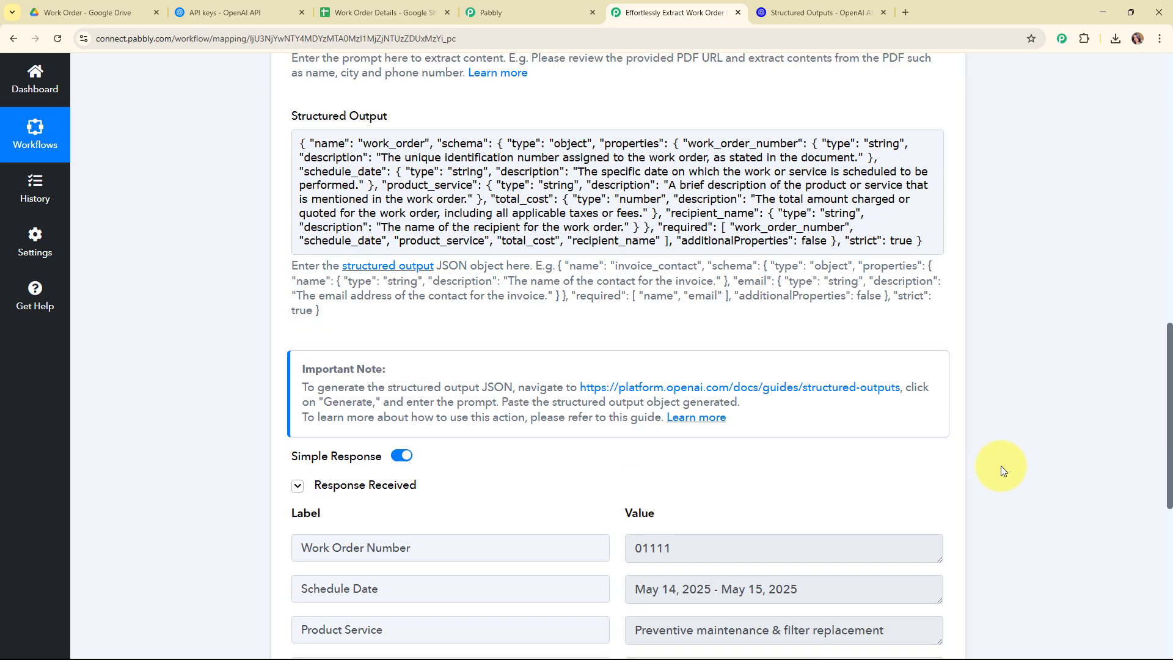
scroll(1001, 466, "up", 10)
left_click(933, 180)
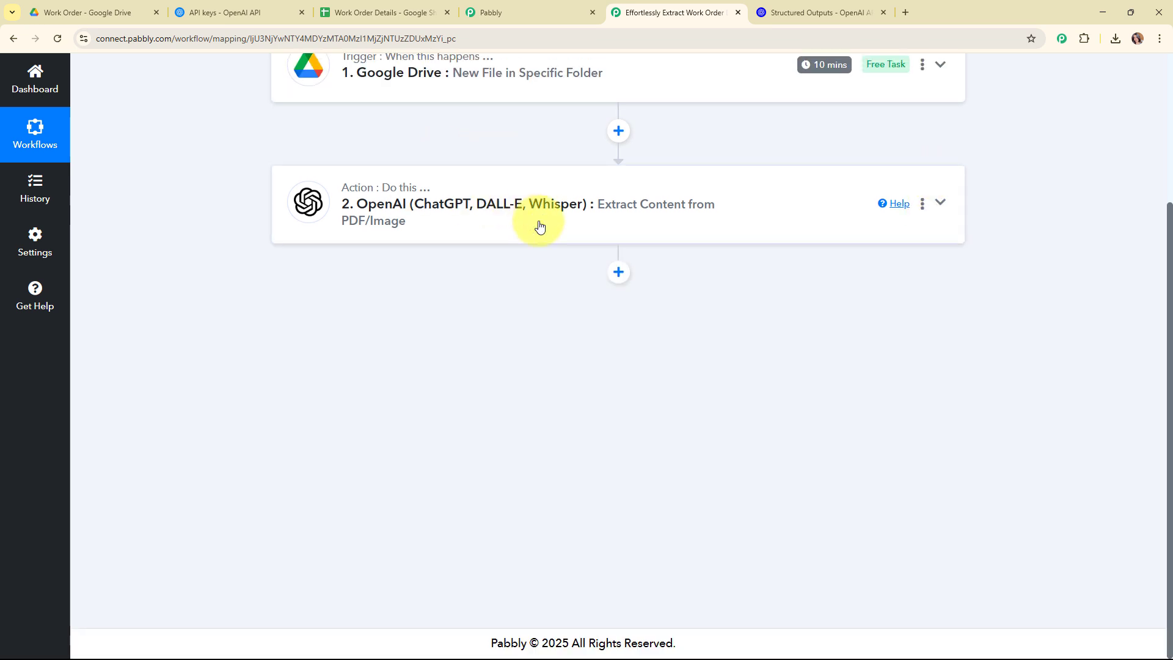
Add a new action step after the OpenAI step and choose Google Sheets as its app
left_click(367, 11)
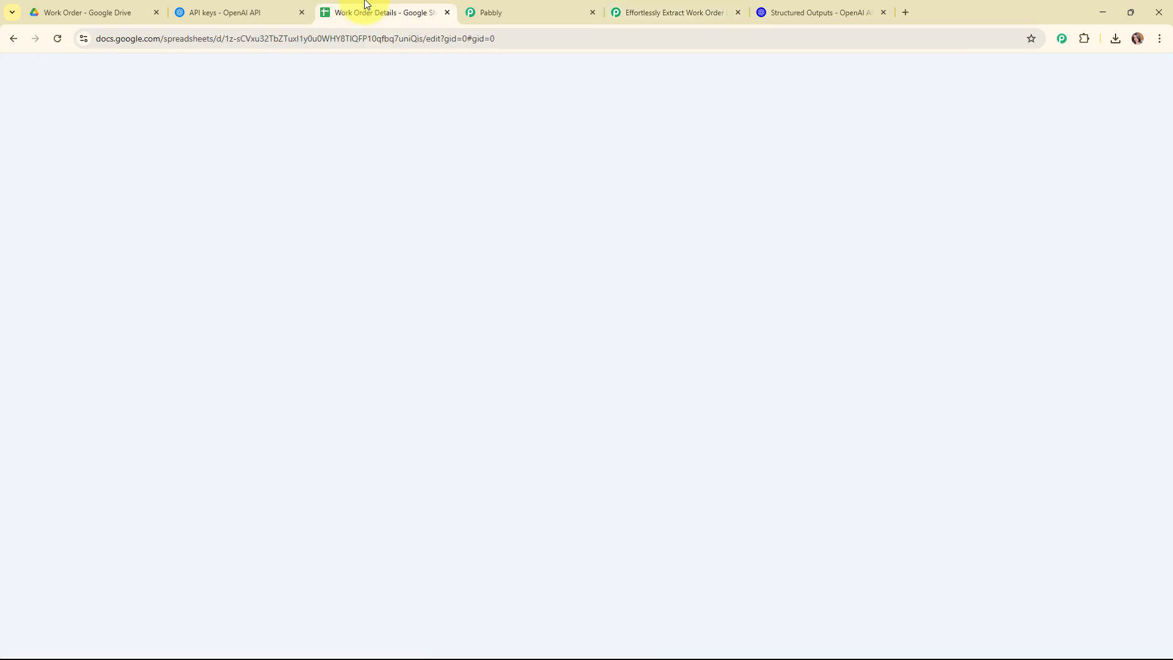
left_click(654, 12)
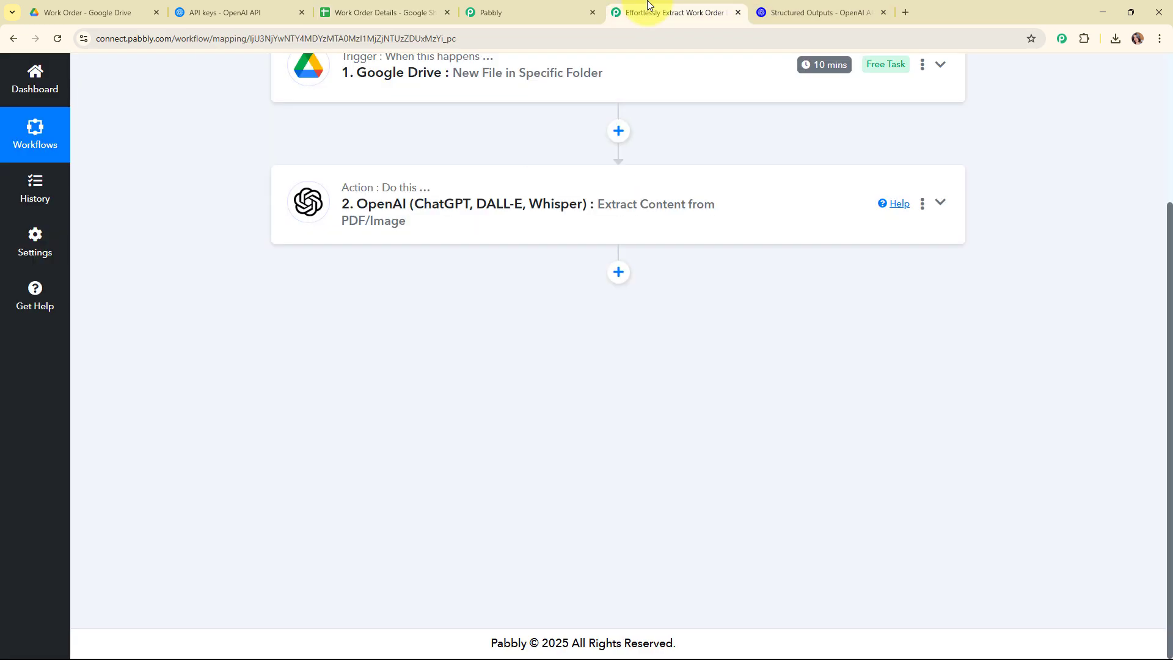
left_click(619, 270)
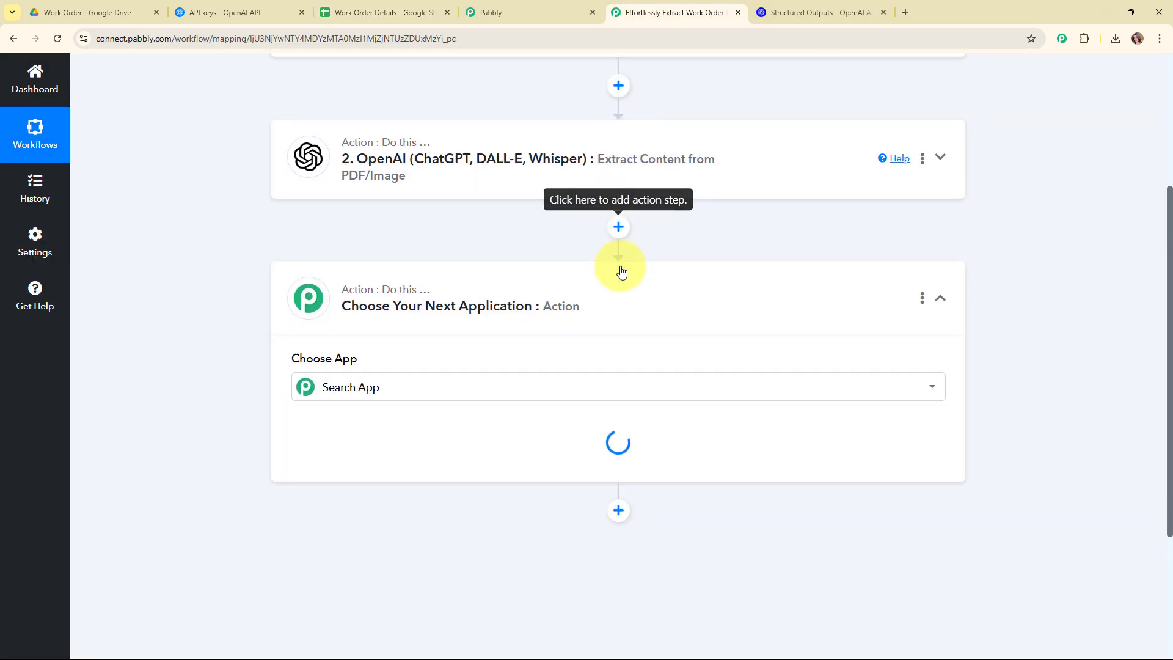
type("shh")
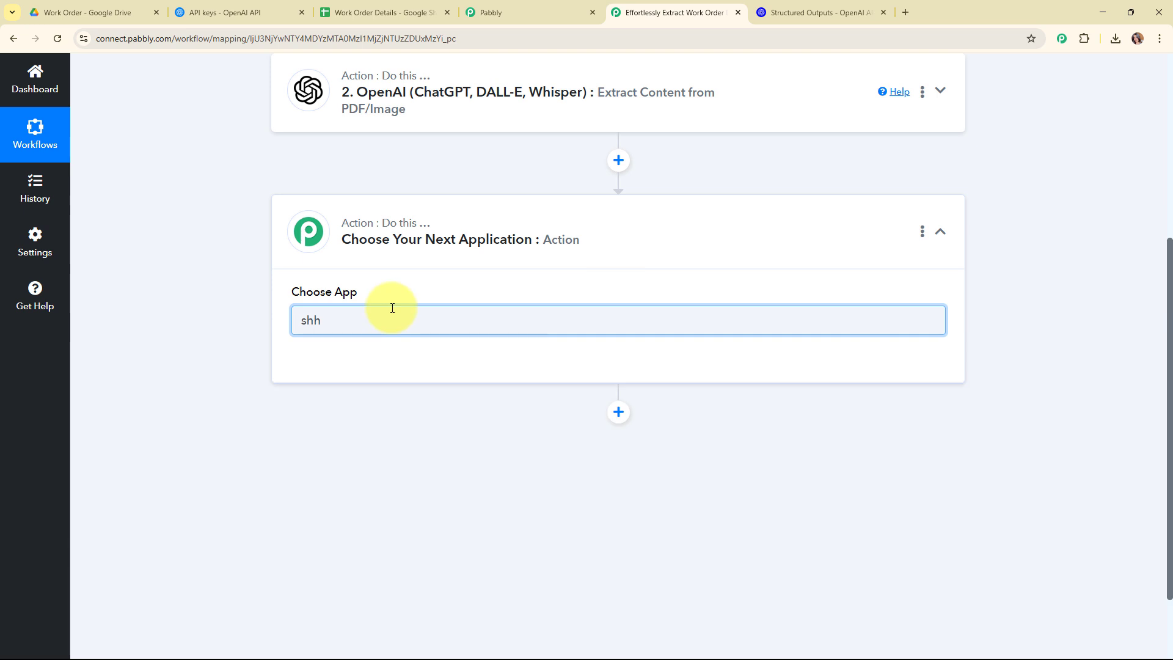
key("BackSpace")
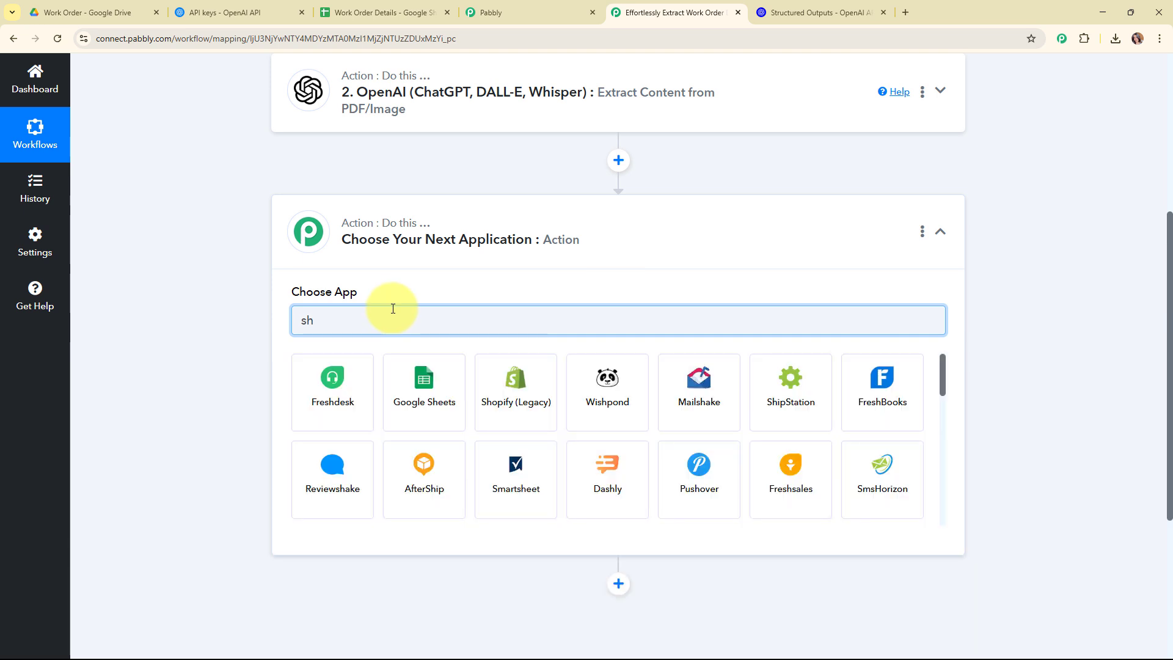
left_click(434, 400)
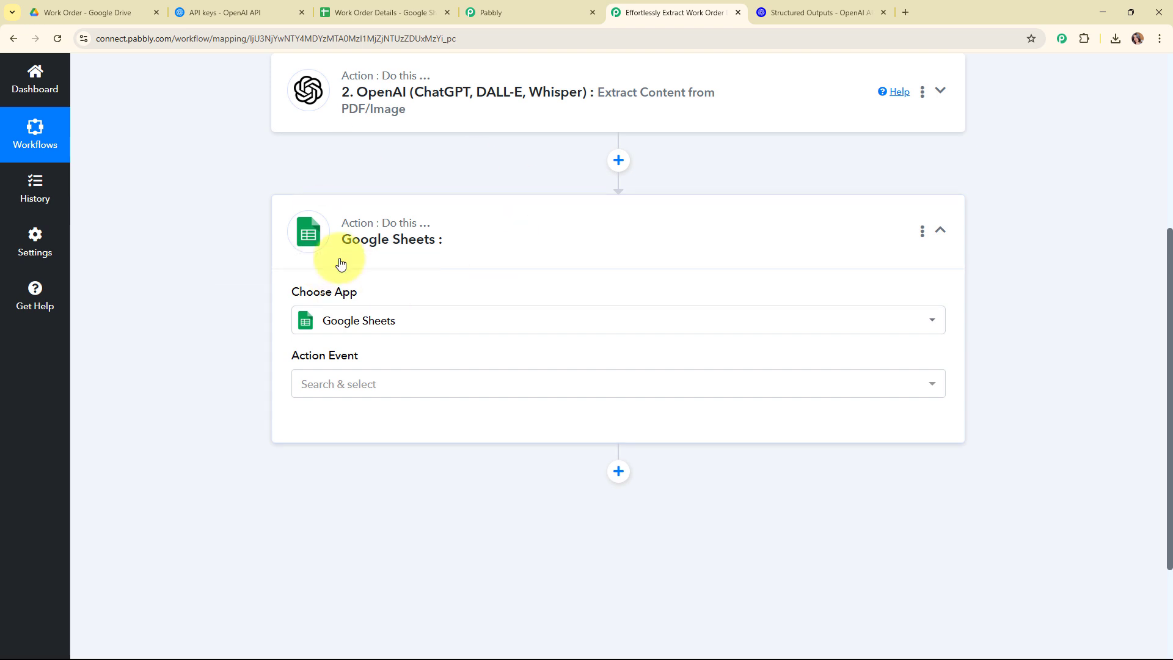
Set the Google Sheets action event to Add New Row and open the account connection dialog
left_click(477, 381)
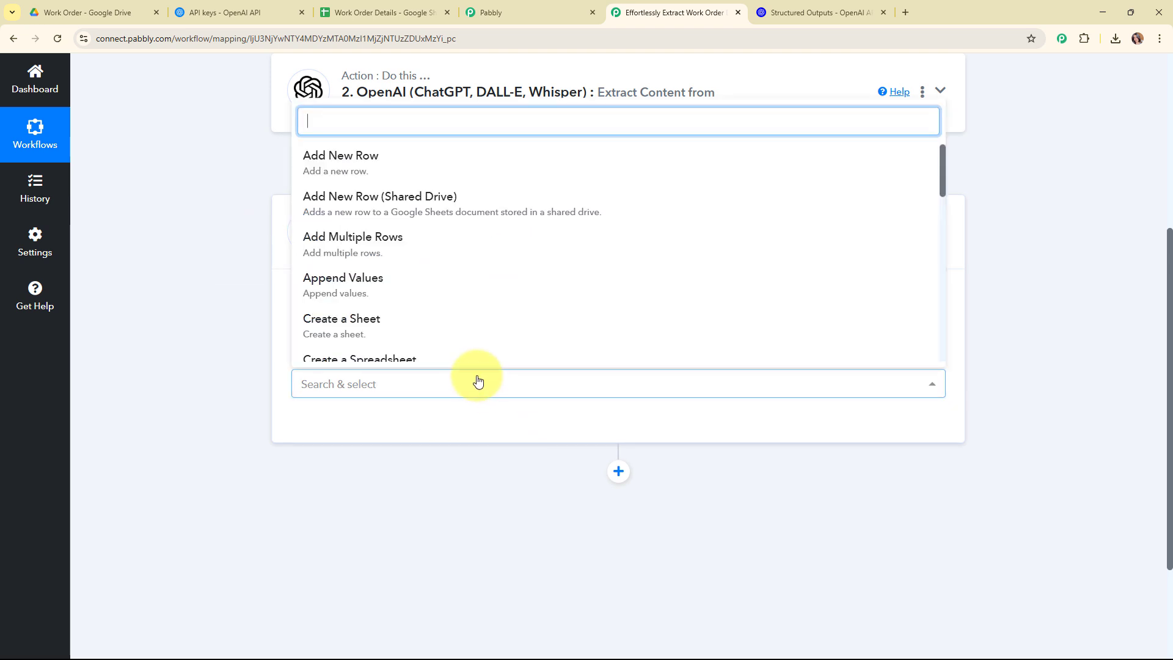
left_click(387, 183)
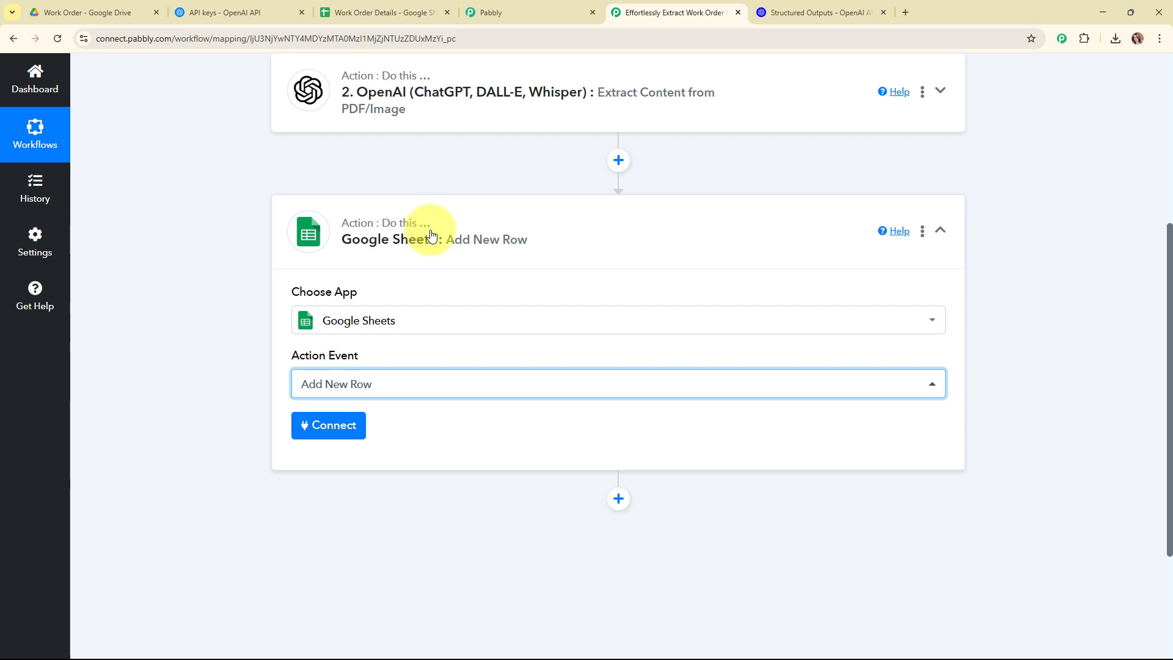
left_click(355, 431)
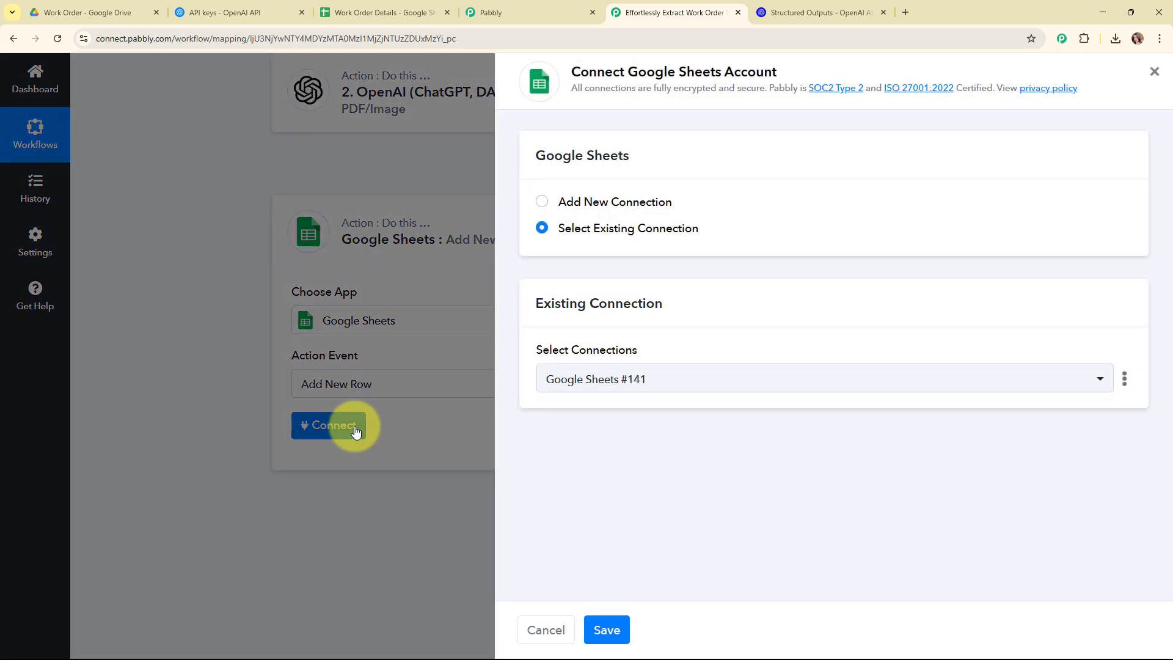
Add a new Google Sheets connection and authorize it by signing in with a Google account
left_click(542, 202)
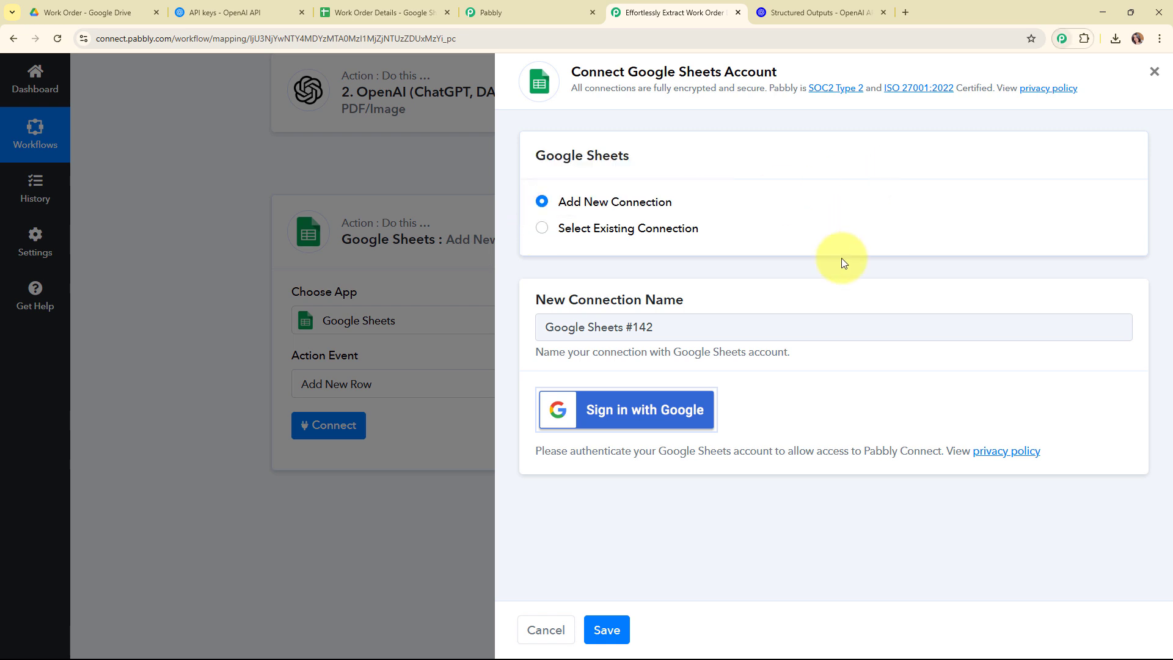
left_click(603, 410)
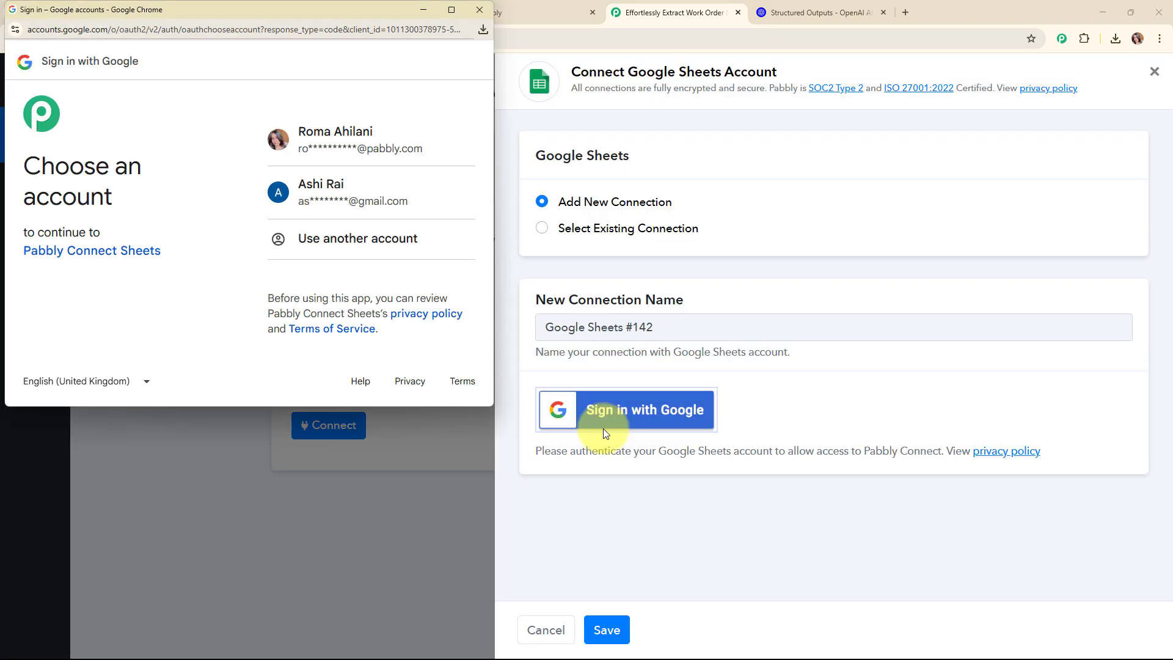
left_click(337, 134)
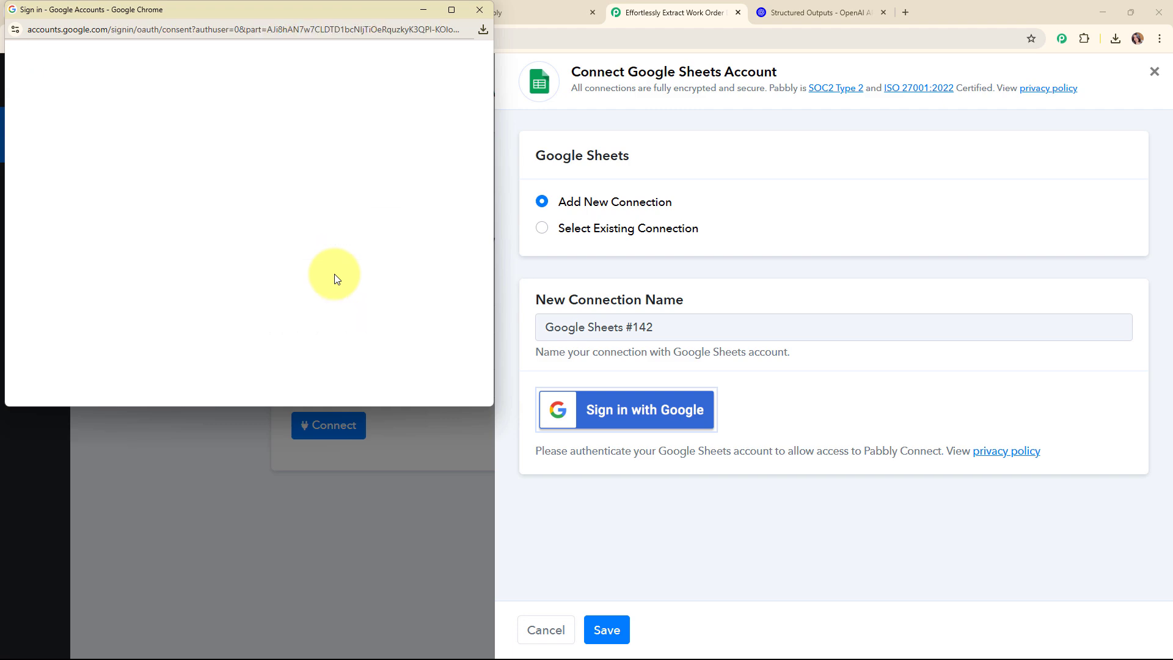
scroll(335, 272, "down", 5)
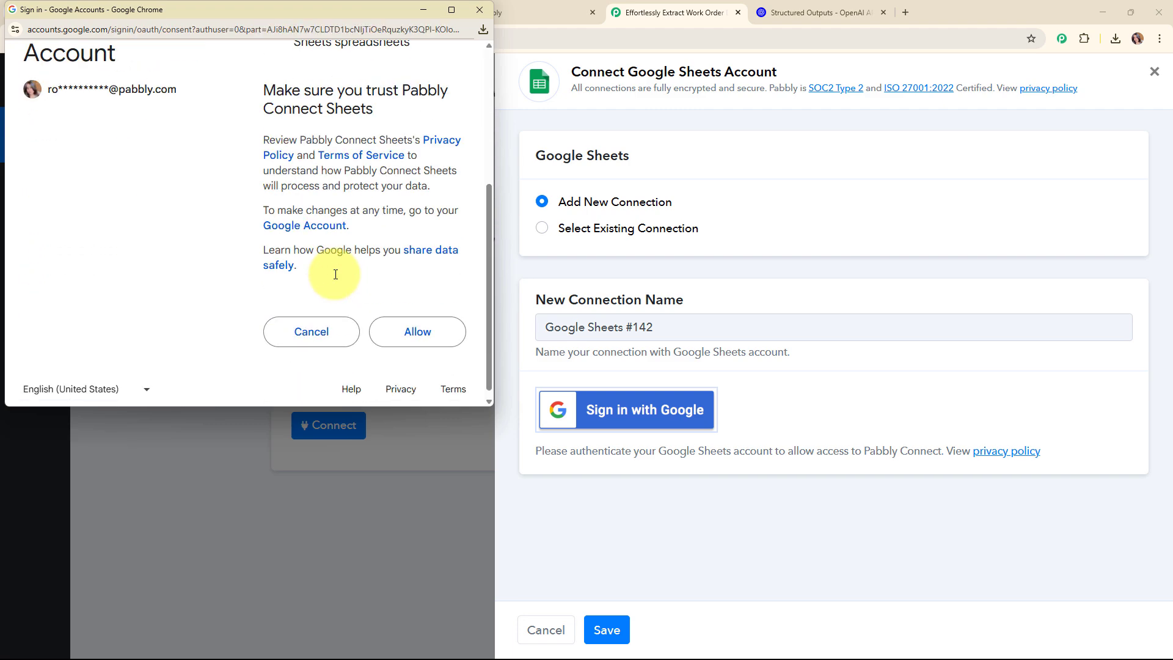
left_click(417, 323)
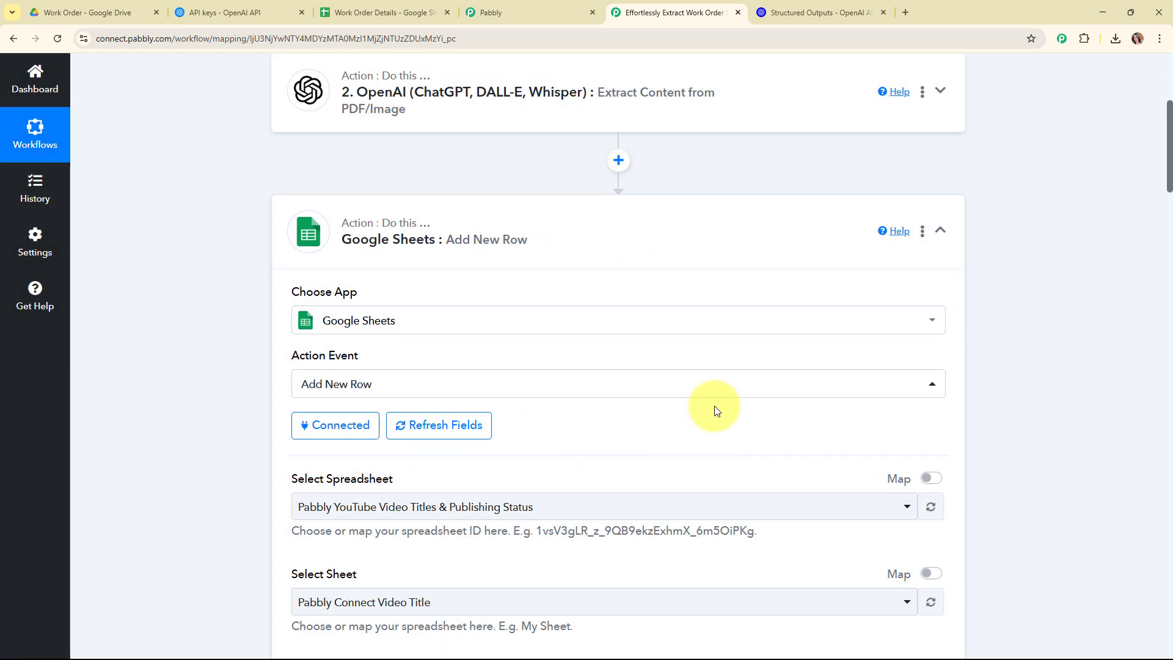
Select the Work Order Details spreadsheet and its Sheet1 worksheet for the new row
scroll(711, 402, "down", 3)
left_click_drag(292, 299, 444, 299)
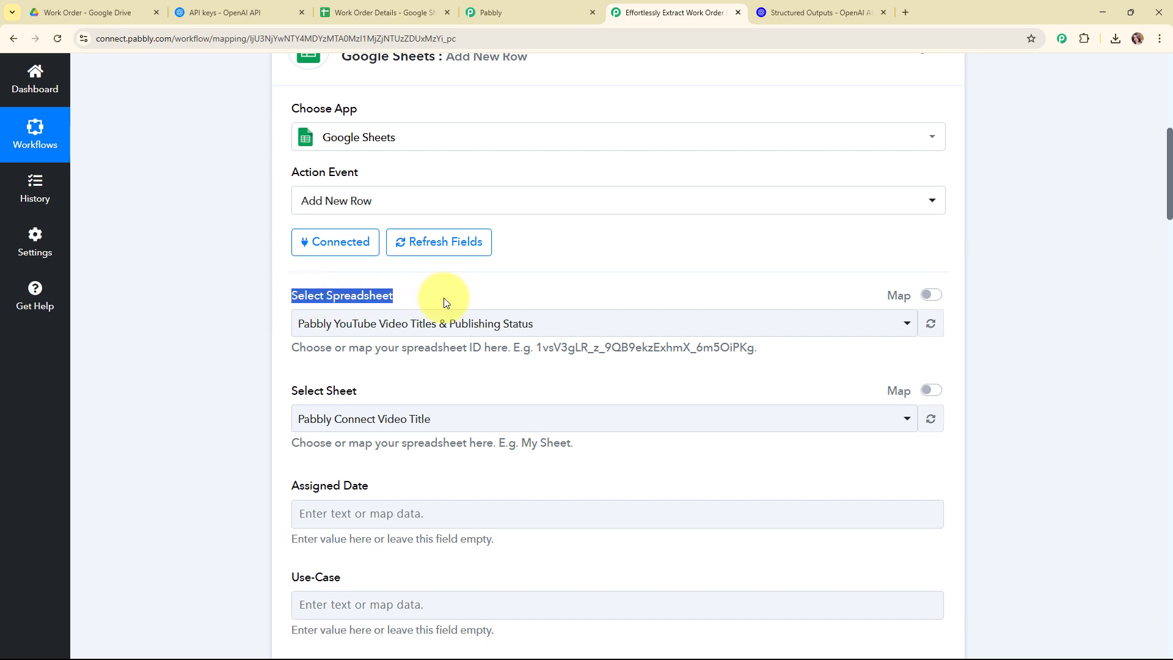
left_click(510, 373)
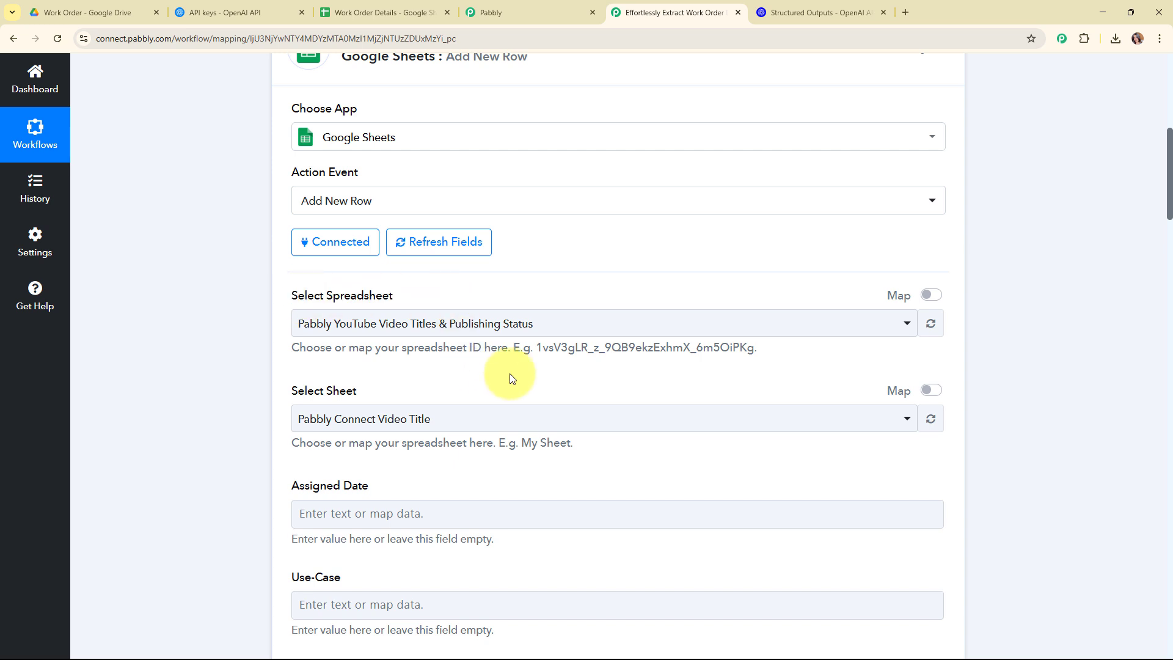
left_click(358, 8)
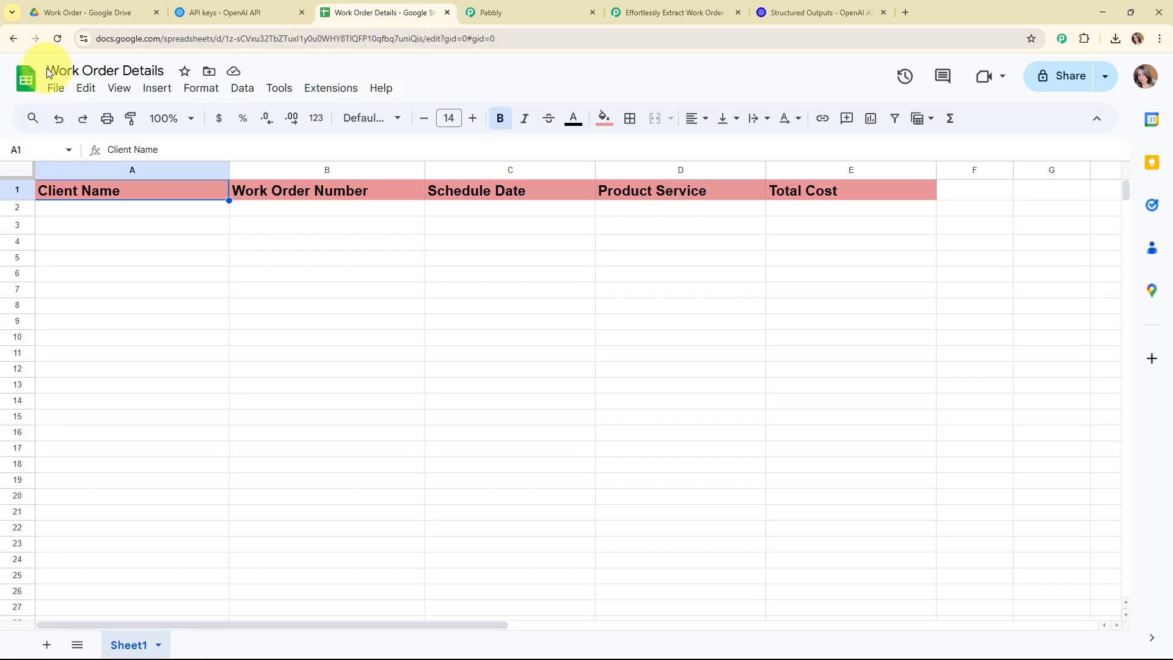
left_click(710, 5)
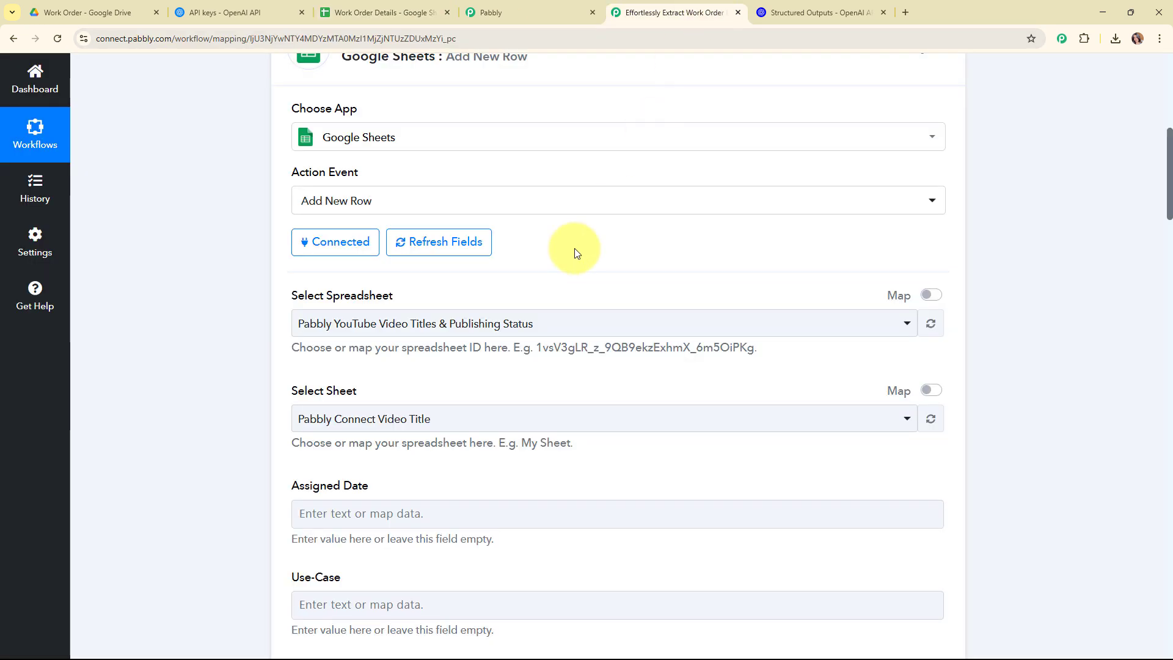
left_click(505, 322)
scroll(492, 243, "down", 3)
left_click(490, 241)
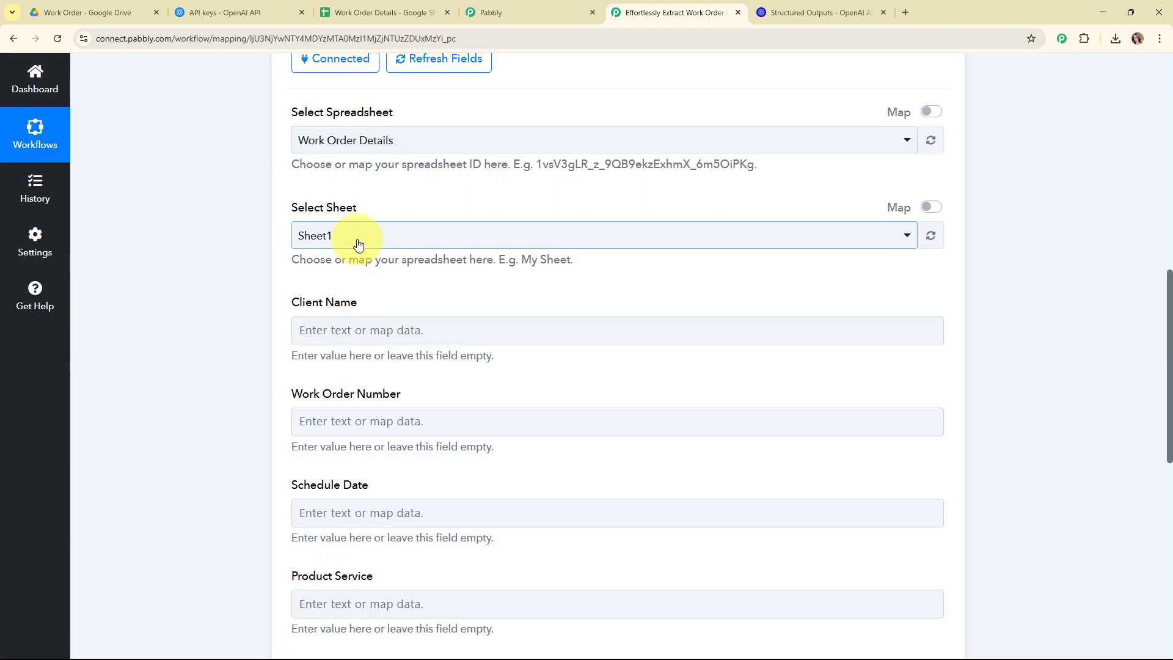
left_click(358, 243)
left_click(361, 305)
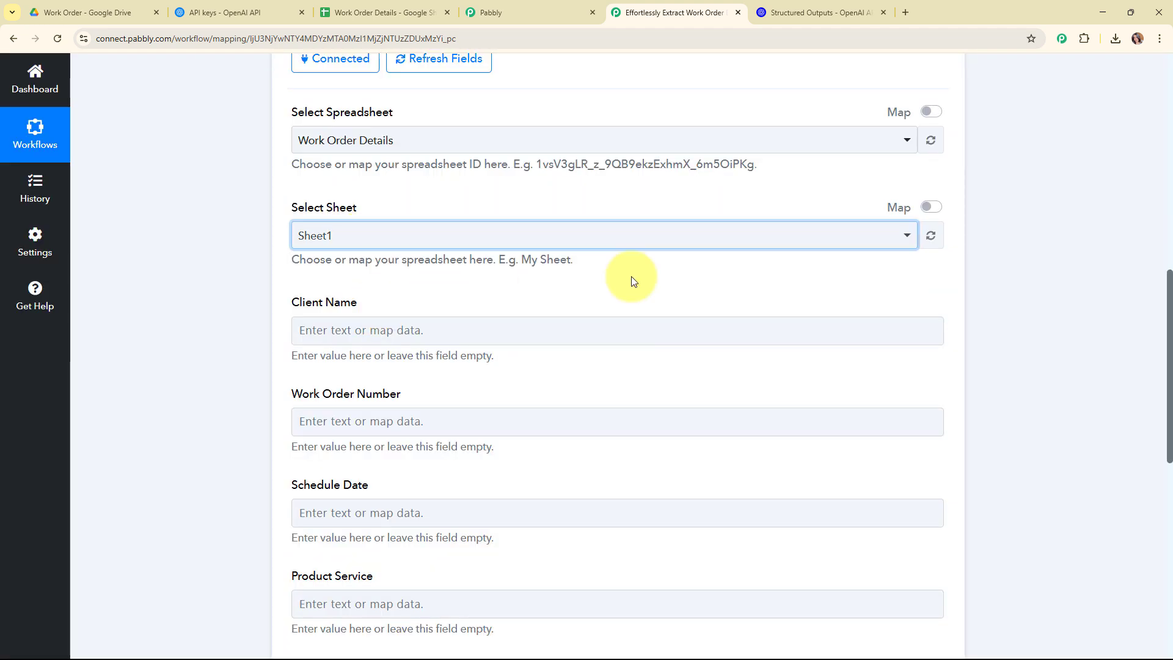
Compare the form fields with the sheet's columns and map Client Name to the OpenAI Recipient Name output
scroll(632, 276, "down", 2)
scroll(500, 193, "down", 2)
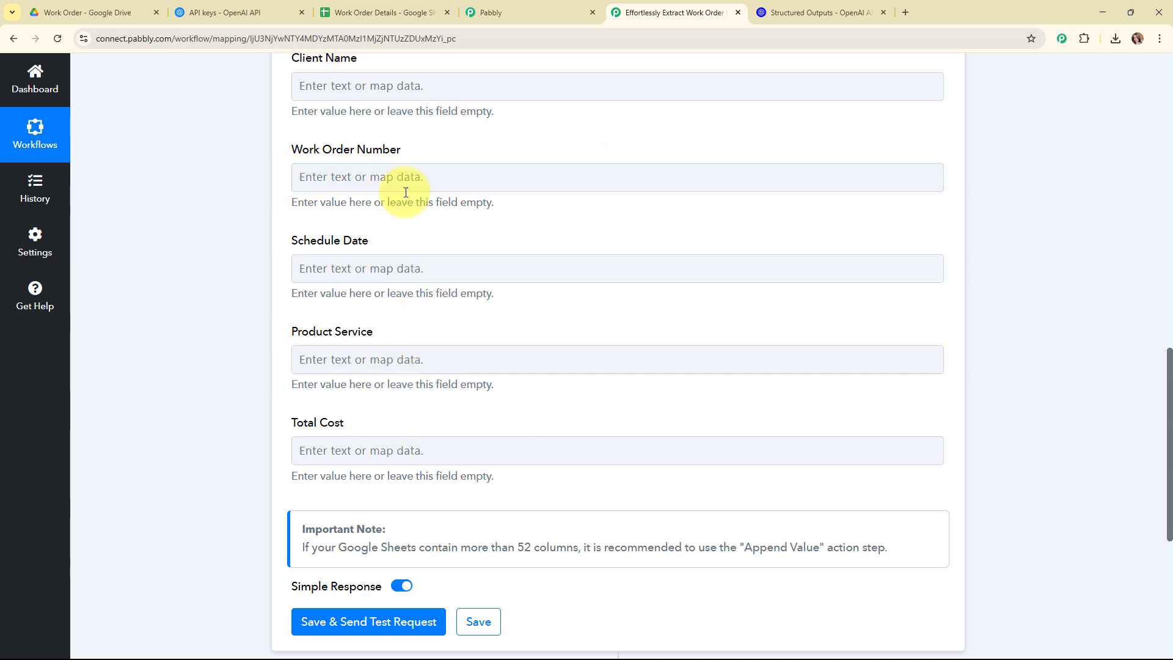
left_click(409, 10)
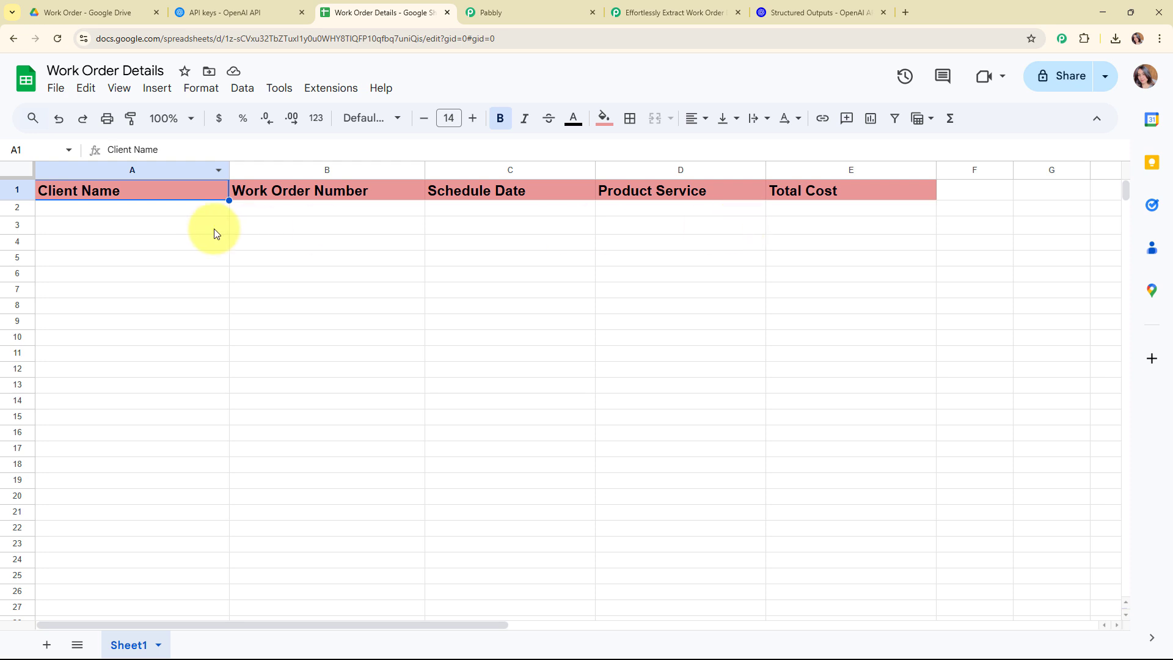
left_click(152, 210)
left_click(662, 11)
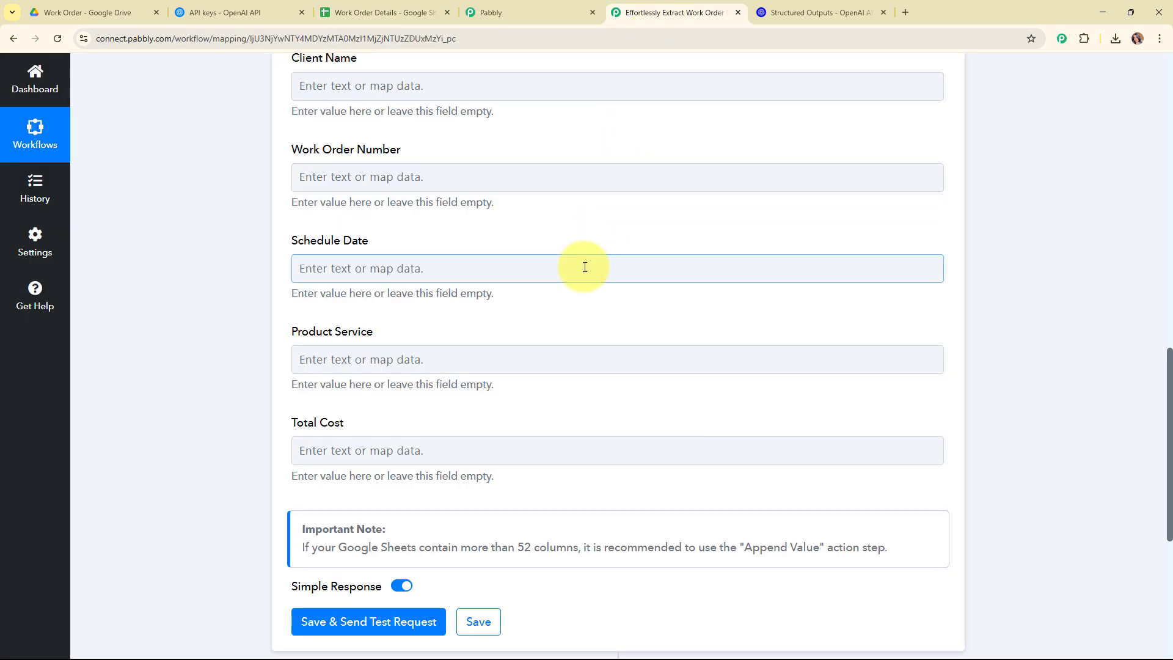
scroll(584, 267, "up", 3)
left_click(361, 233)
left_click(403, 386)
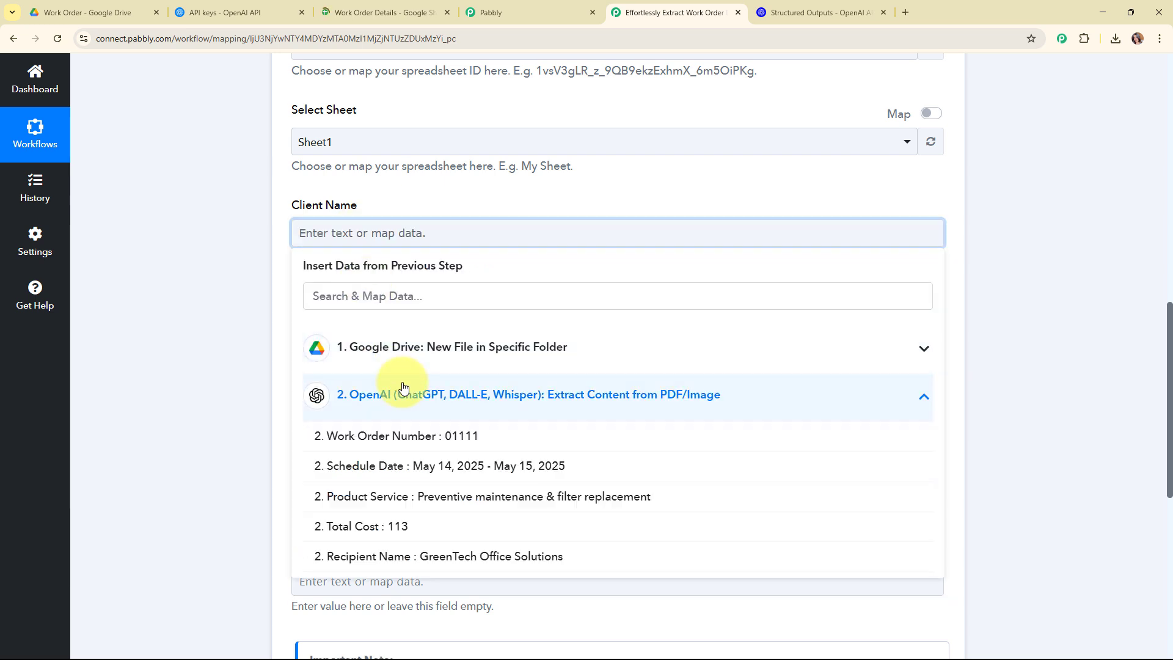
left_click(489, 556)
Map the Work Order Number and Schedule Date fields to their matching OpenAI outputs
left_click(440, 331)
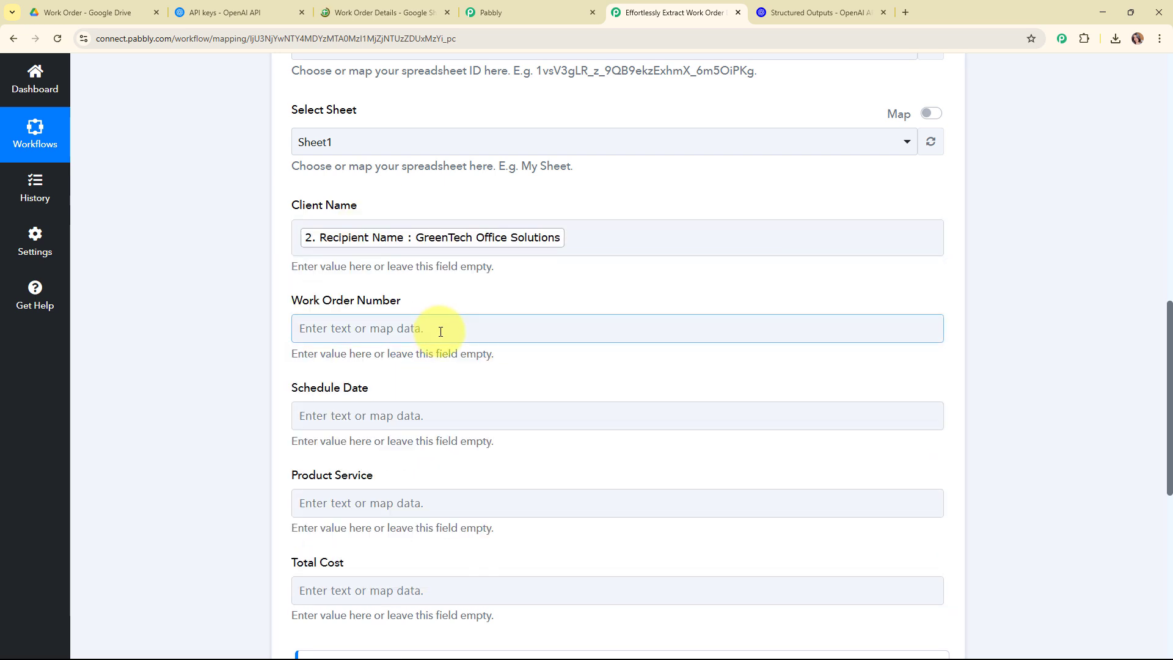
left_click(420, 487)
left_click(466, 530)
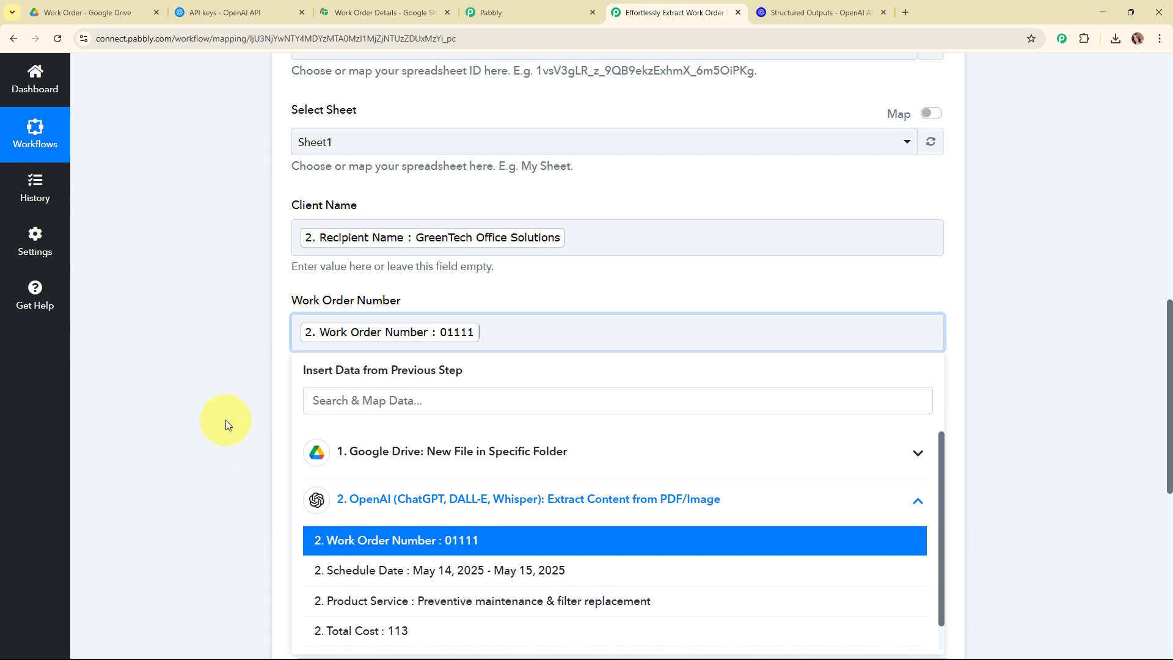
left_click(226, 420)
scroll(611, 244, "down", 4)
left_click(403, 186)
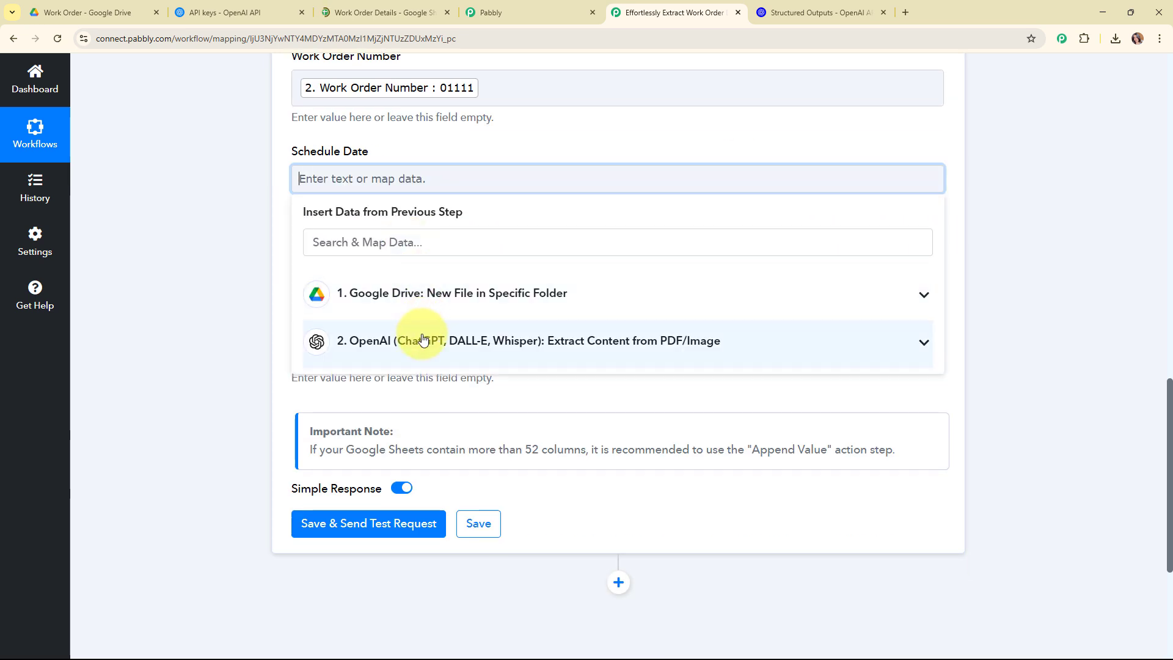
left_click(424, 340)
left_click(462, 392)
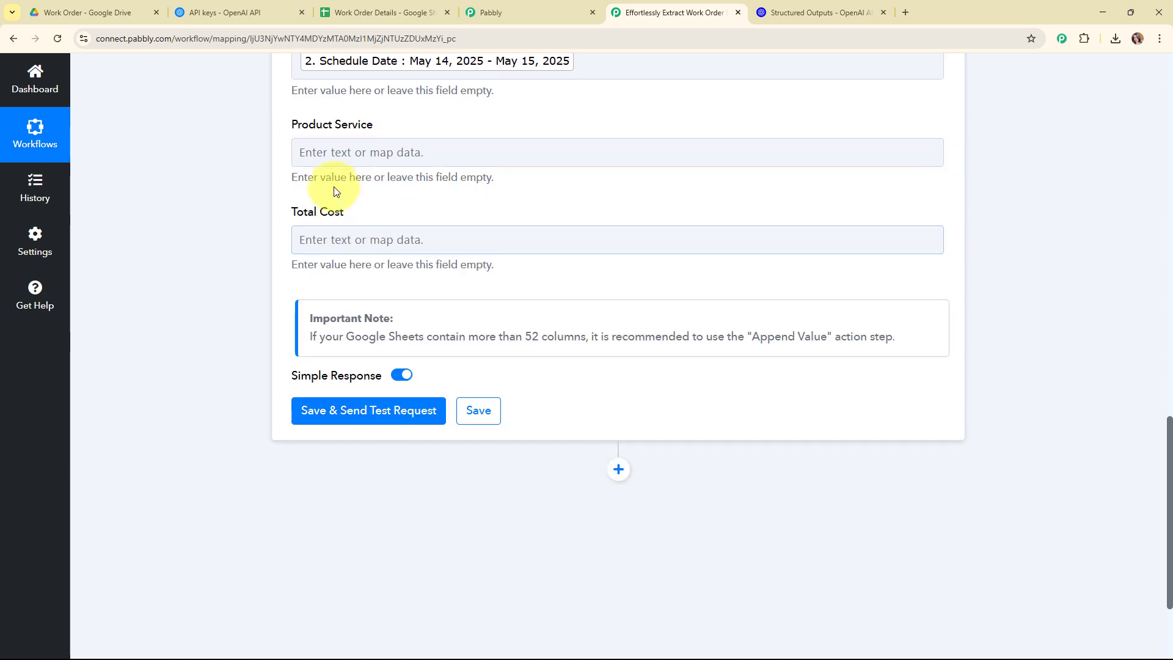
Map the Product Service and Total Cost fields to their matching OpenAI outputs
left_click(302, 152)
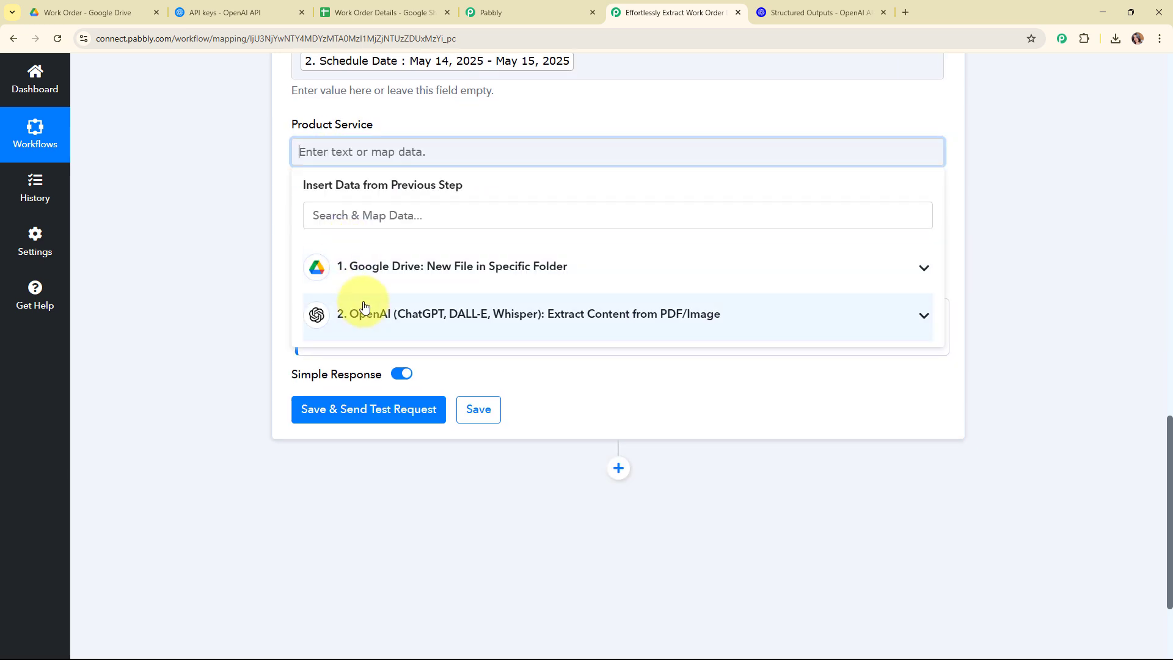
left_click(366, 315)
left_click(397, 415)
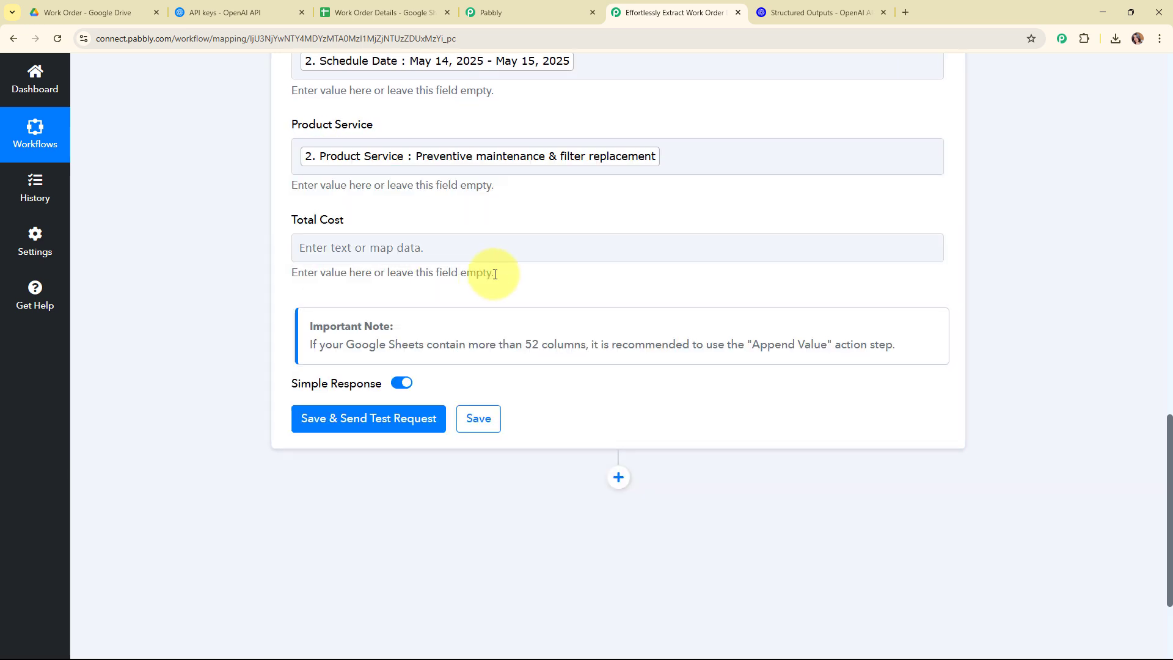
scroll(335, 175, "down", 2)
left_click(334, 178)
left_click(419, 366)
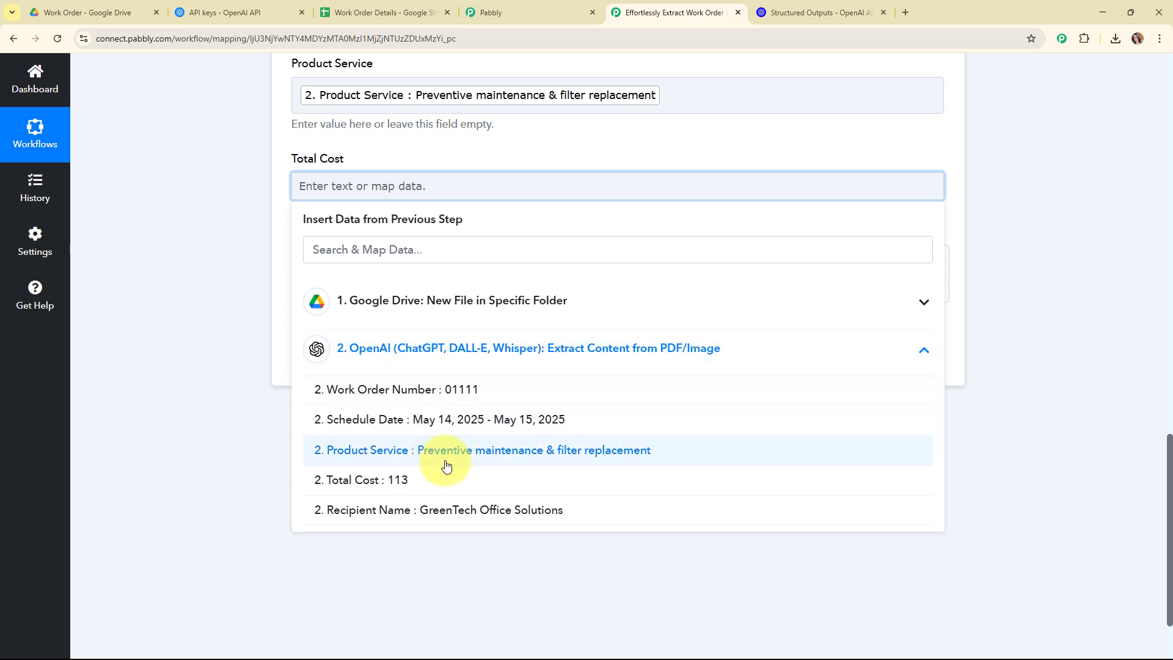
left_click(448, 477)
left_click(245, 224)
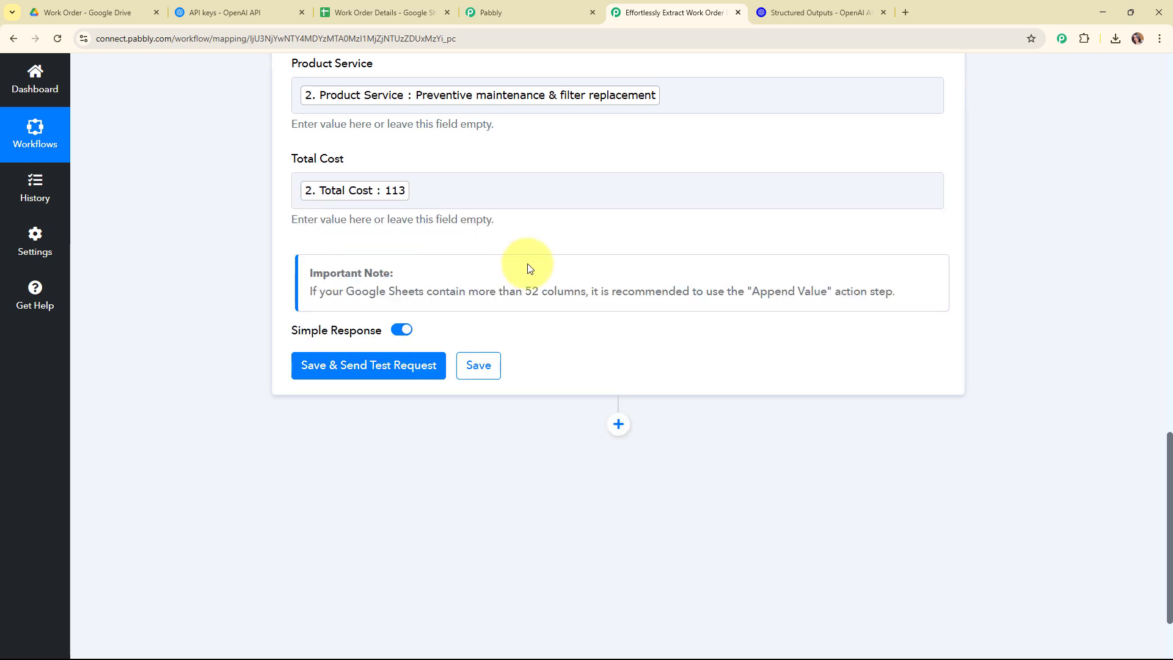
Save and send a test request for the Google Sheets step, review the response, and collapse the step
scroll(526, 269, "up", 3)
scroll(428, 256, "down", 5)
left_click(317, 254)
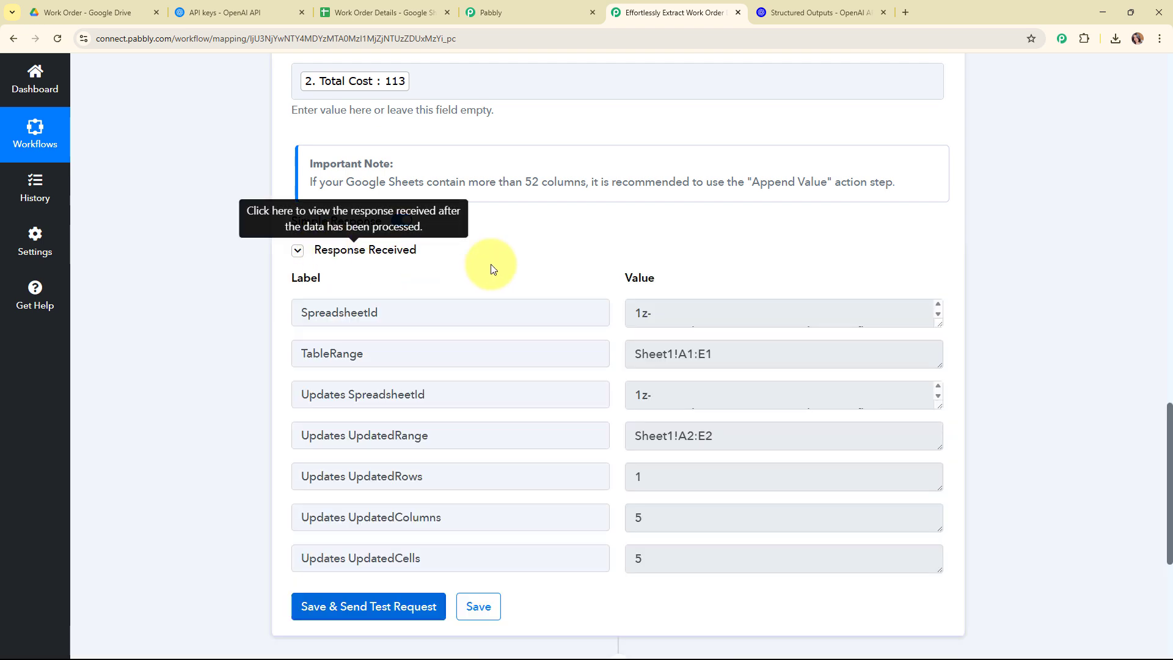
scroll(837, 239, "down", 5)
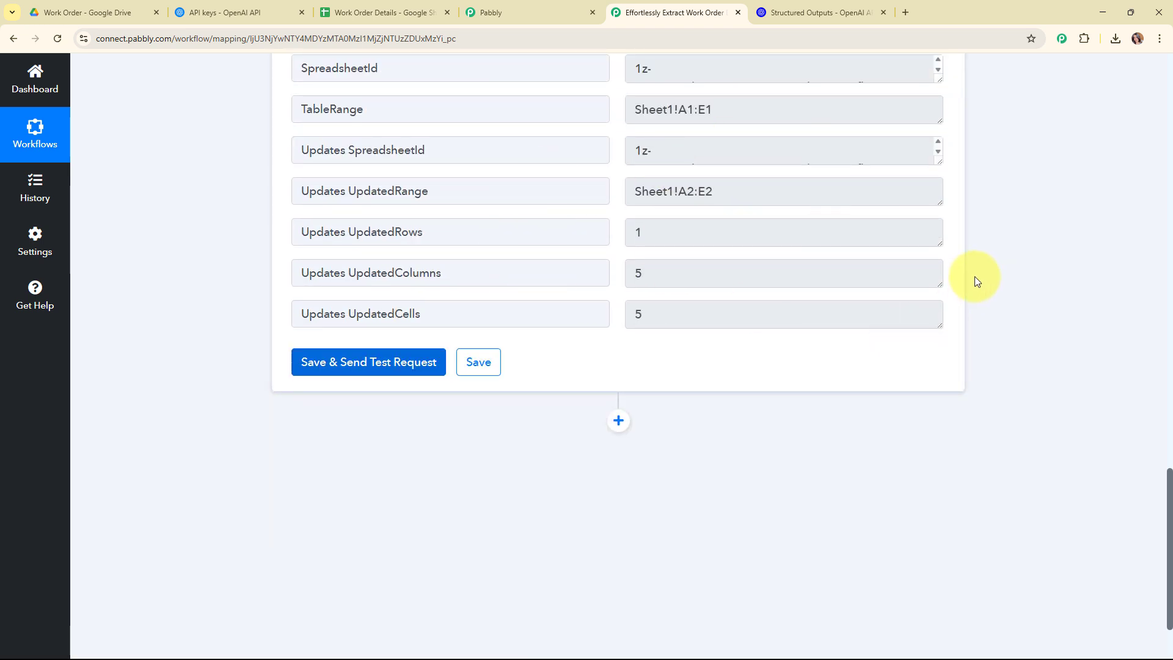
scroll(964, 237, "up", 10)
scroll(962, 232, "up", 10)
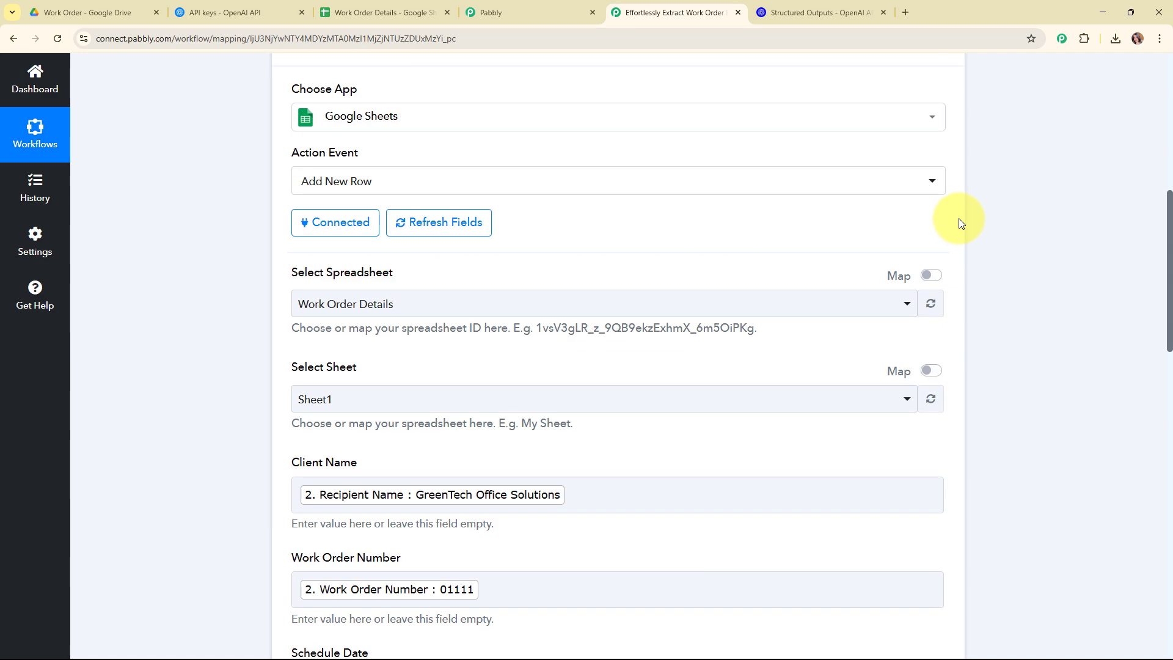
left_click(940, 210)
scroll(597, 248, "up", 5)
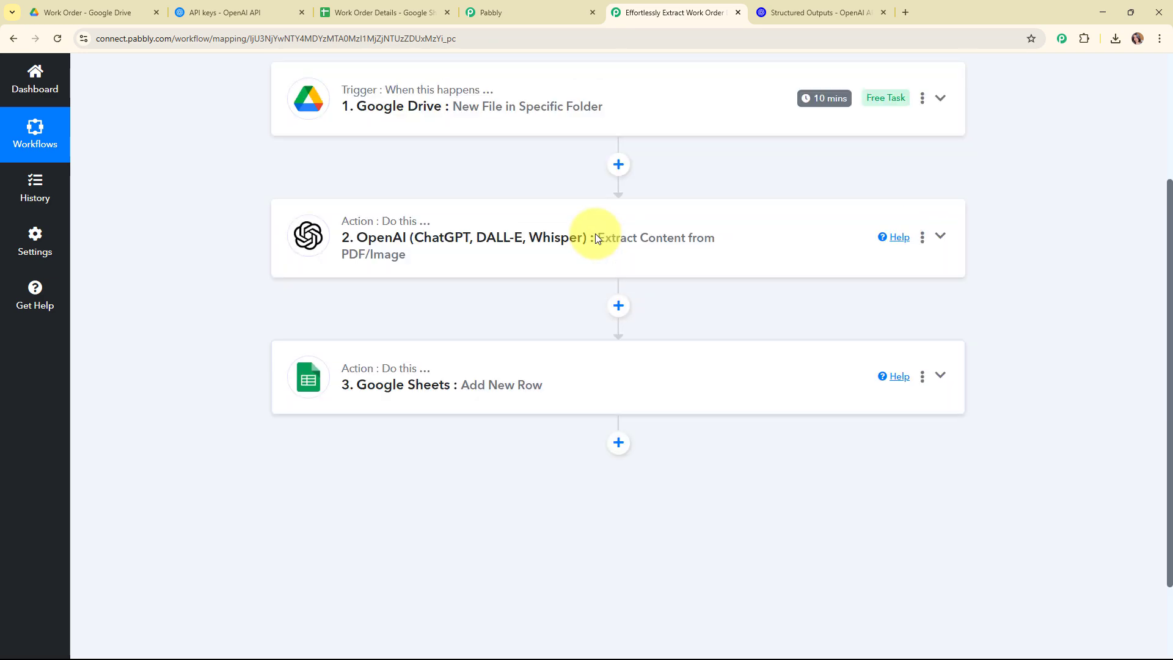
Check the new row in the Work Order Details sheet and review the completed three-step workflow
key("ctrl+3")
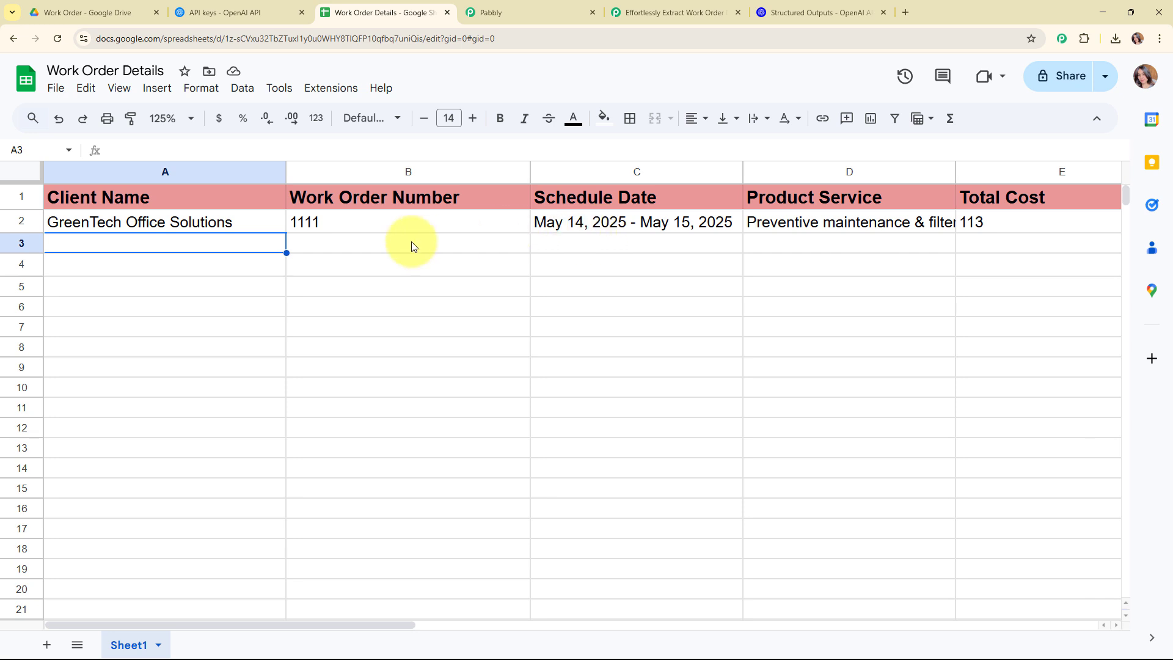
left_click(576, 226)
left_click(850, 214)
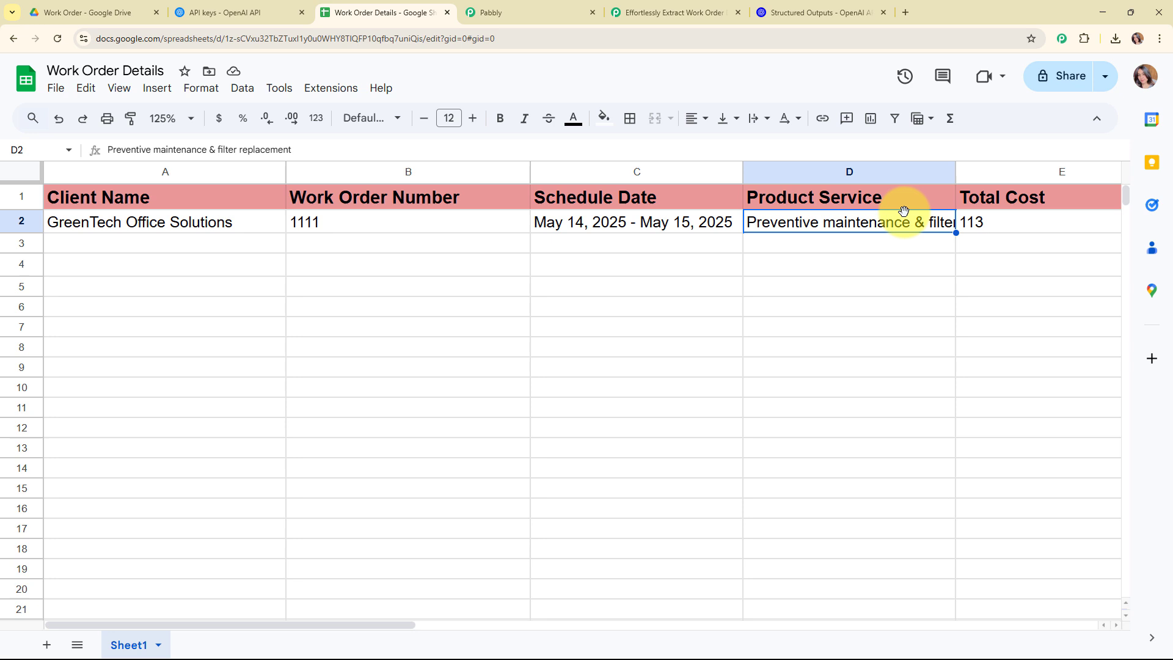
left_click(1006, 224)
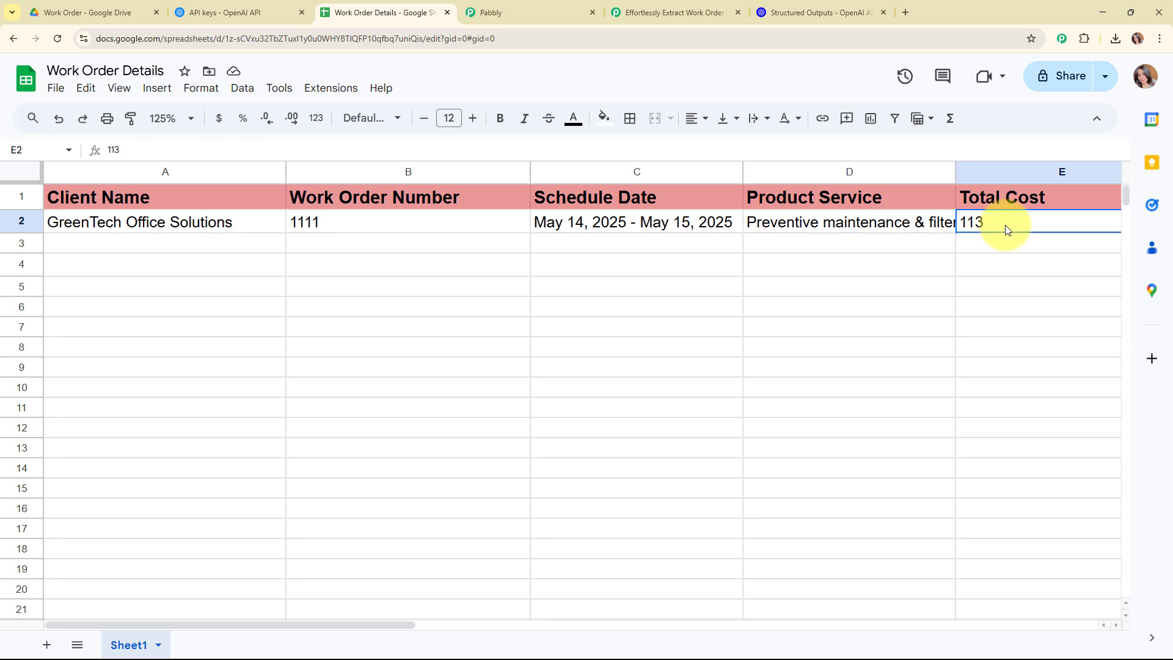
left_click(194, 244)
left_click(638, 4)
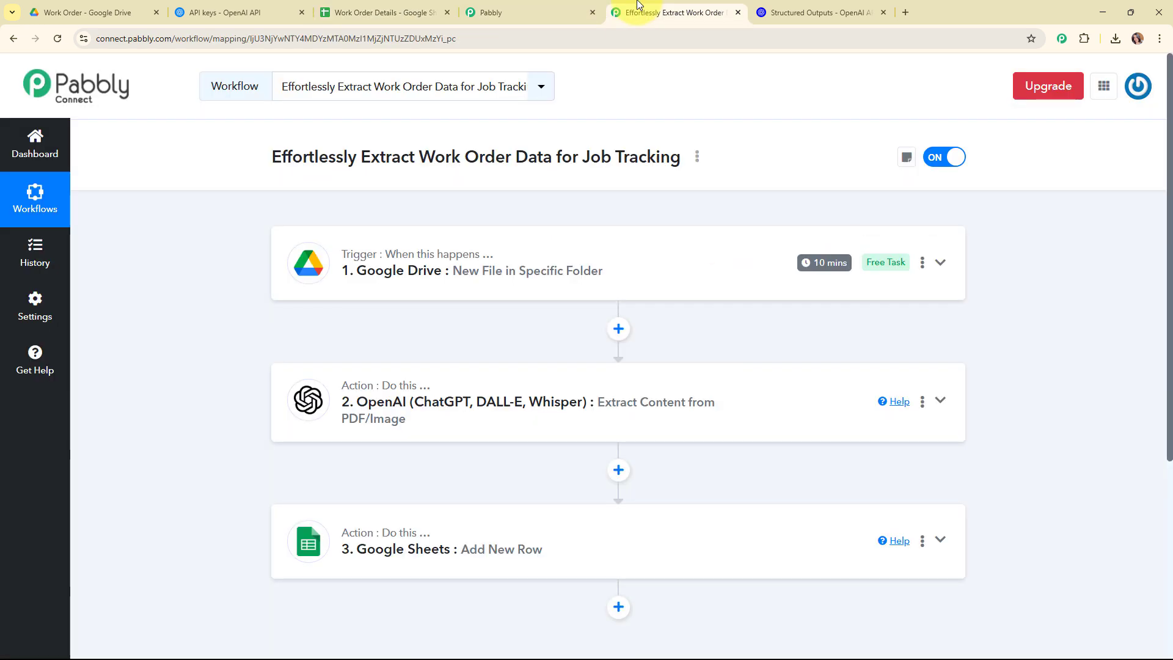
scroll(776, 163, "down", 1)
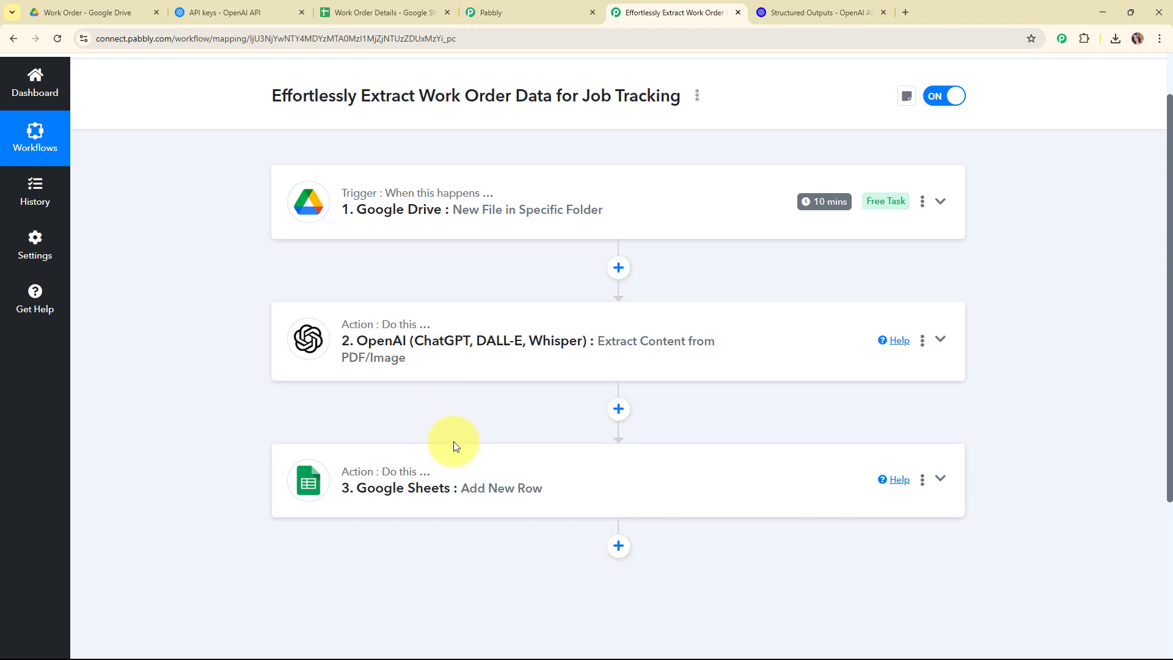
scroll(453, 437, "up", 1)
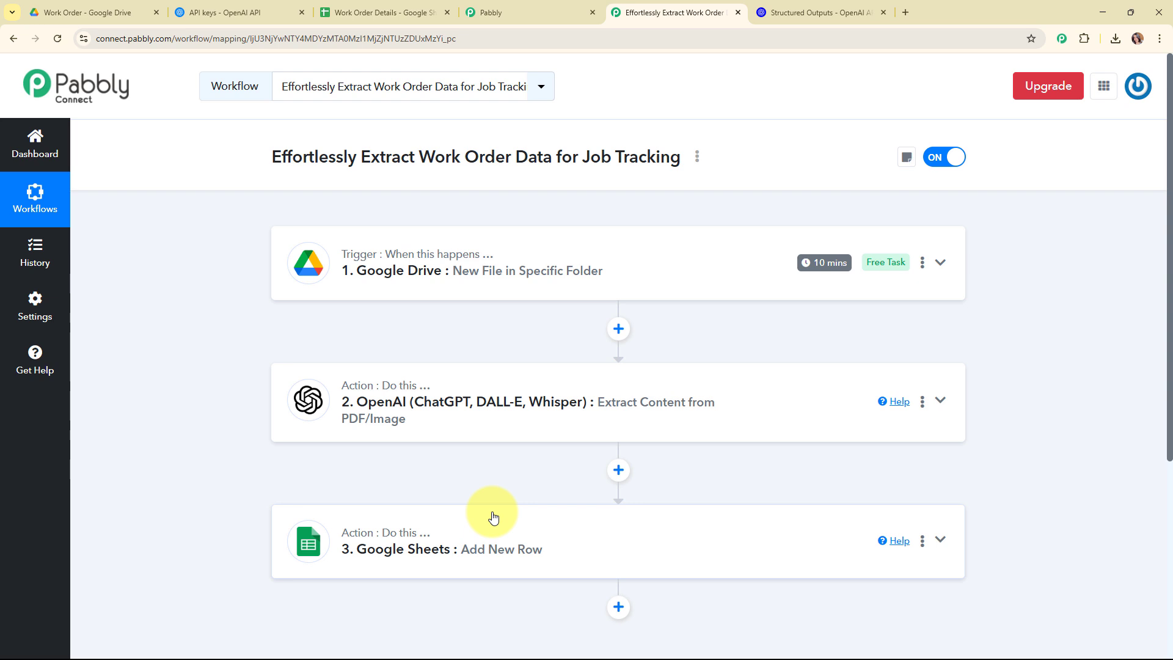
left_click_drag(272, 158, 688, 193)
left_click(688, 194)
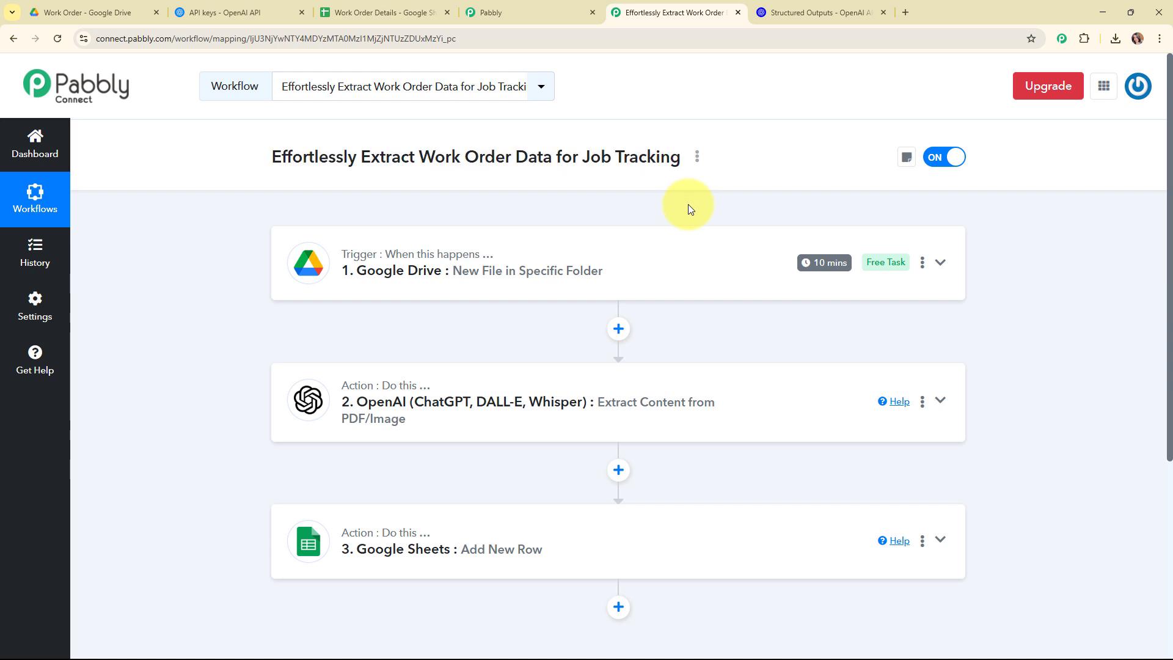